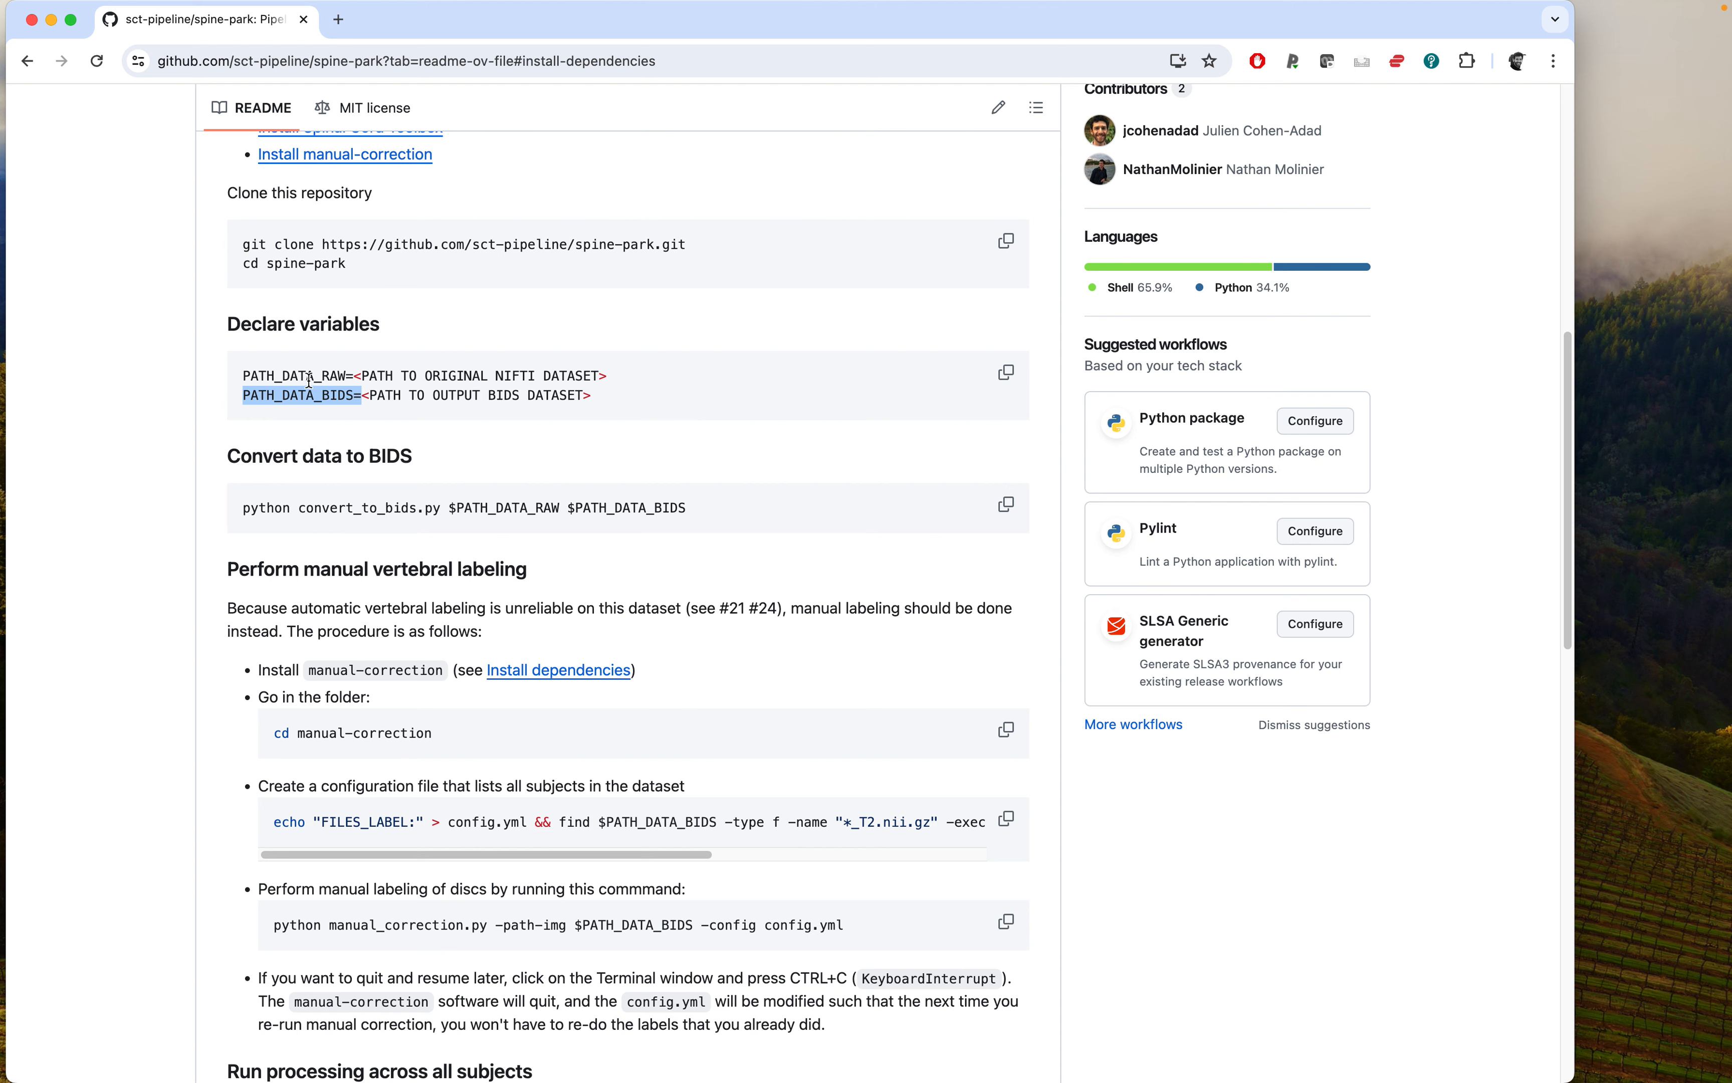
Copy the PATH_DATA_BIDS= variable declaration from the README's Declare variables section.
{"action": "left_click_drag", "start_coordinate": [282, 376], "coordinate": [493, 377]}
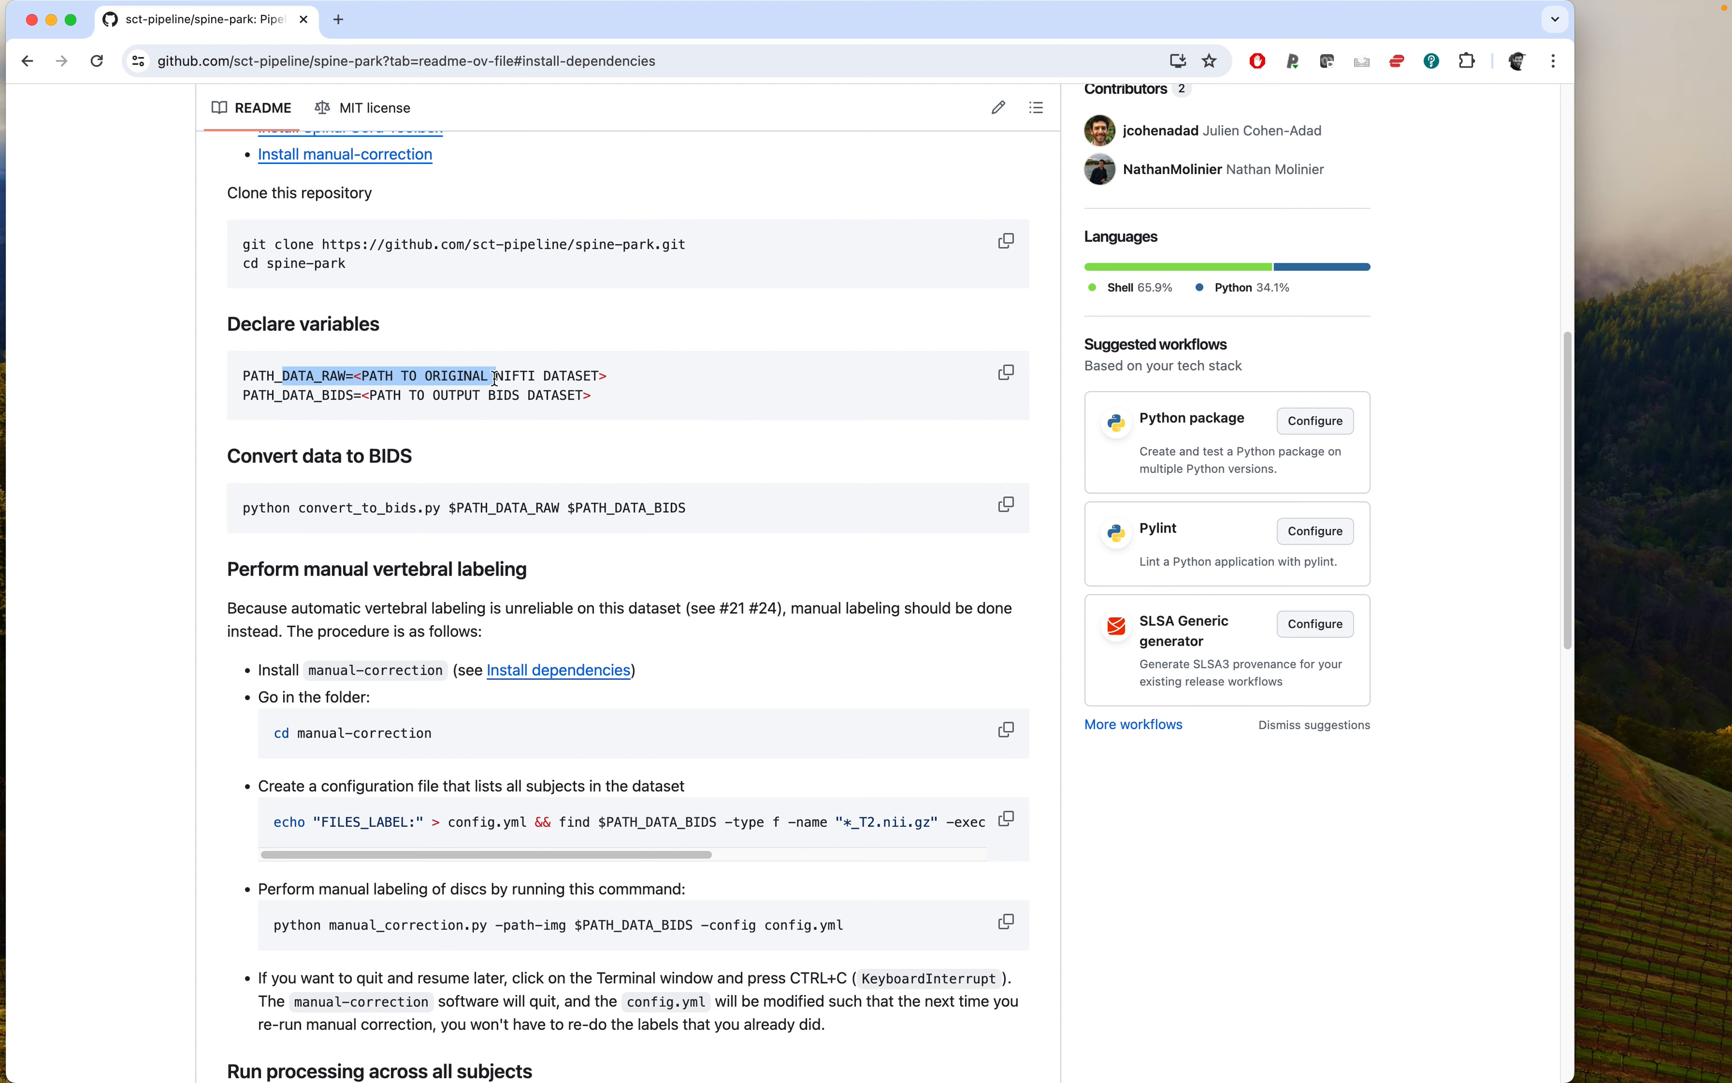
{"action": "scroll", "coordinate": [429, 358], "scroll_direction": "down", "scroll_amount": 1}
{"action": "left_click", "coordinate": [333, 378]}
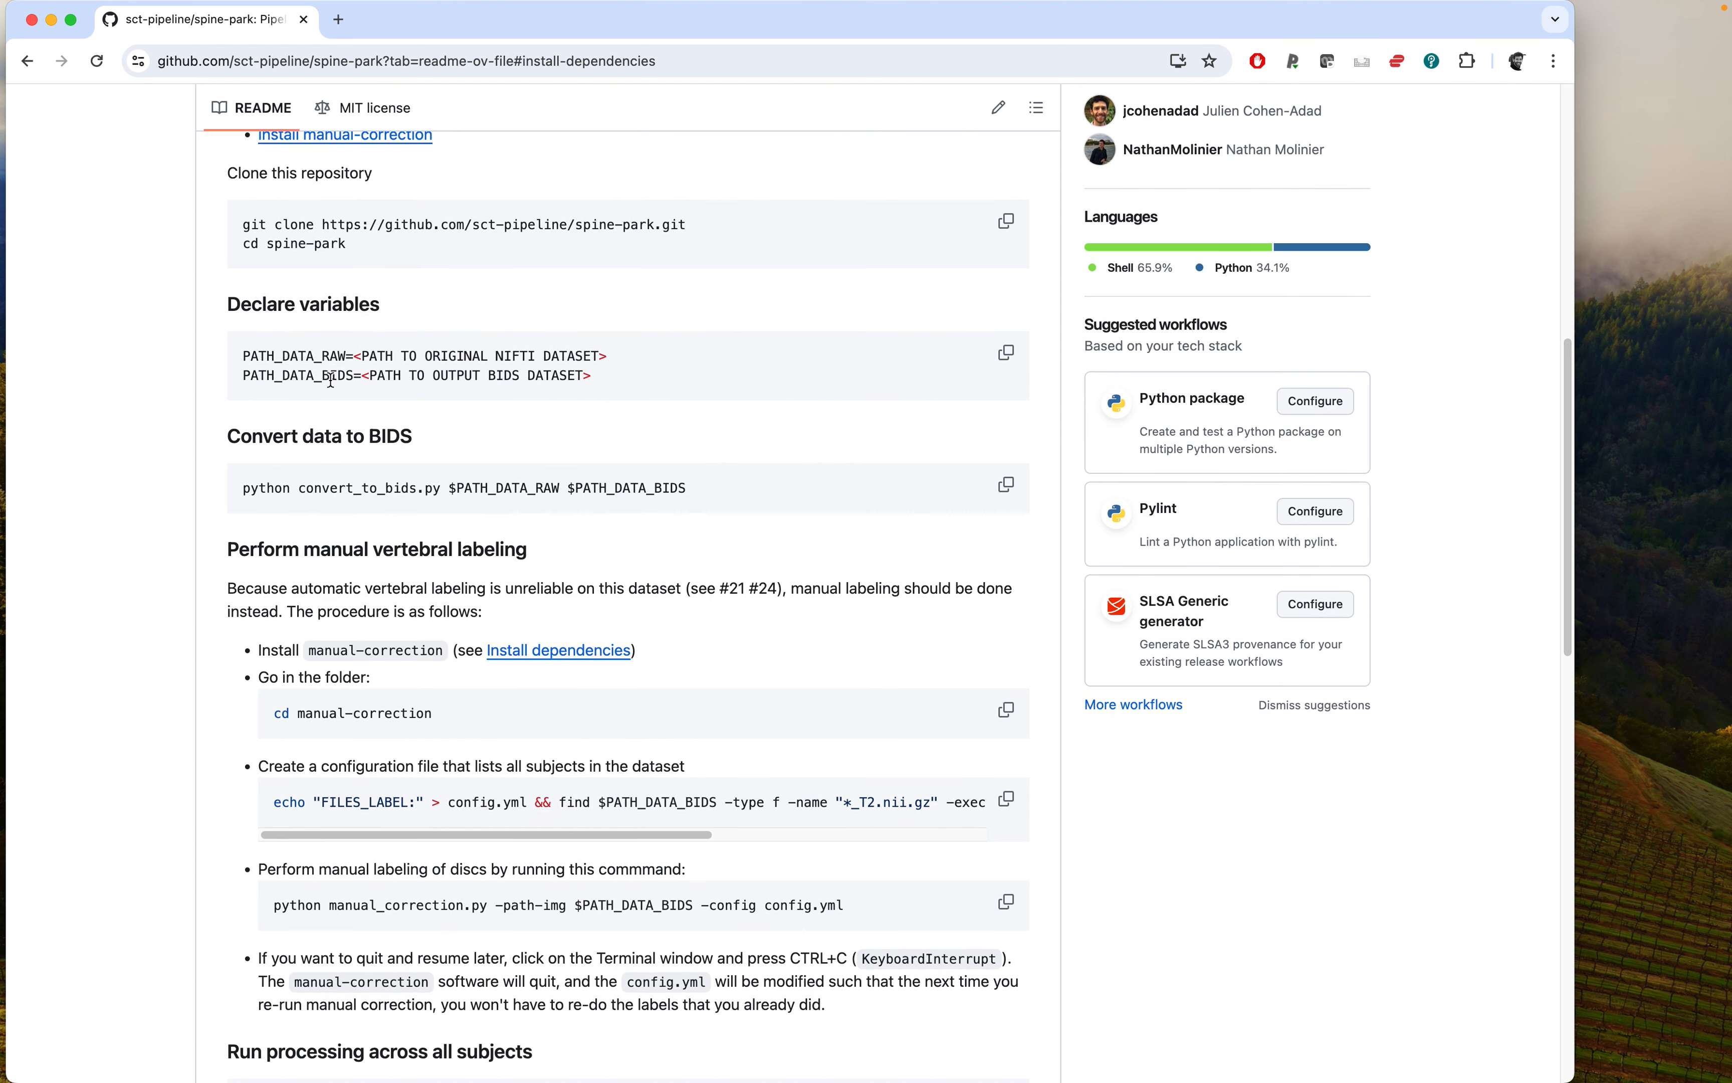
{"action": "left_click_drag", "start_coordinate": [244, 375], "coordinate": [363, 373]}
{"action": "key", "text": "super+c"}
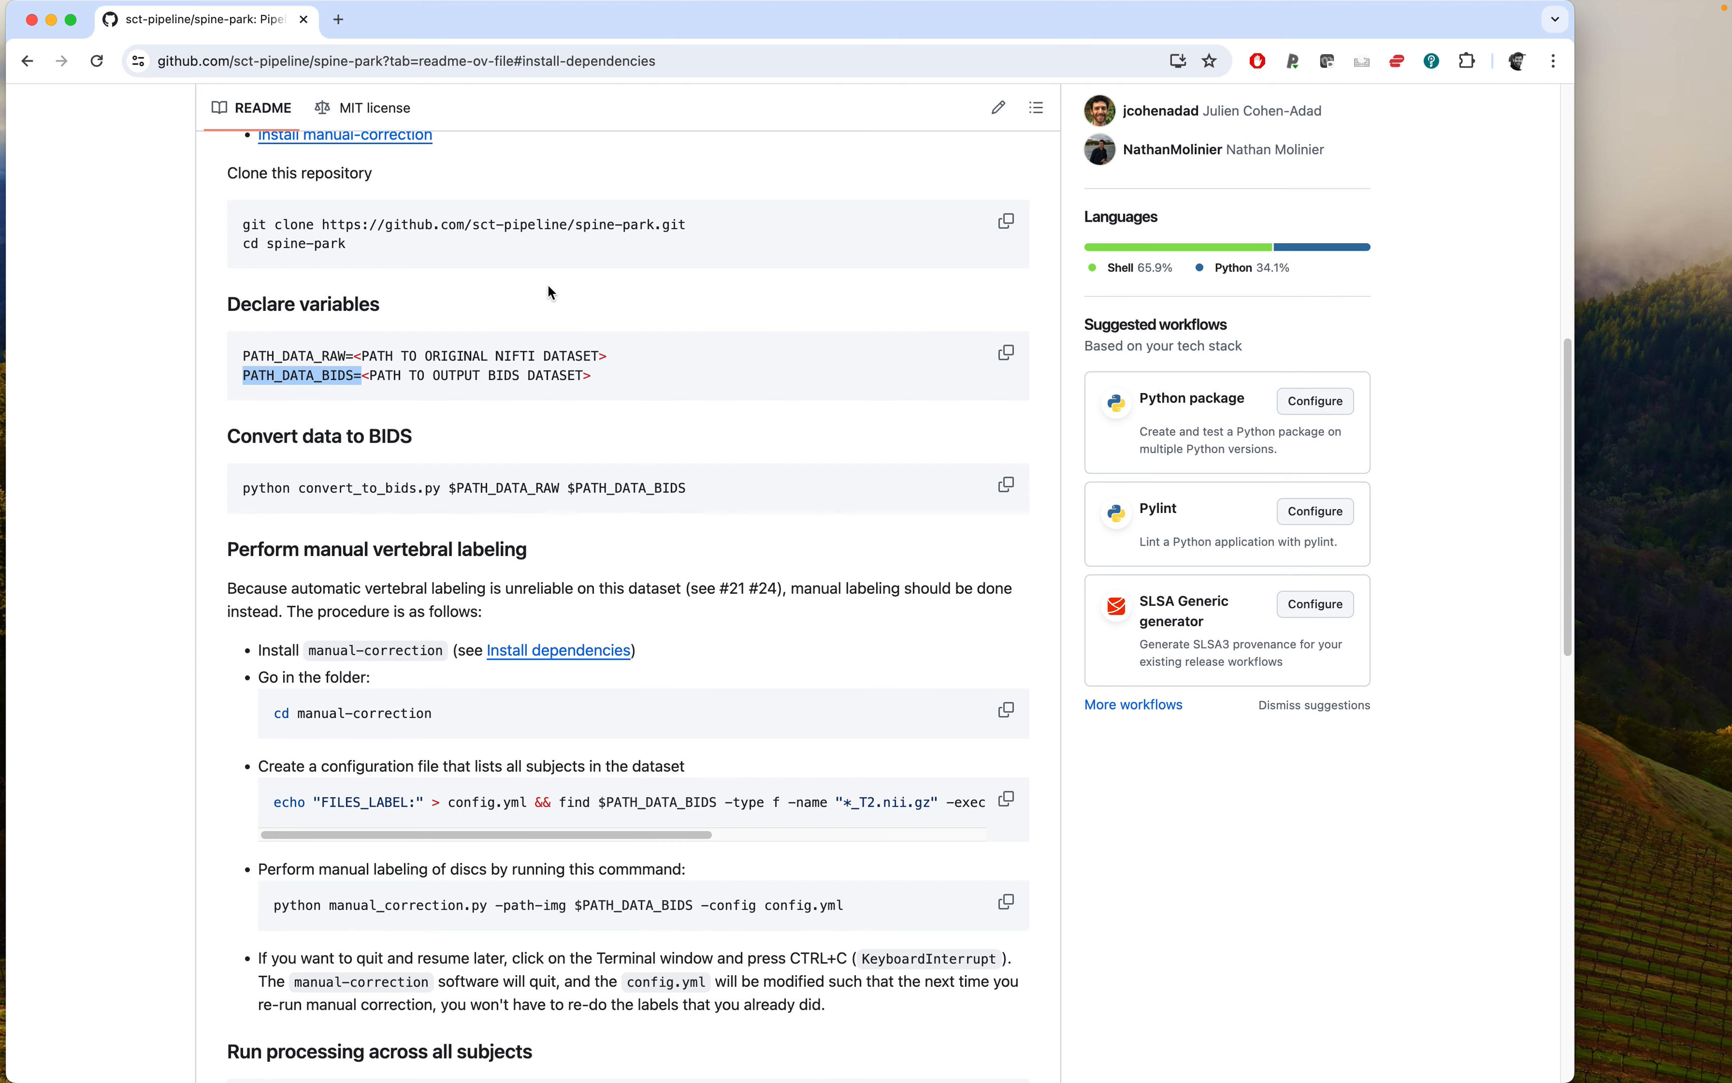
Open a new terminal tab, move up to the code folder and clear the screen.
{"action": "key", "text": "super+Tab"}
{"action": "left_click_drag", "start_coordinate": [520, 55], "coordinate": [542, 296]}
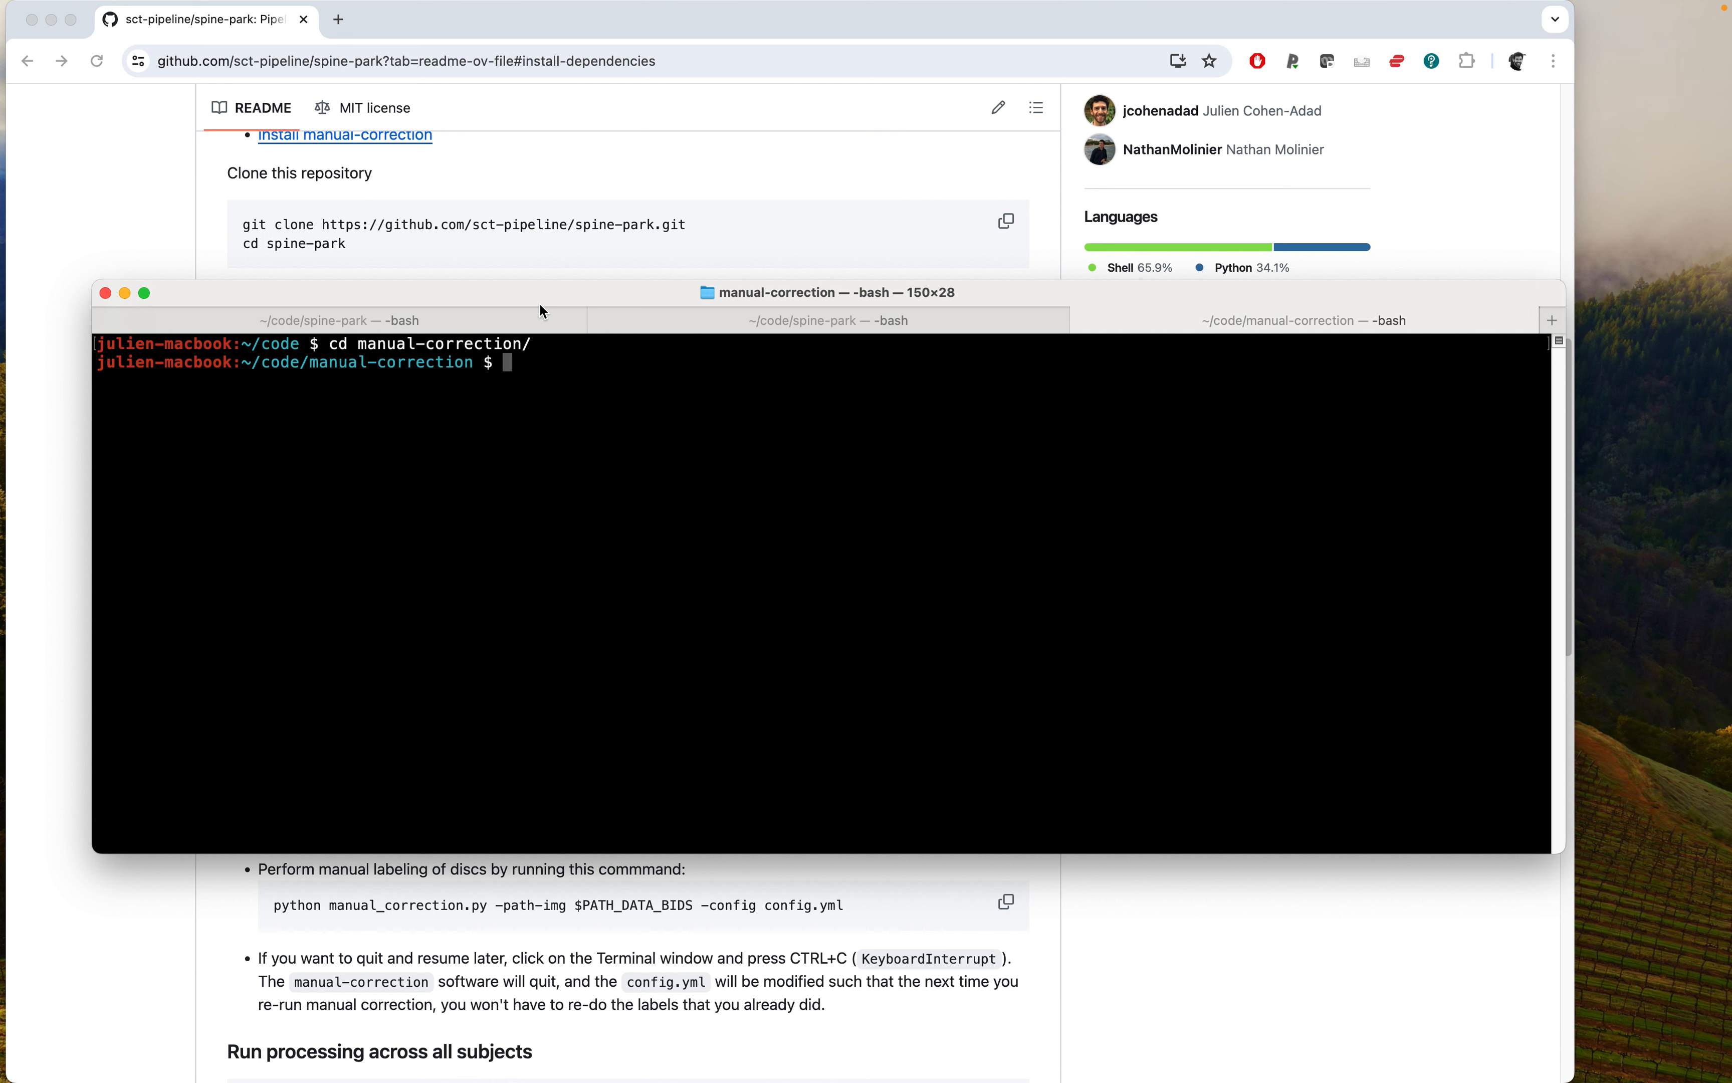
{"action": "key", "text": "super+t"}
{"action": "type", "text": "cd .."}
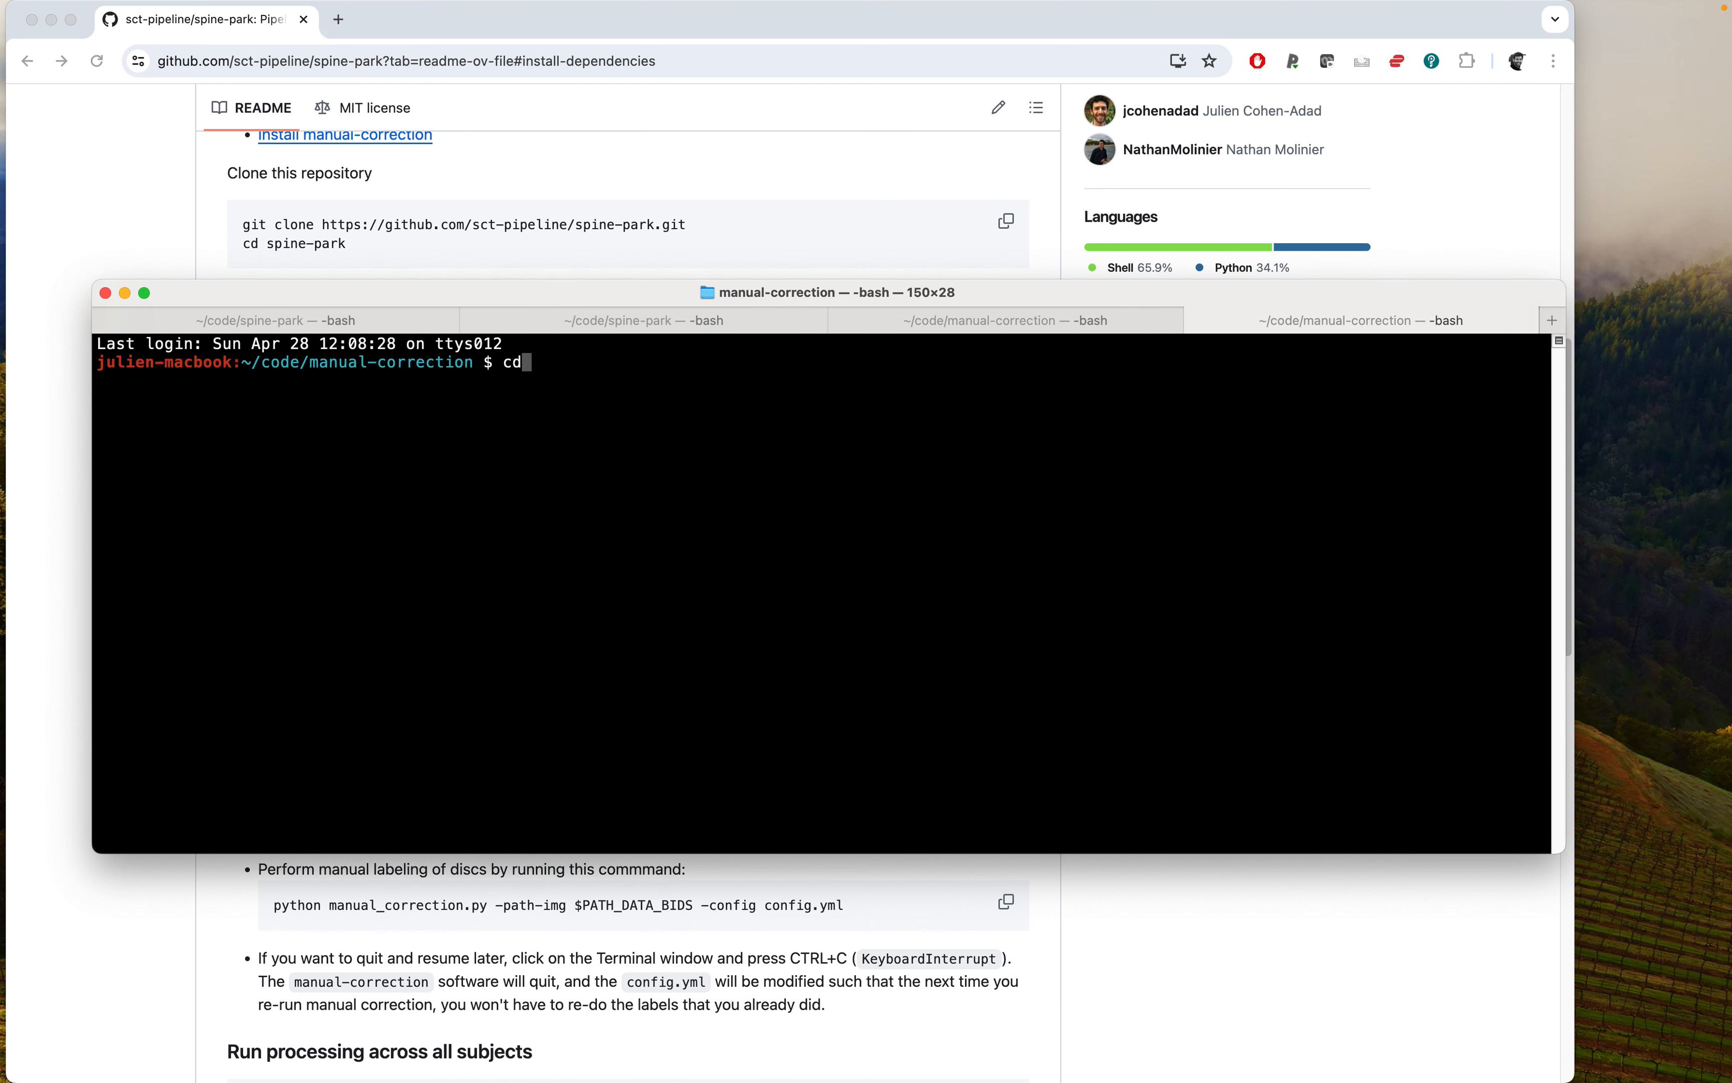
{"action": "key", "text": "Return"}
{"action": "type", "text": "clear"}
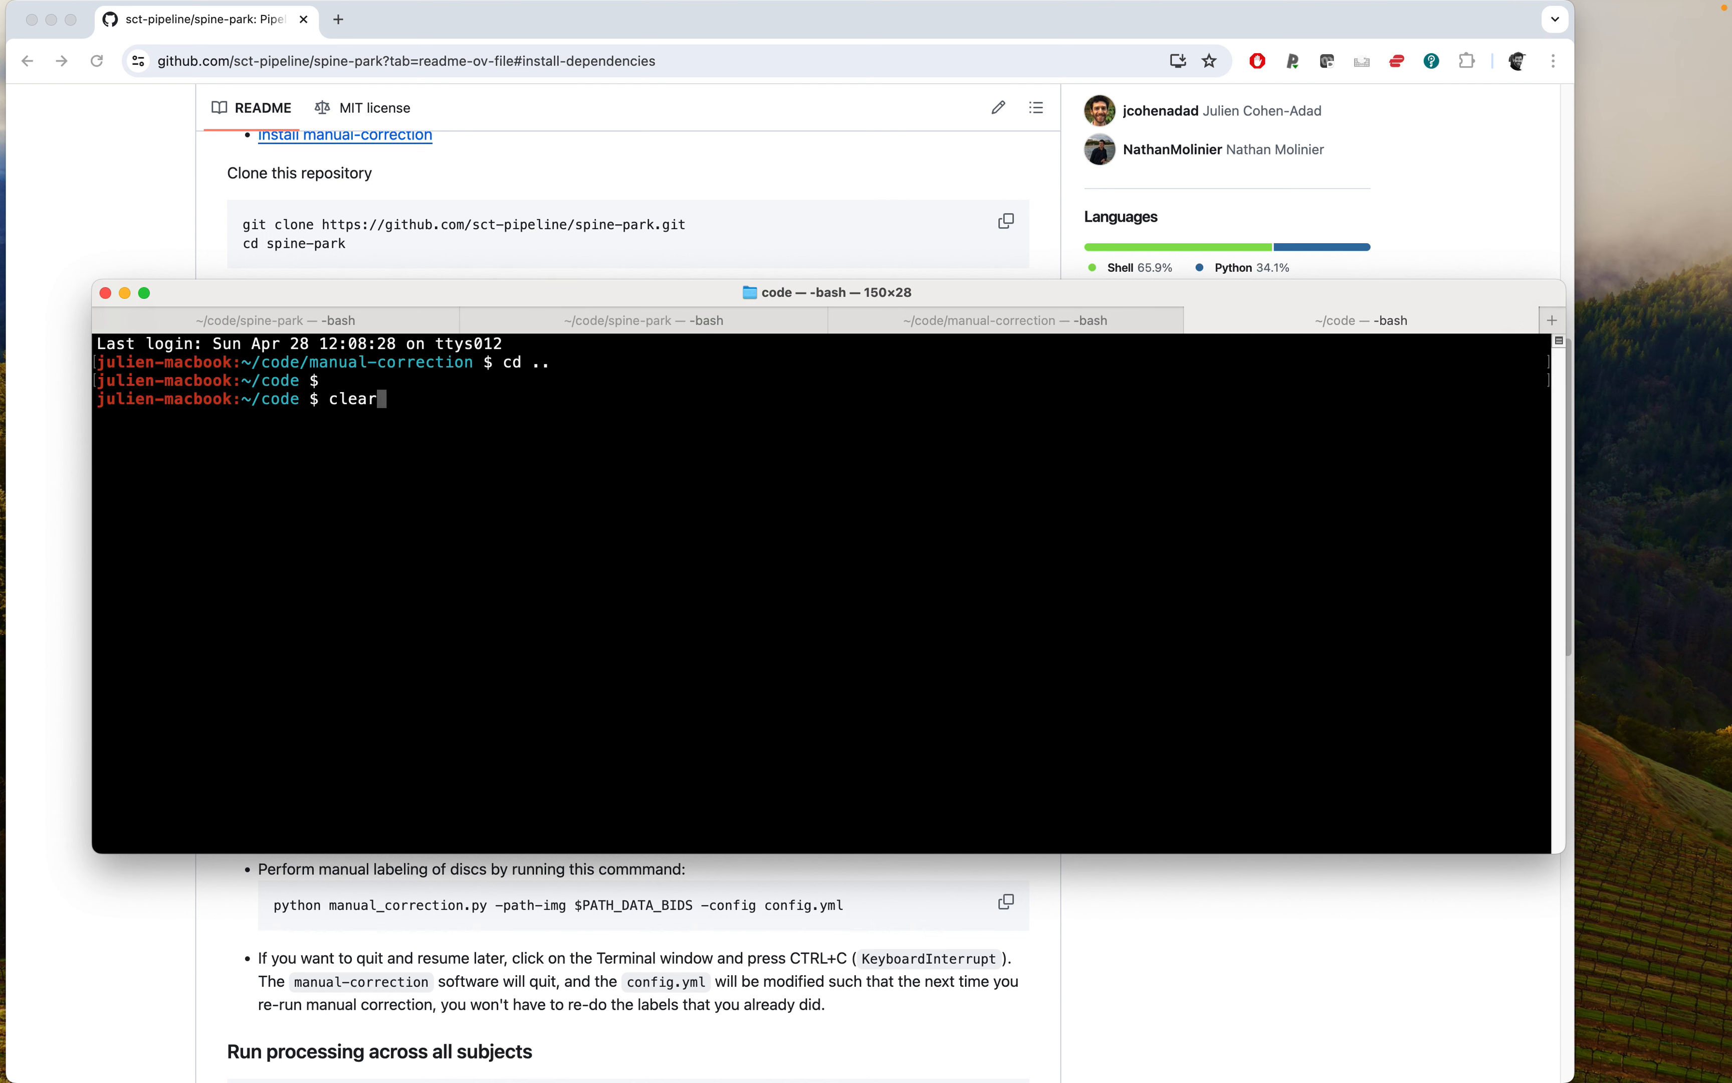
{"action": "key", "text": "Return"}
Set PATH_DATA_BIDS to the CENIR_ICEBERG_spine_BIDS folder path by dropping the folder from Finder into the terminal.
{"action": "key", "text": "super+v"}
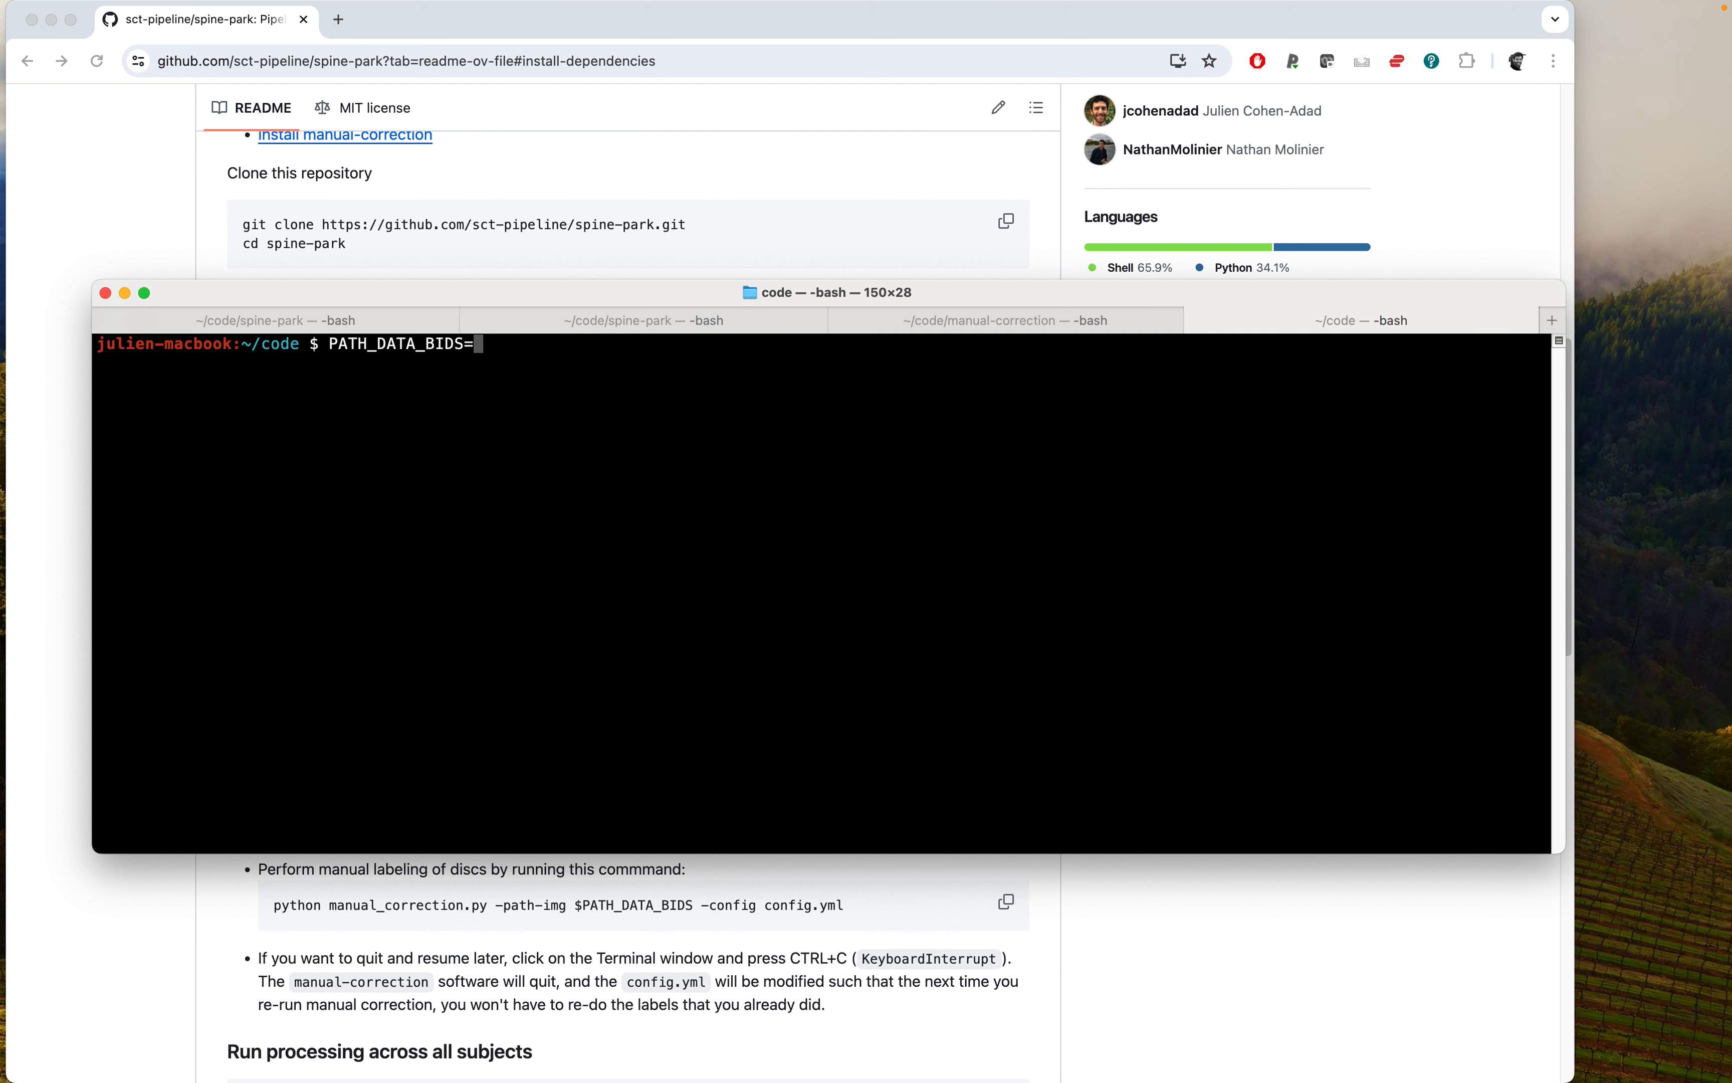
{"action": "left_click_drag", "start_coordinate": [574, 291], "coordinate": [560, 313]}
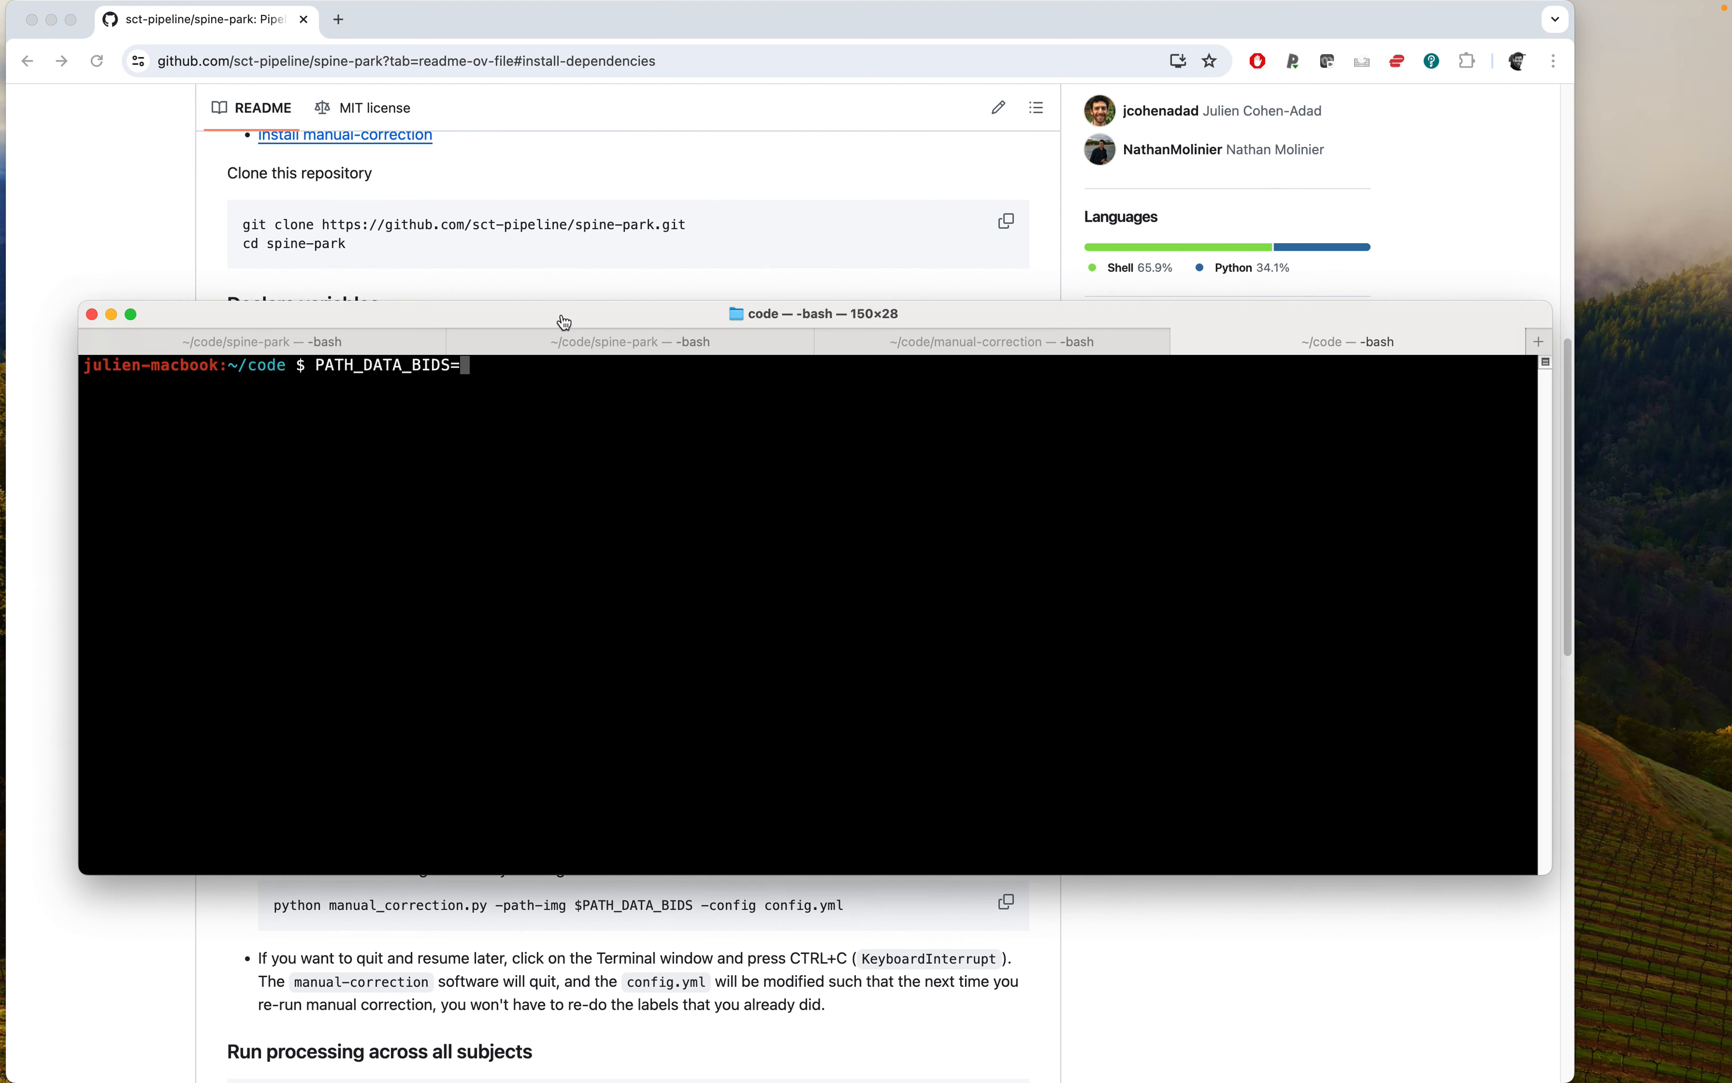
{"action": "key", "text": "super+Tab"}
{"action": "left_click_drag", "start_coordinate": [584, 355], "coordinate": [659, 434]}
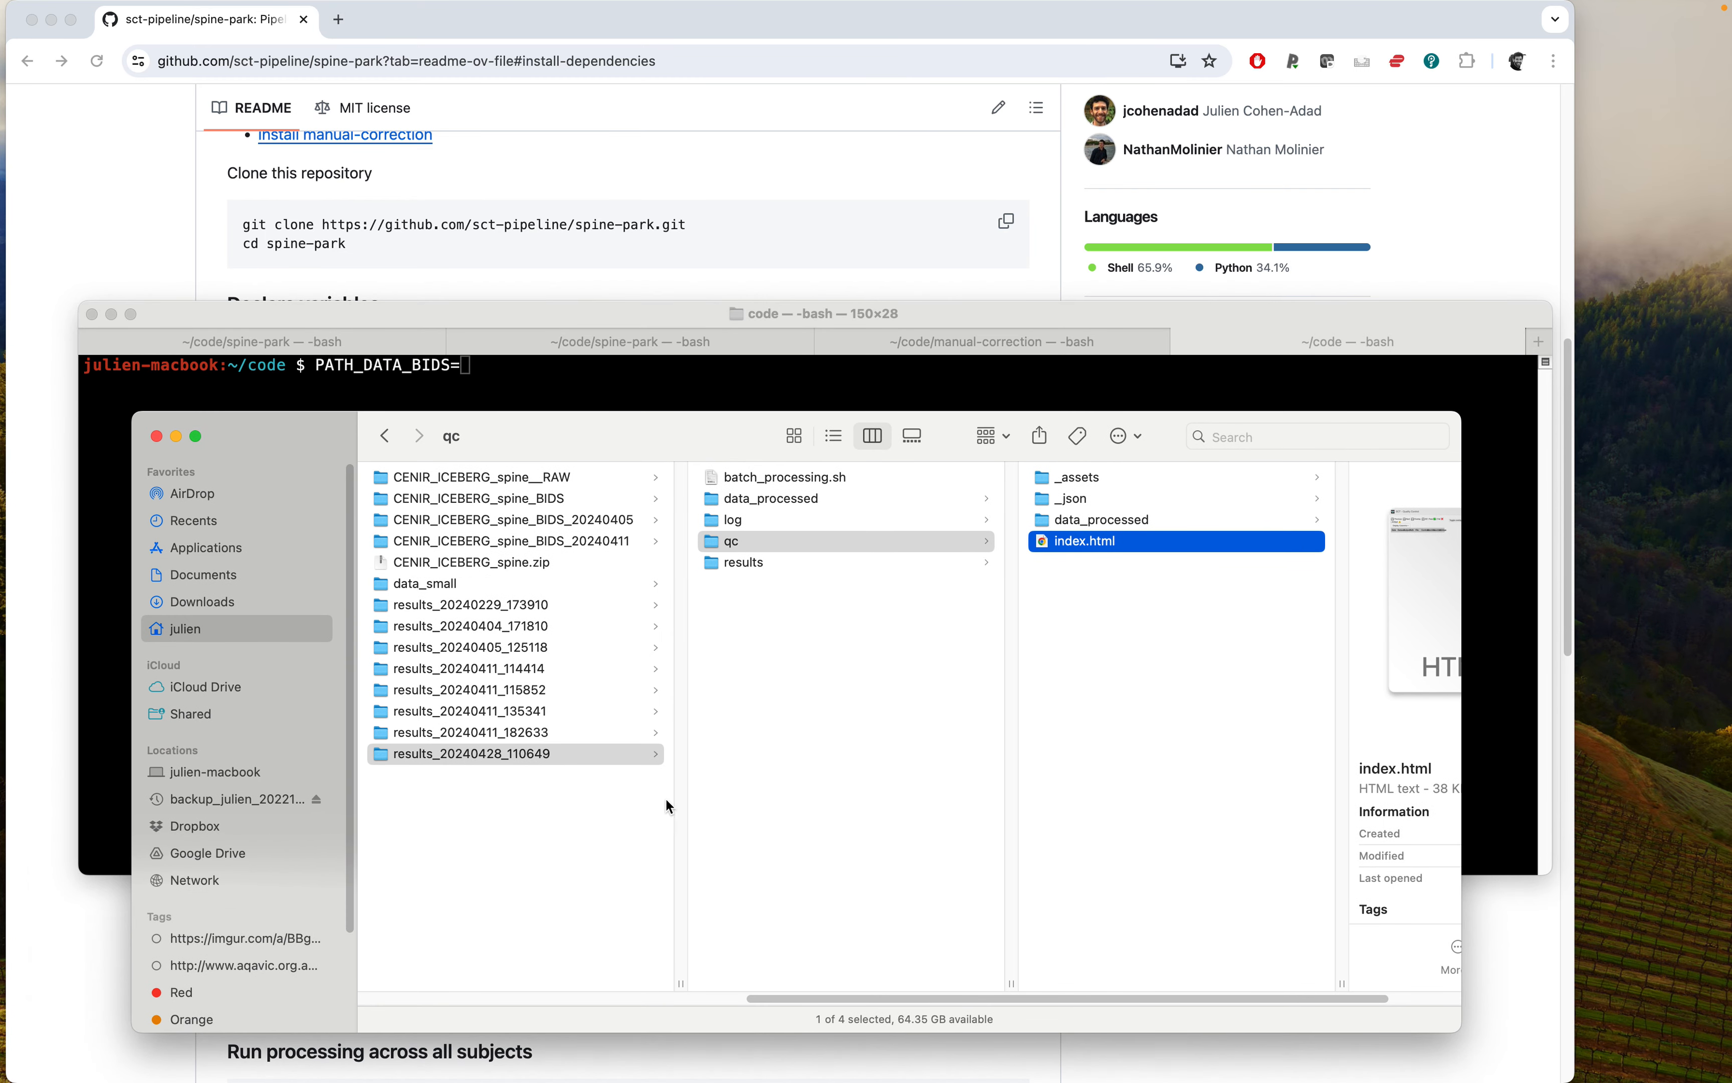
{"action": "left_click", "coordinate": [575, 544]}
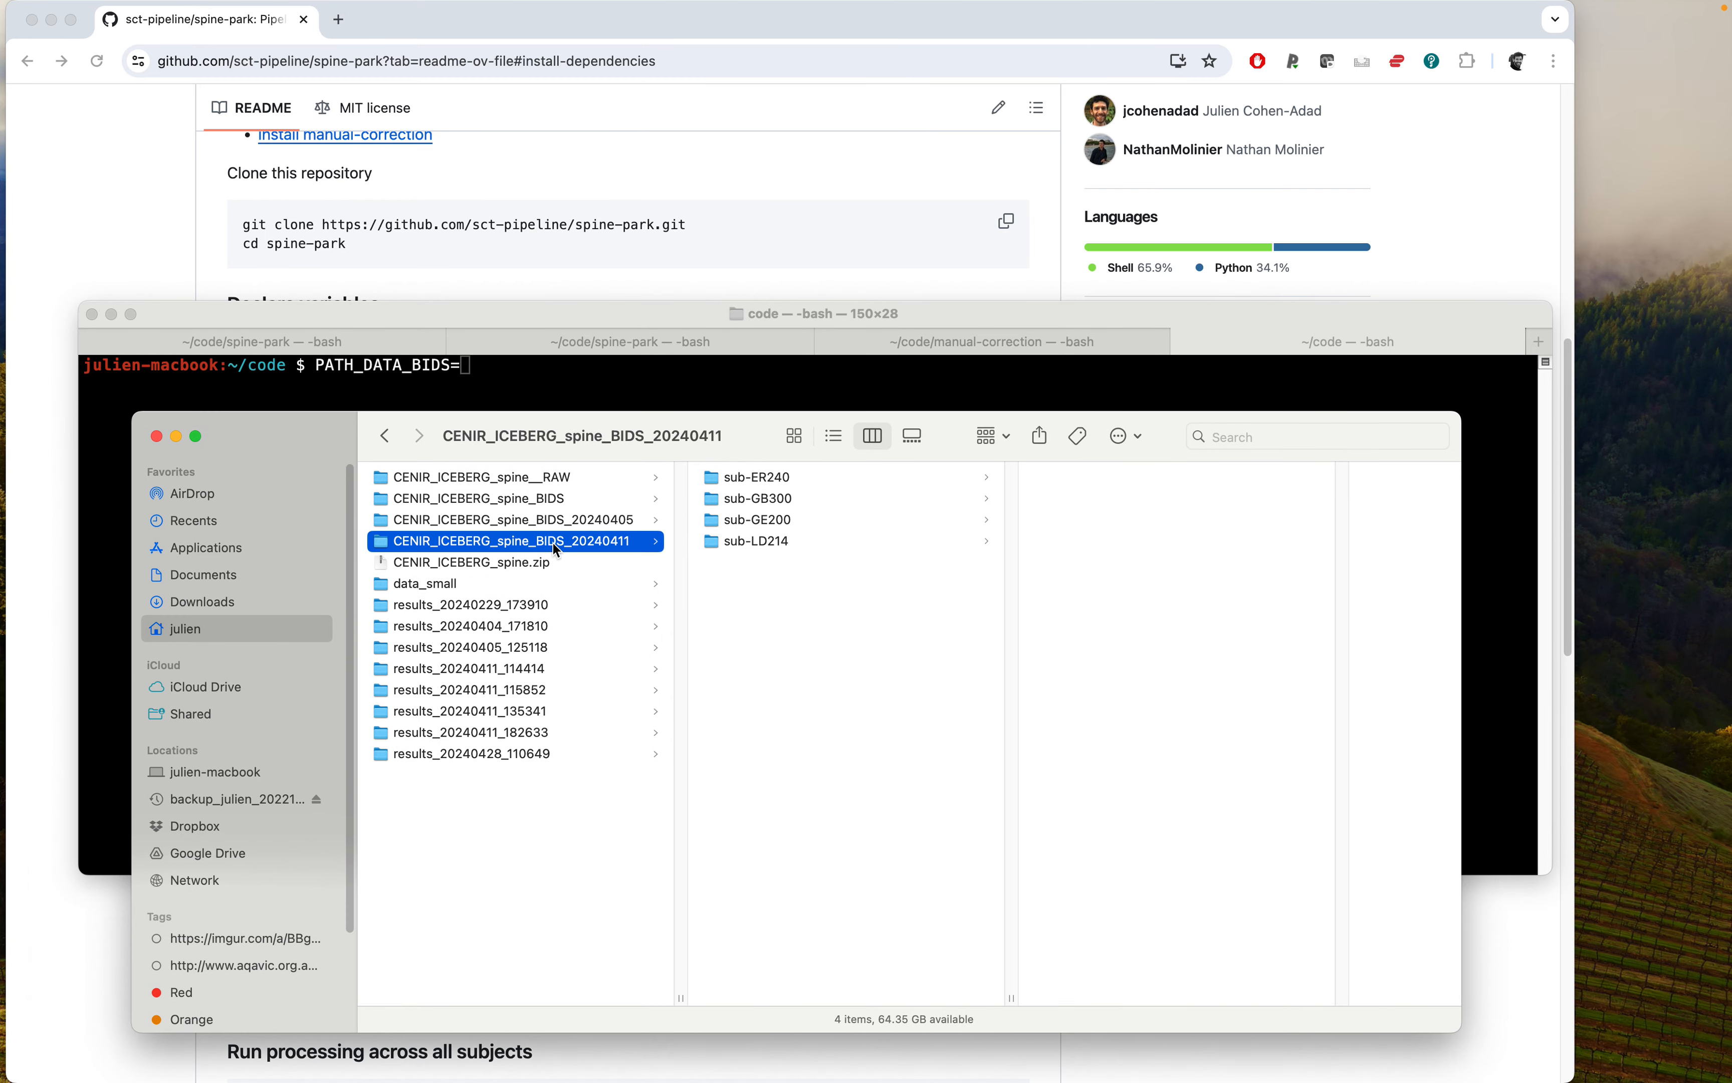
{"action": "left_click", "coordinate": [556, 500]}
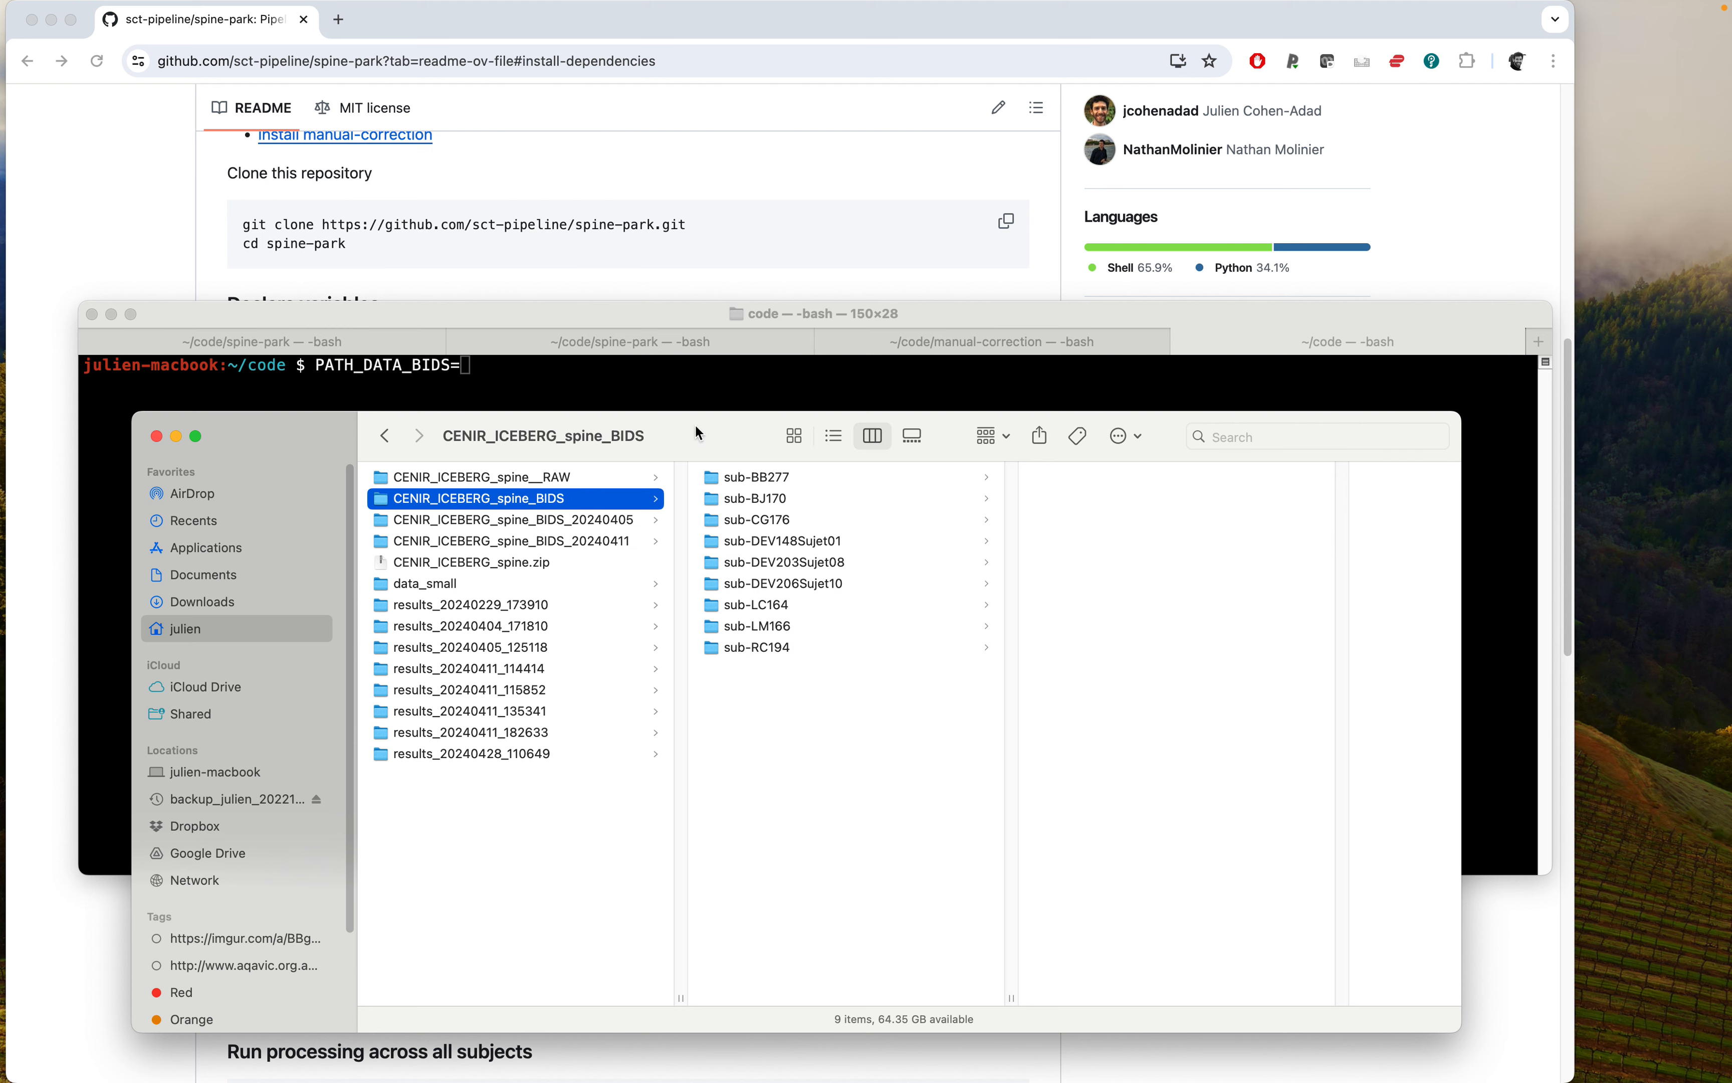
{"action": "left_click_drag", "start_coordinate": [696, 433], "coordinate": [978, 537]}
{"action": "left_click_drag", "start_coordinate": [783, 607], "coordinate": [594, 410]}
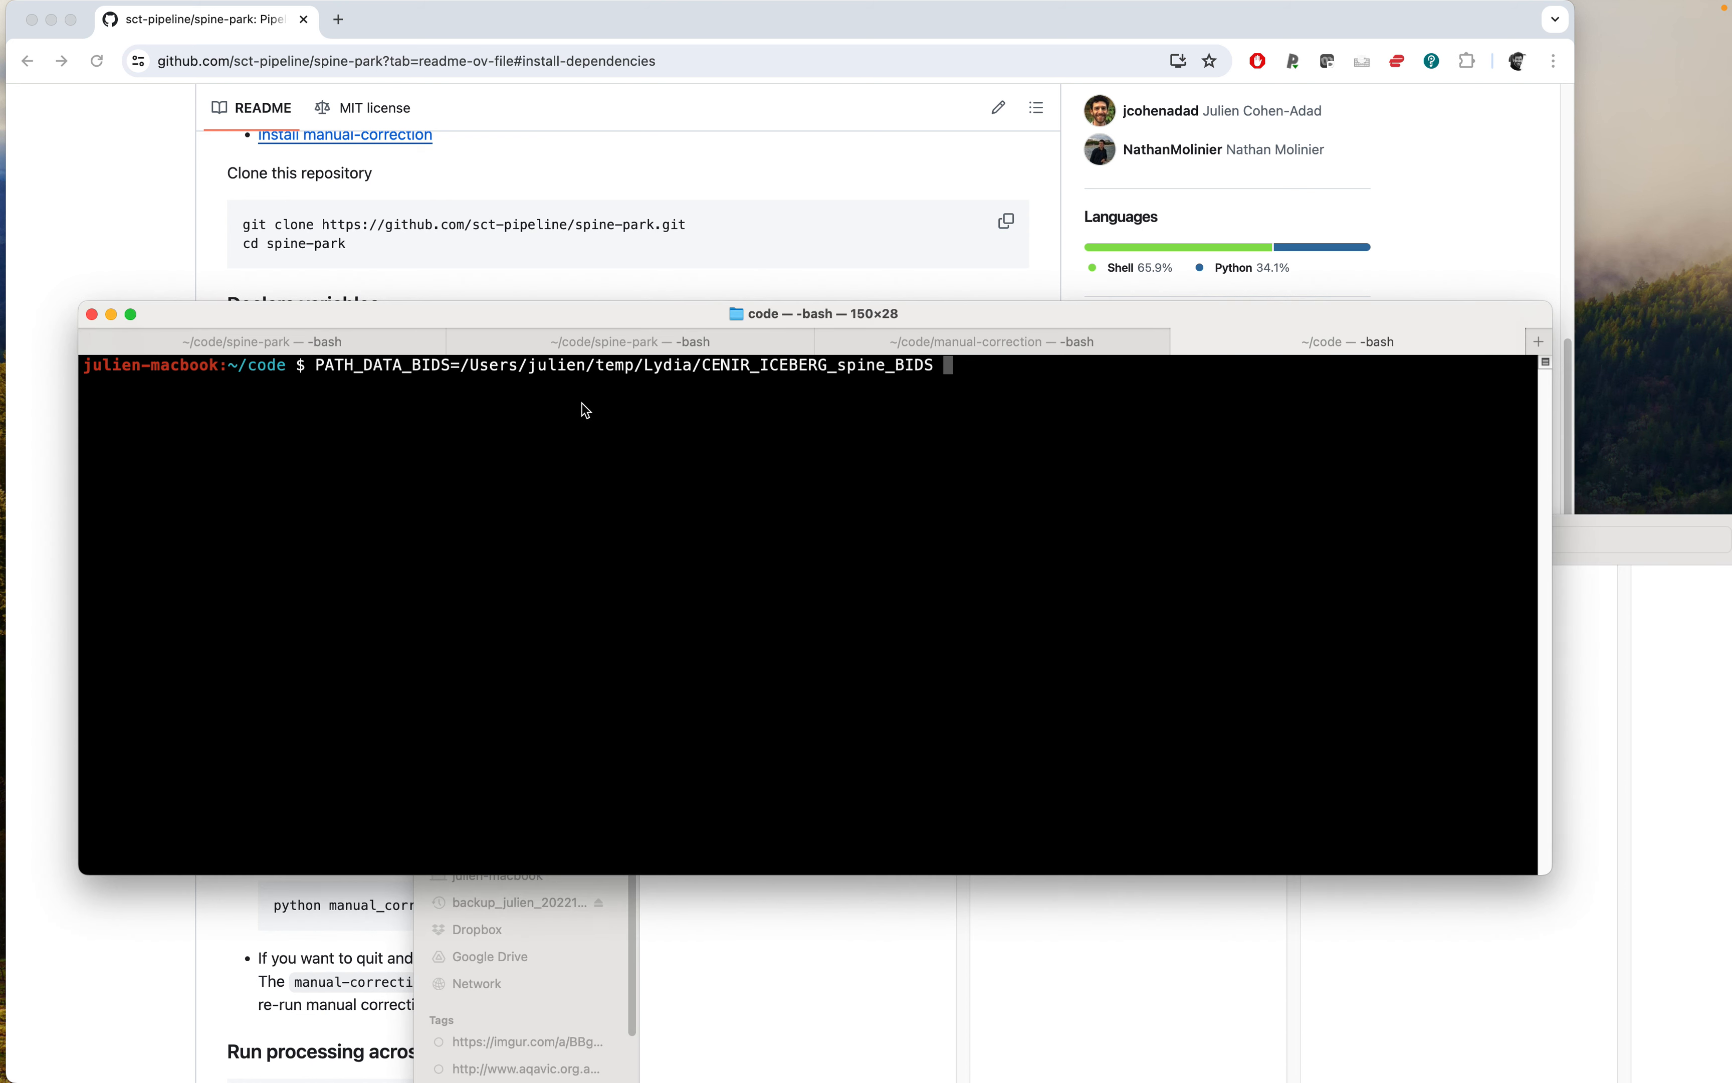
{"action": "key", "text": "Return"}
Print the value of $PATH_DATA_BIDS to check it.
{"action": "type", "text": "echo "}
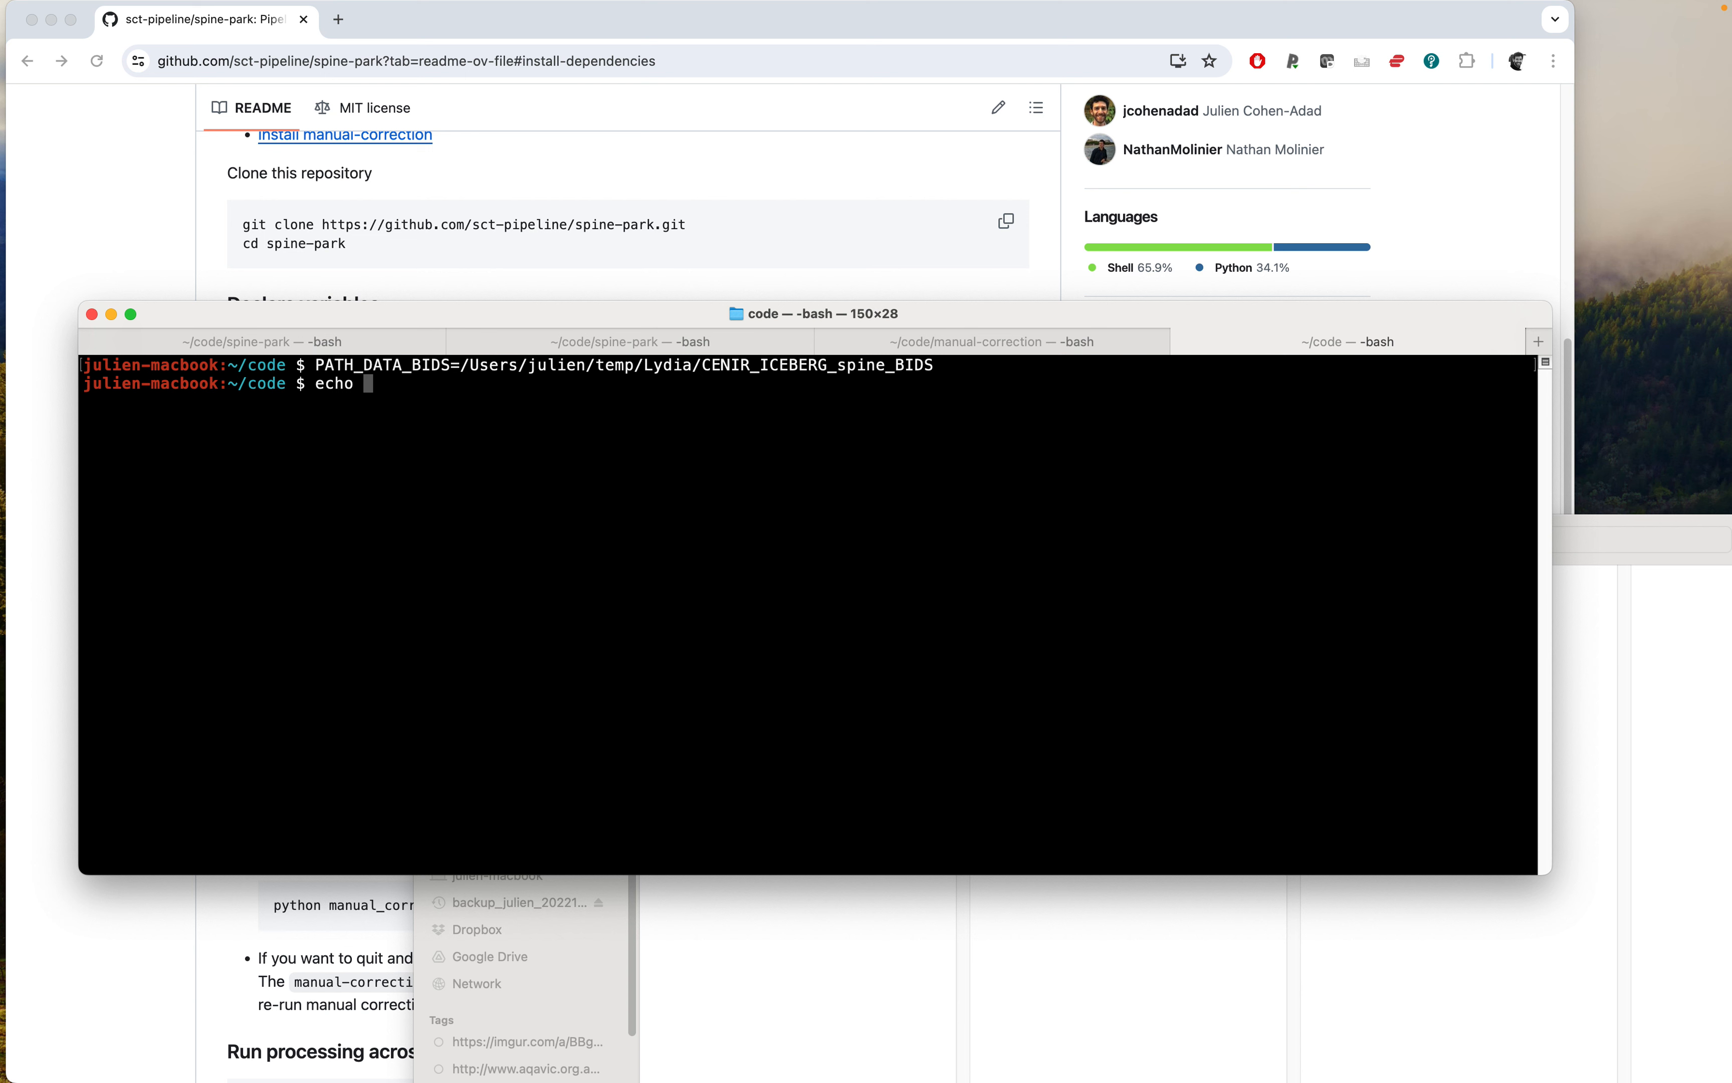
{"action": "type", "text": "$PATH_DATA_BIDS"}
{"action": "key", "text": "Return"}
Change into the manual-correction folder in the terminal.
{"action": "left_click_drag", "start_coordinate": [650, 316], "coordinate": [655, 275]}
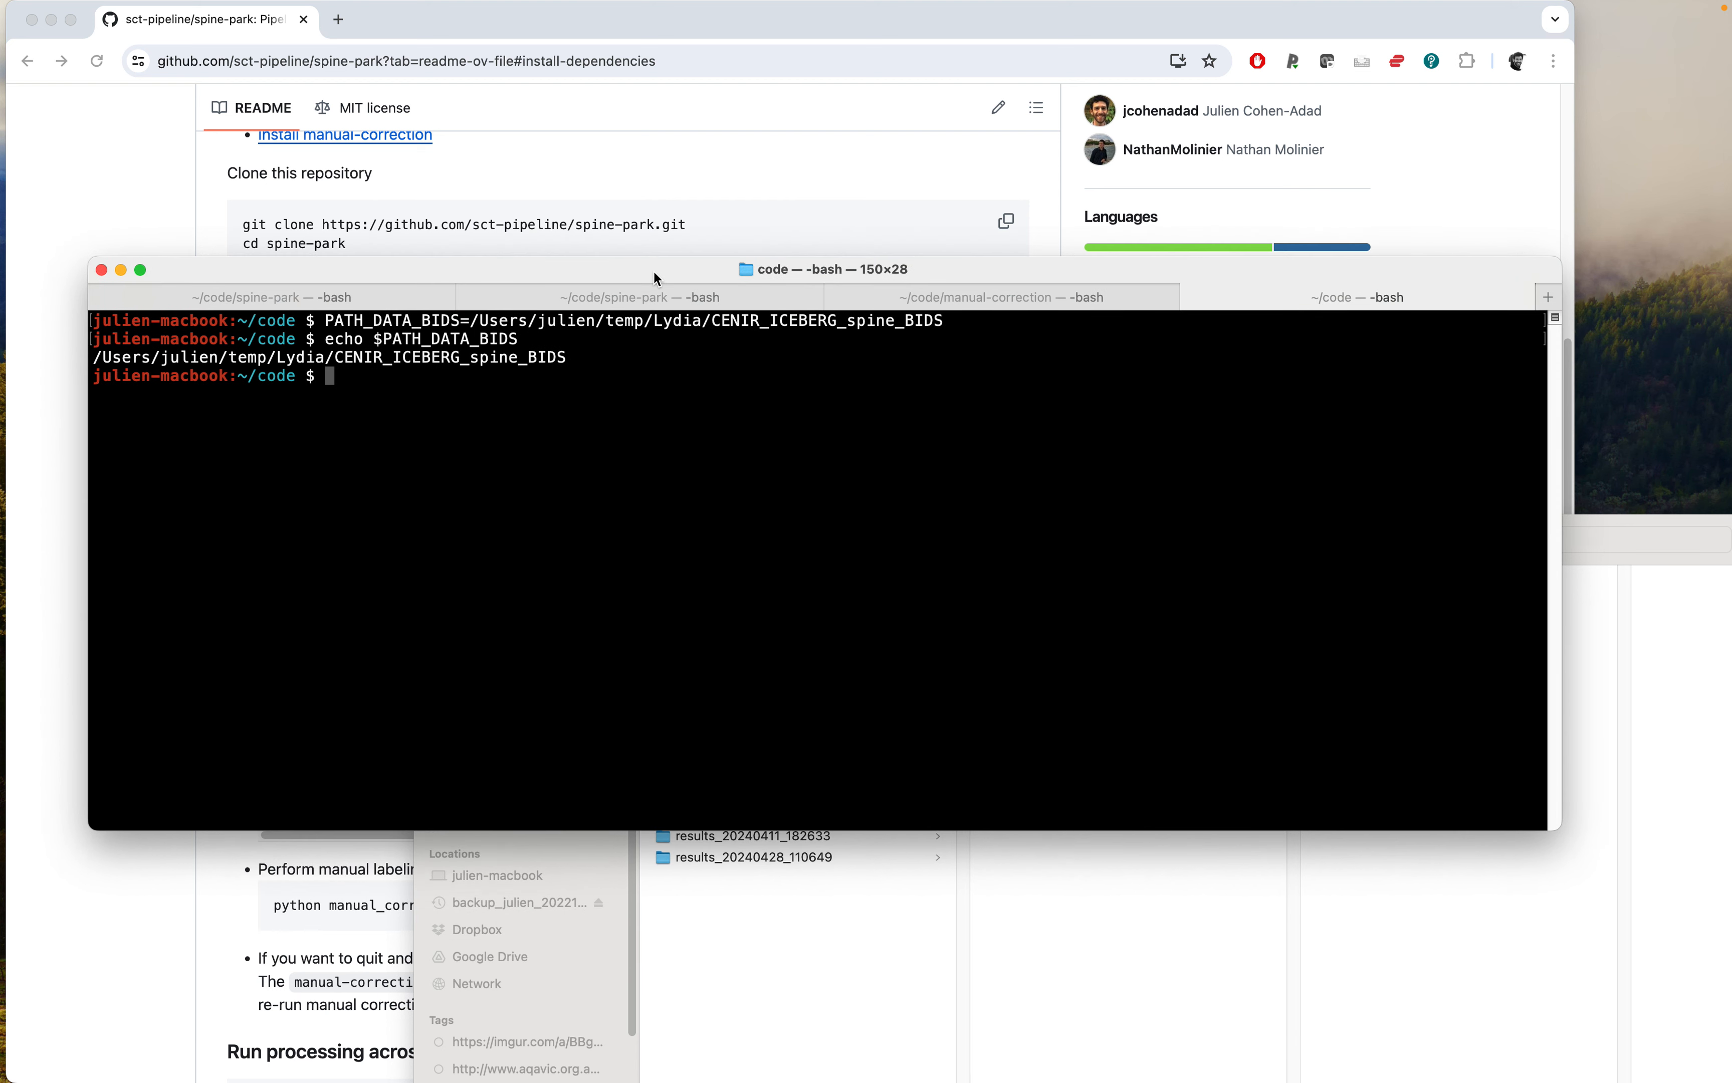
{"action": "left_click", "coordinate": [631, 143]}
{"action": "scroll", "coordinate": [415, 514], "scroll_direction": "down", "scroll_amount": 5}
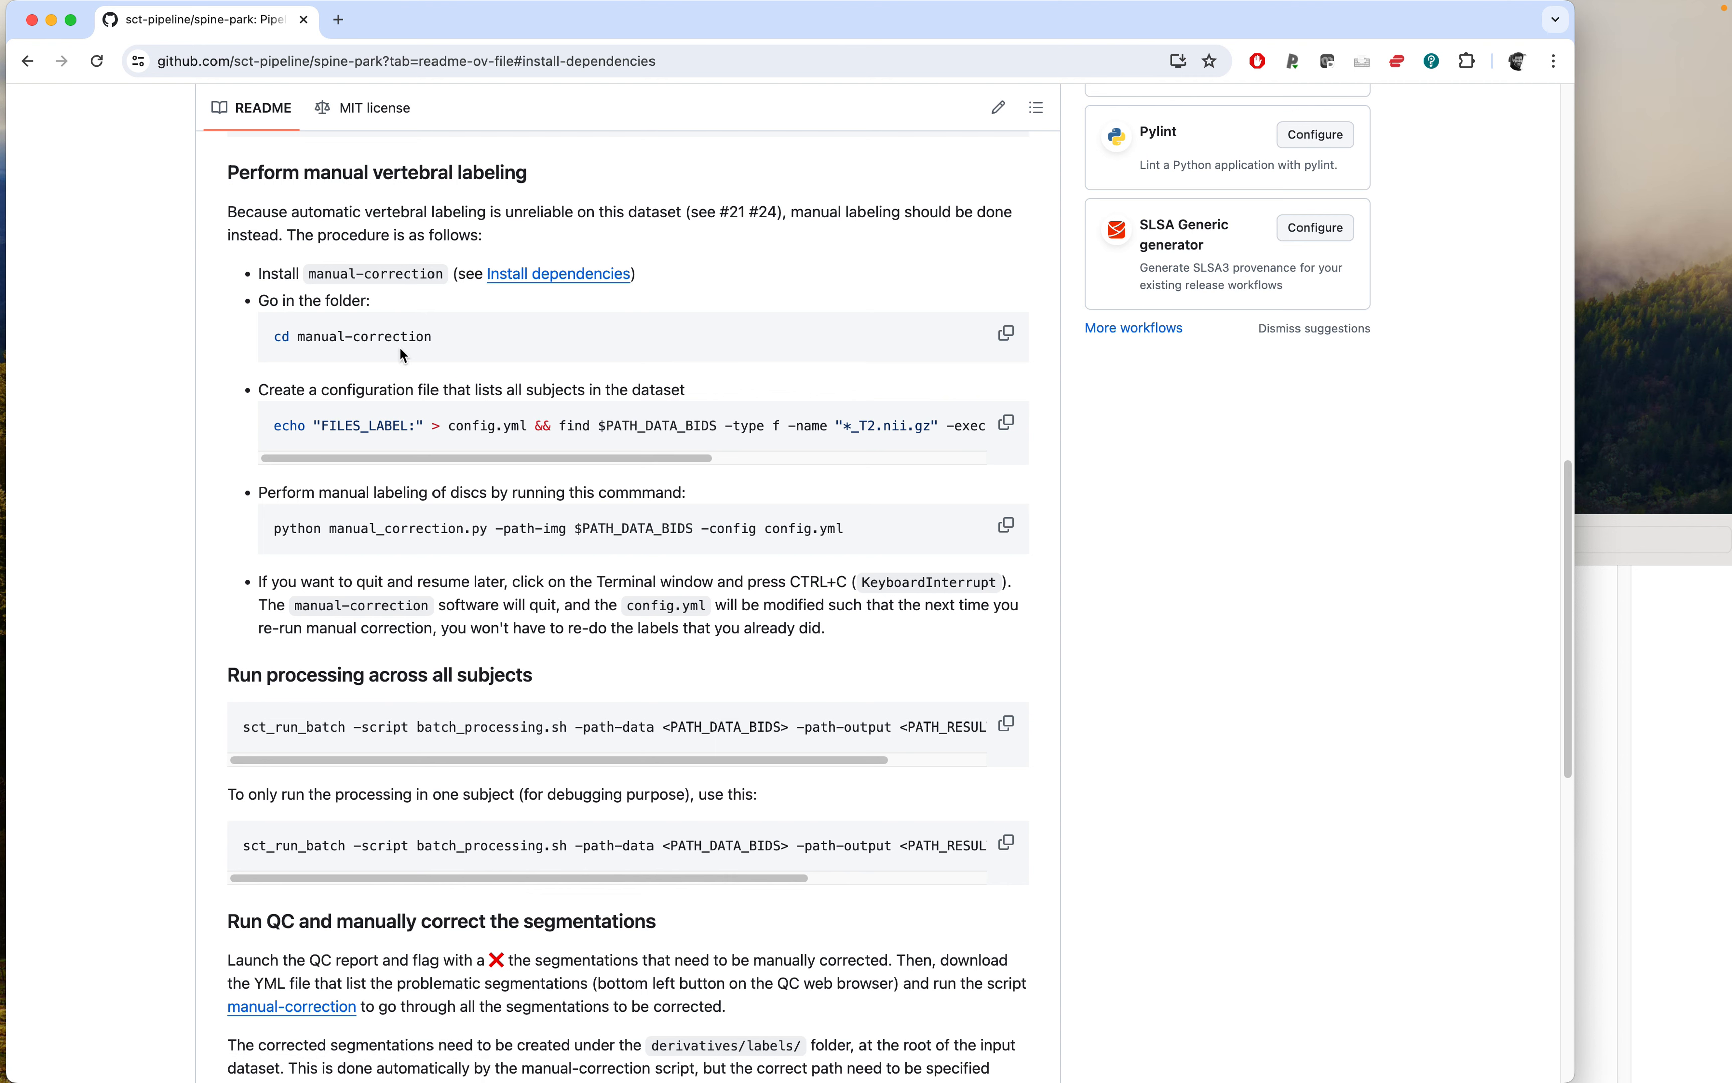
{"action": "key", "text": "super+Tab"}
{"action": "type", "text": "cd m"}
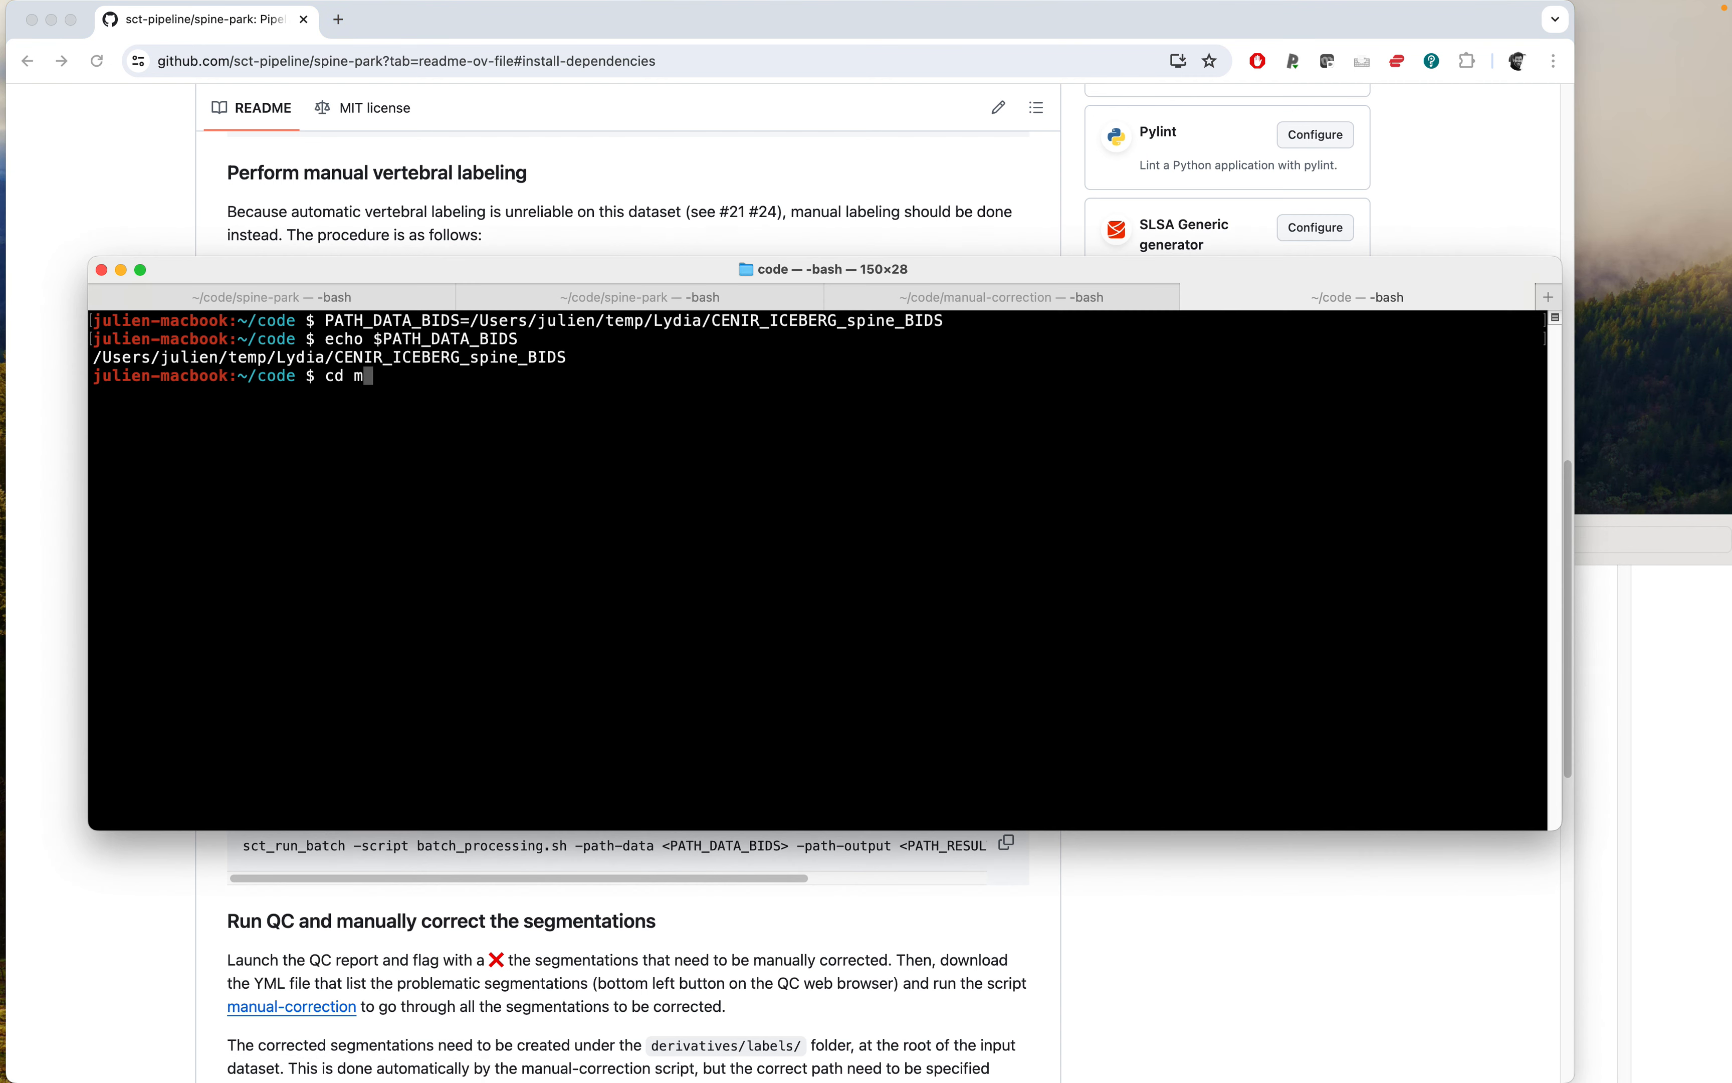
{"action": "key", "text": "Tab"}
{"action": "key", "text": "Return"}
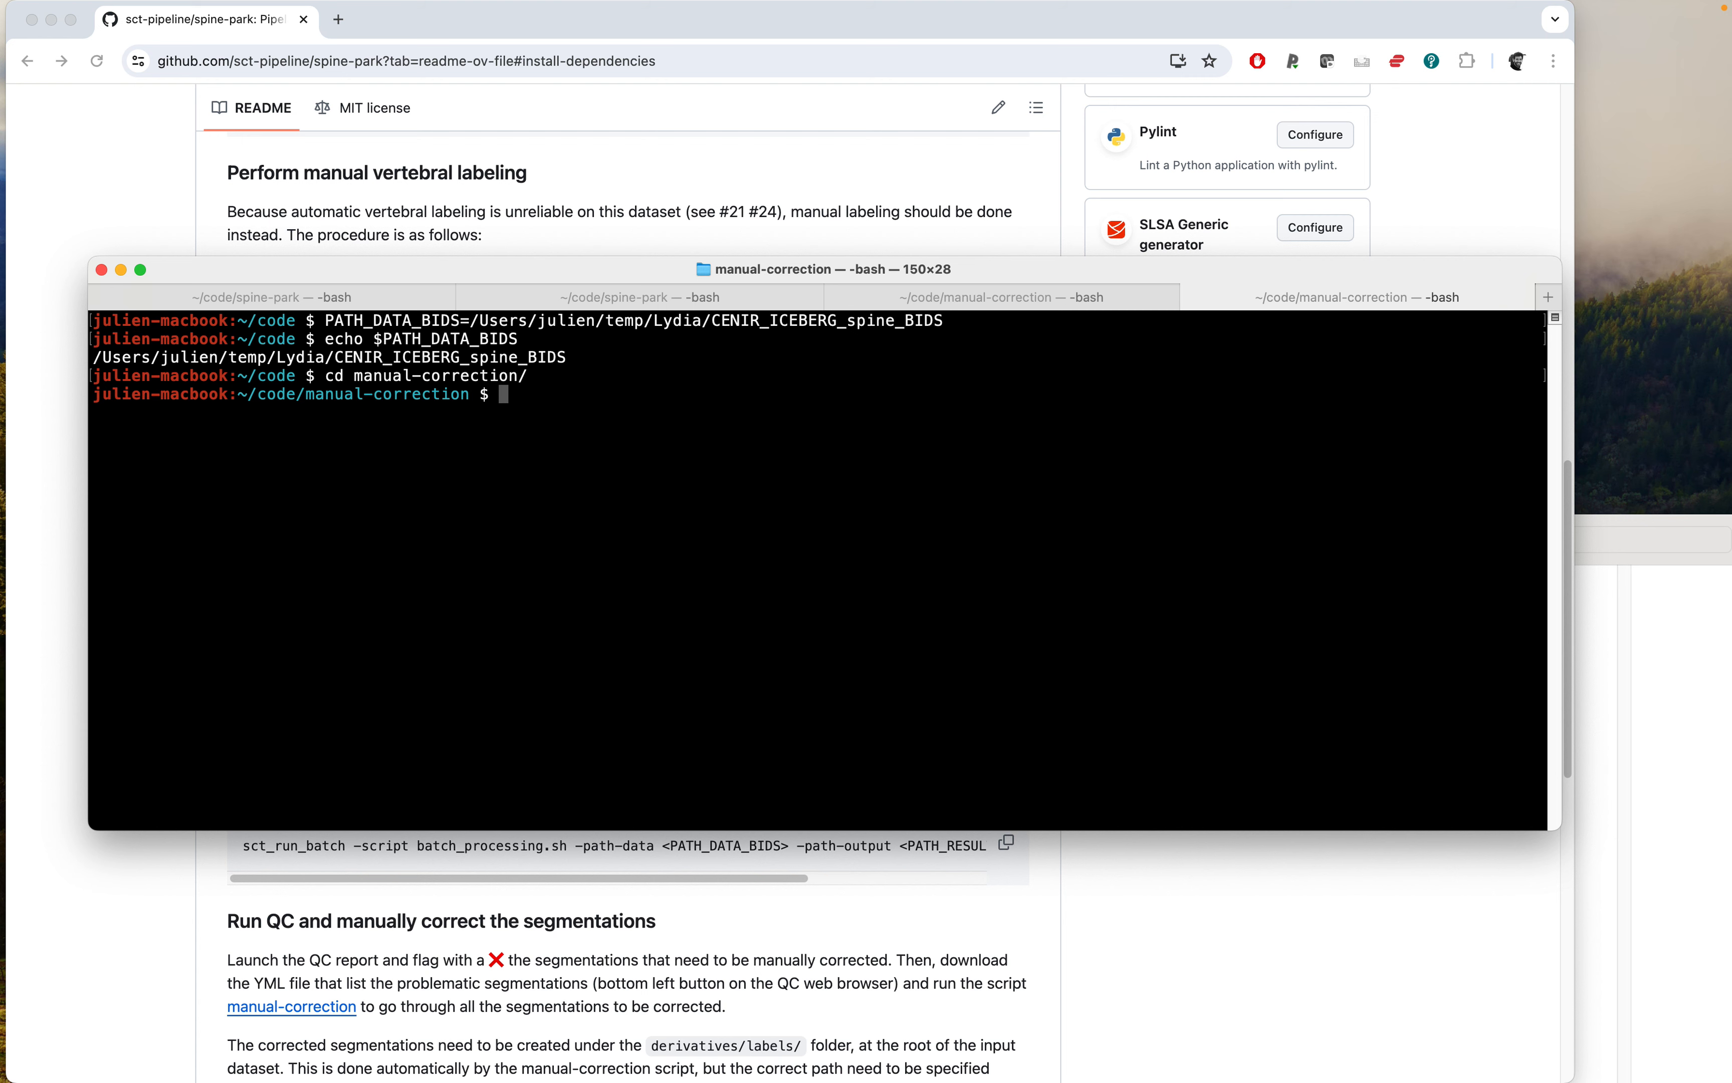
Create config.yml listing all subjects by running the README's echo FILES_LABEL and find command.
{"action": "left_click", "coordinate": [421, 223]}
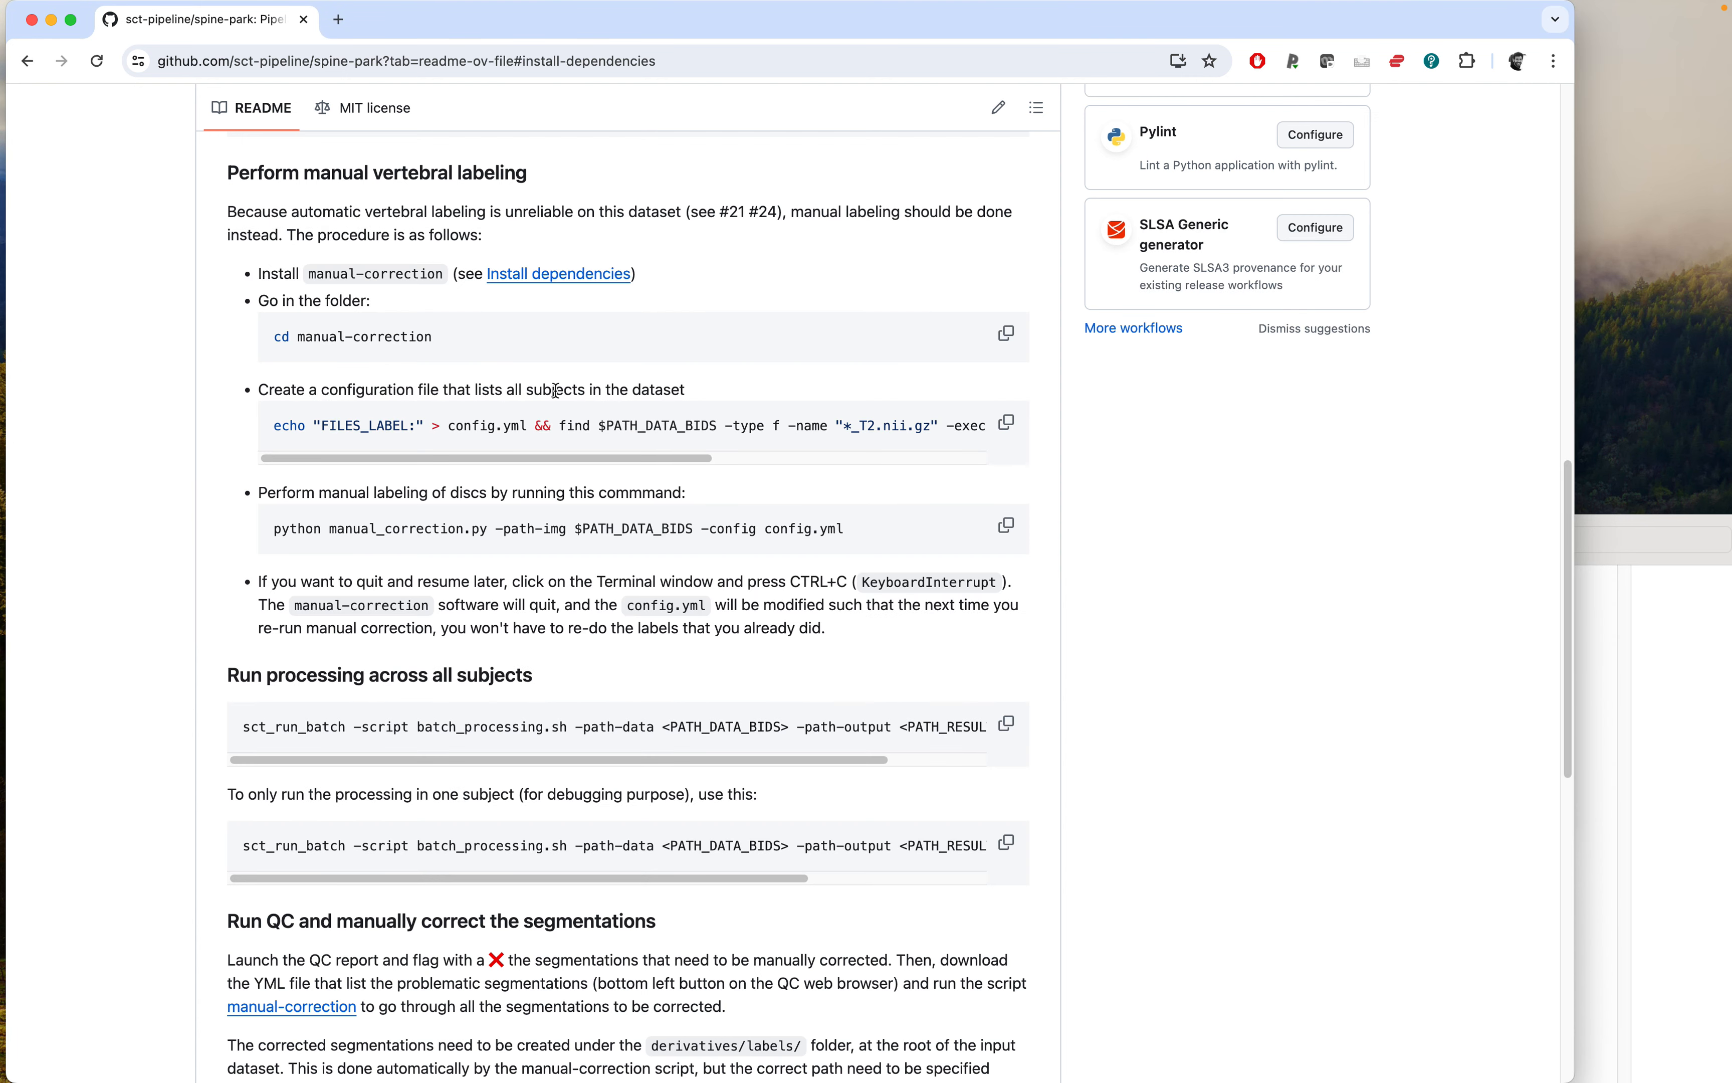
{"action": "left_click", "coordinate": [1005, 423]}
{"action": "key", "text": "super+Tab"}
{"action": "key", "text": "super+v"}
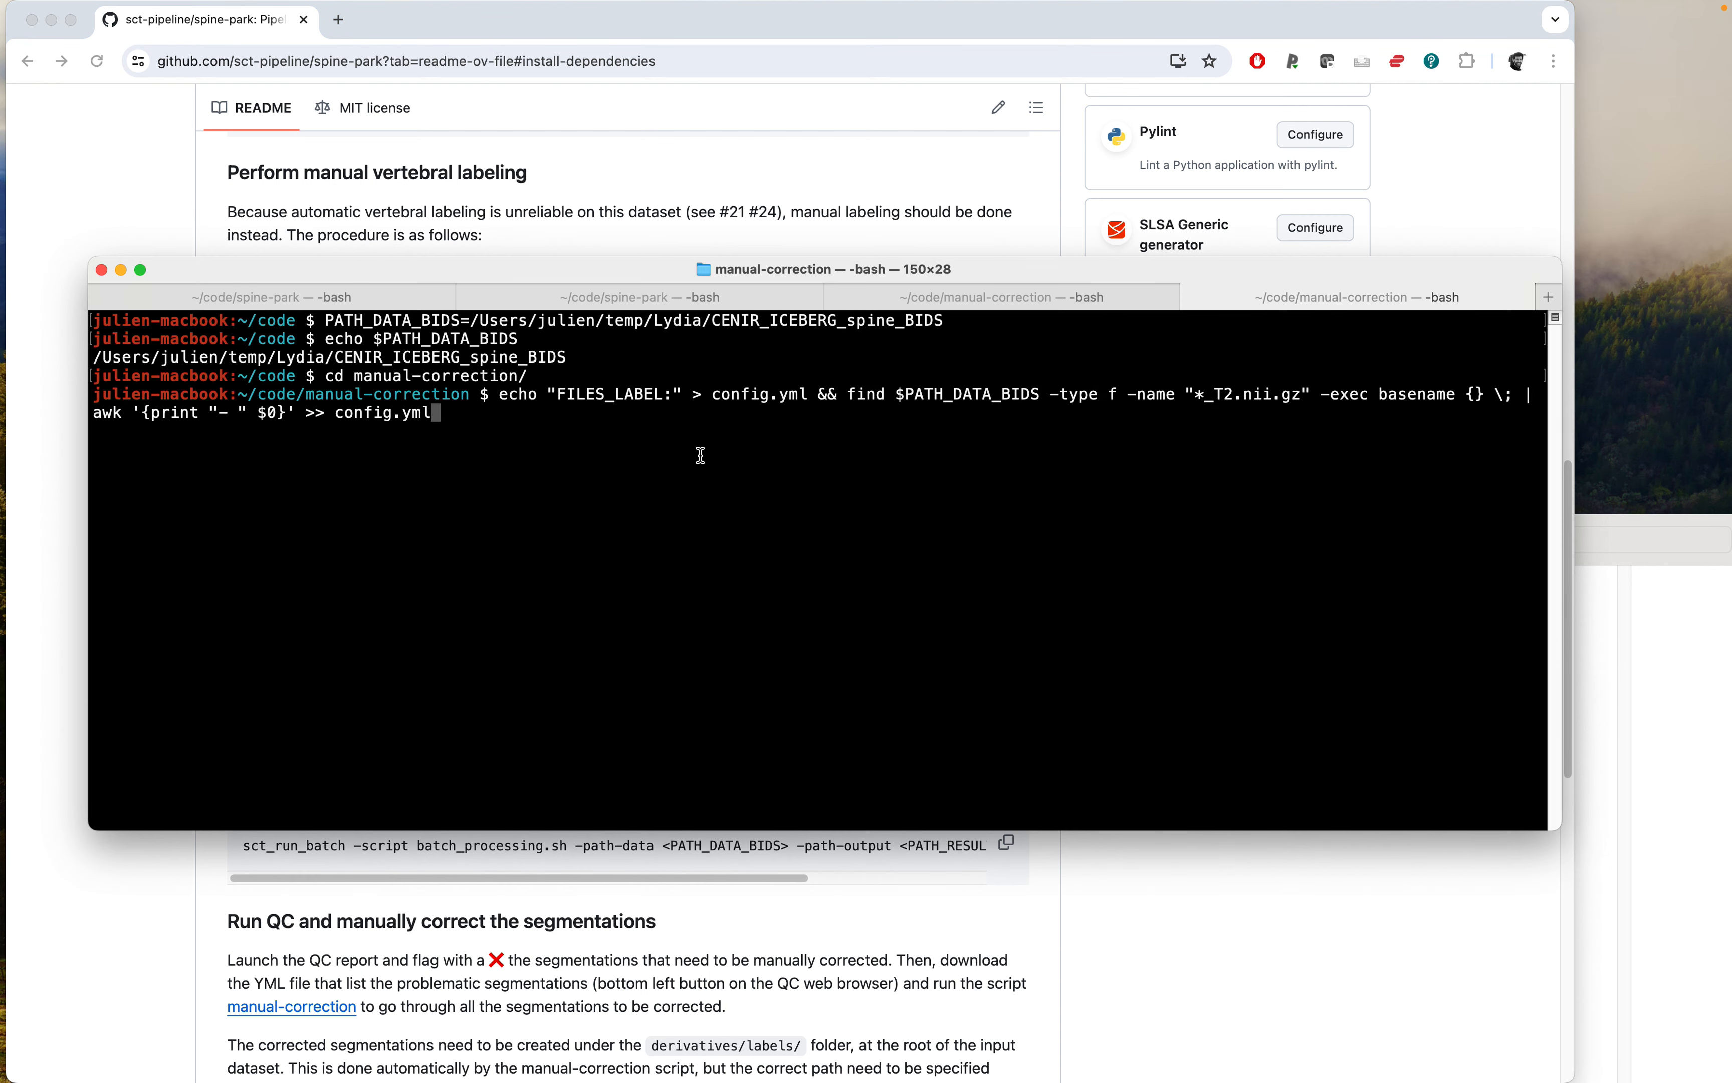
{"action": "key", "text": "Return"}
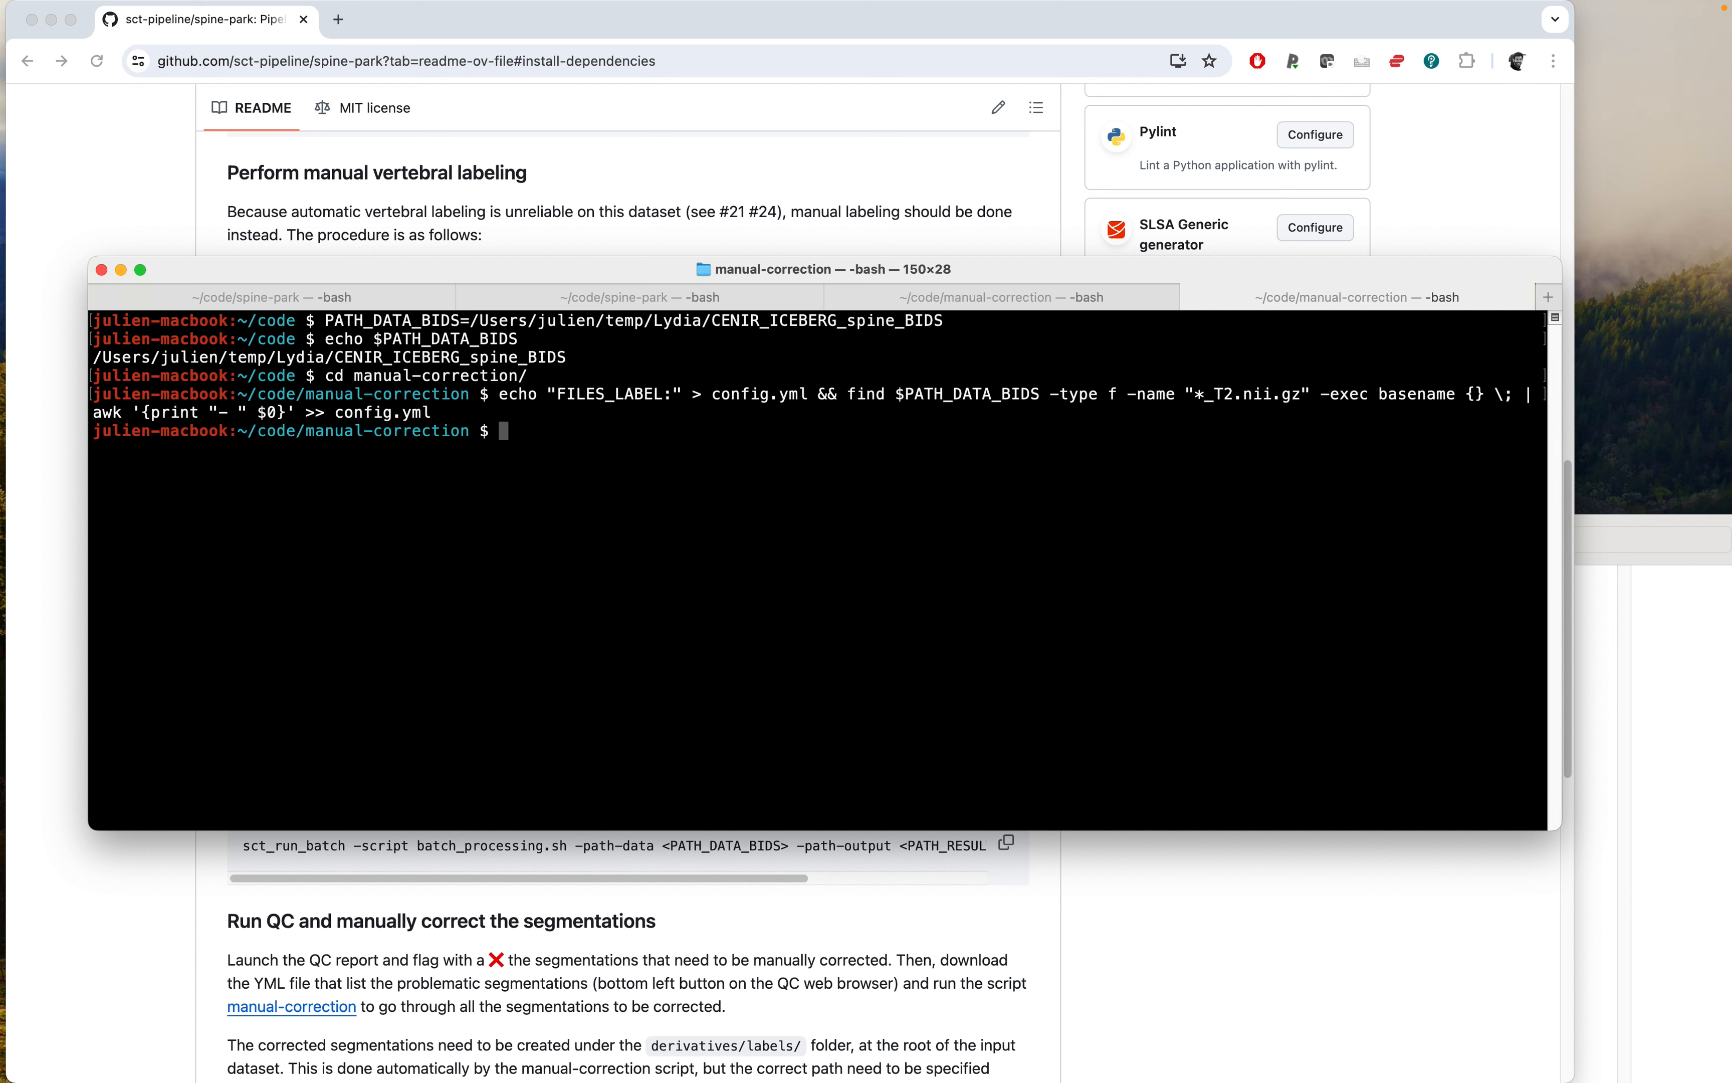
Display the contents of config.yml in the terminal.
{"action": "type", "text": "cat con"}
{"action": "key", "text": "Tab"}
{"action": "key", "text": "Return"}
{"action": "left_click_drag", "start_coordinate": [96, 448], "coordinate": [320, 615]}
Launch manual disc labeling by running python manual_correction.py -path-img $PATH_DATA_BIDS -config config.yml.
{"action": "key", "text": "super+Tab"}
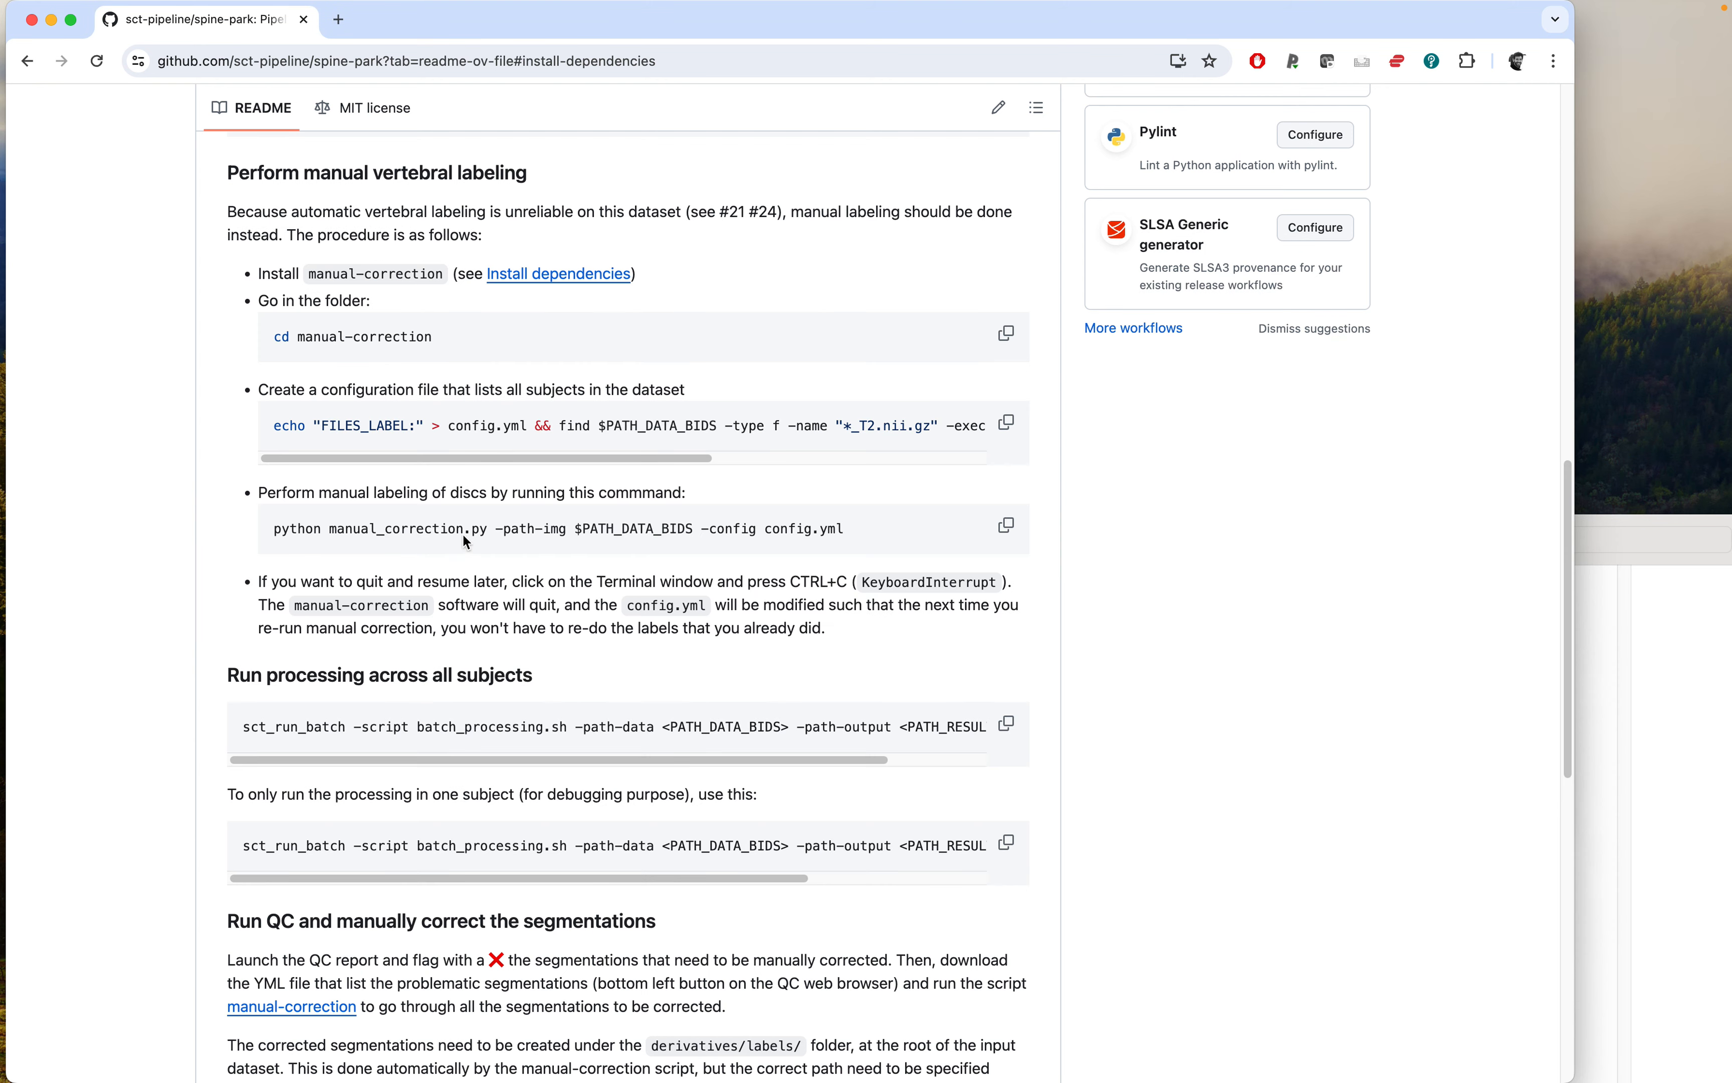
{"action": "key", "text": "super+Tab"}
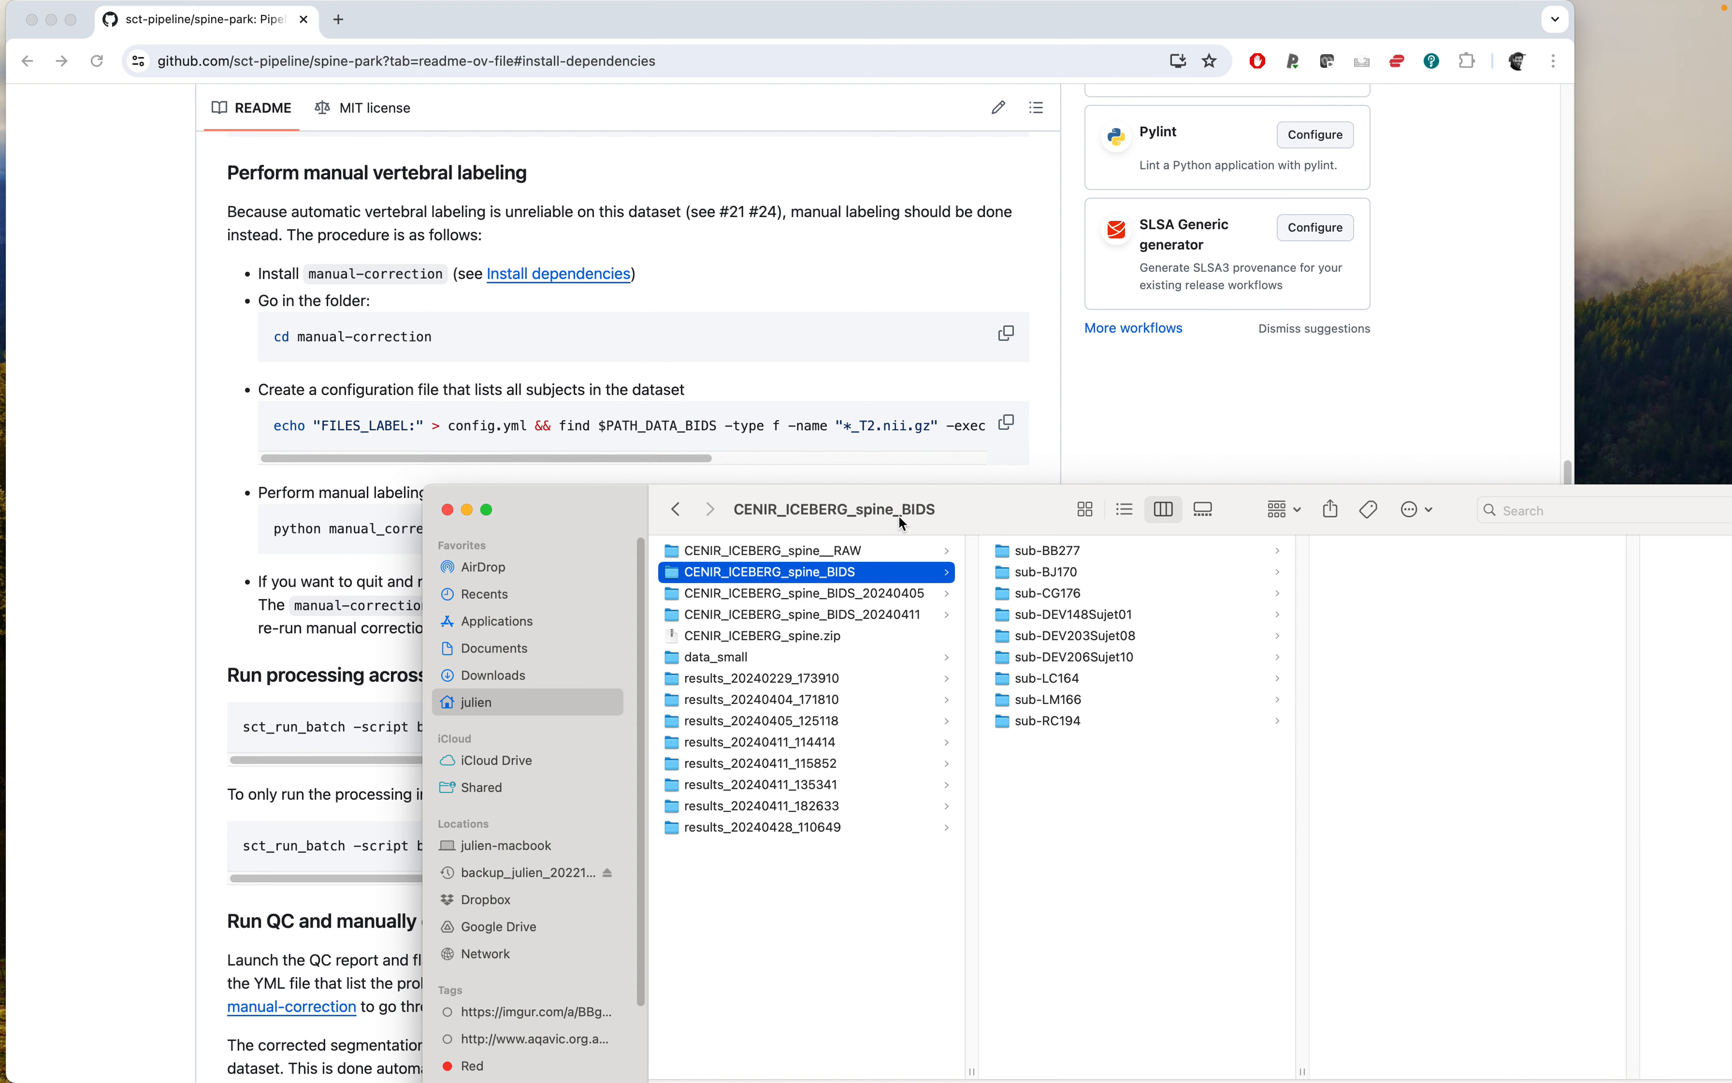
{"action": "left_click", "coordinate": [617, 416]}
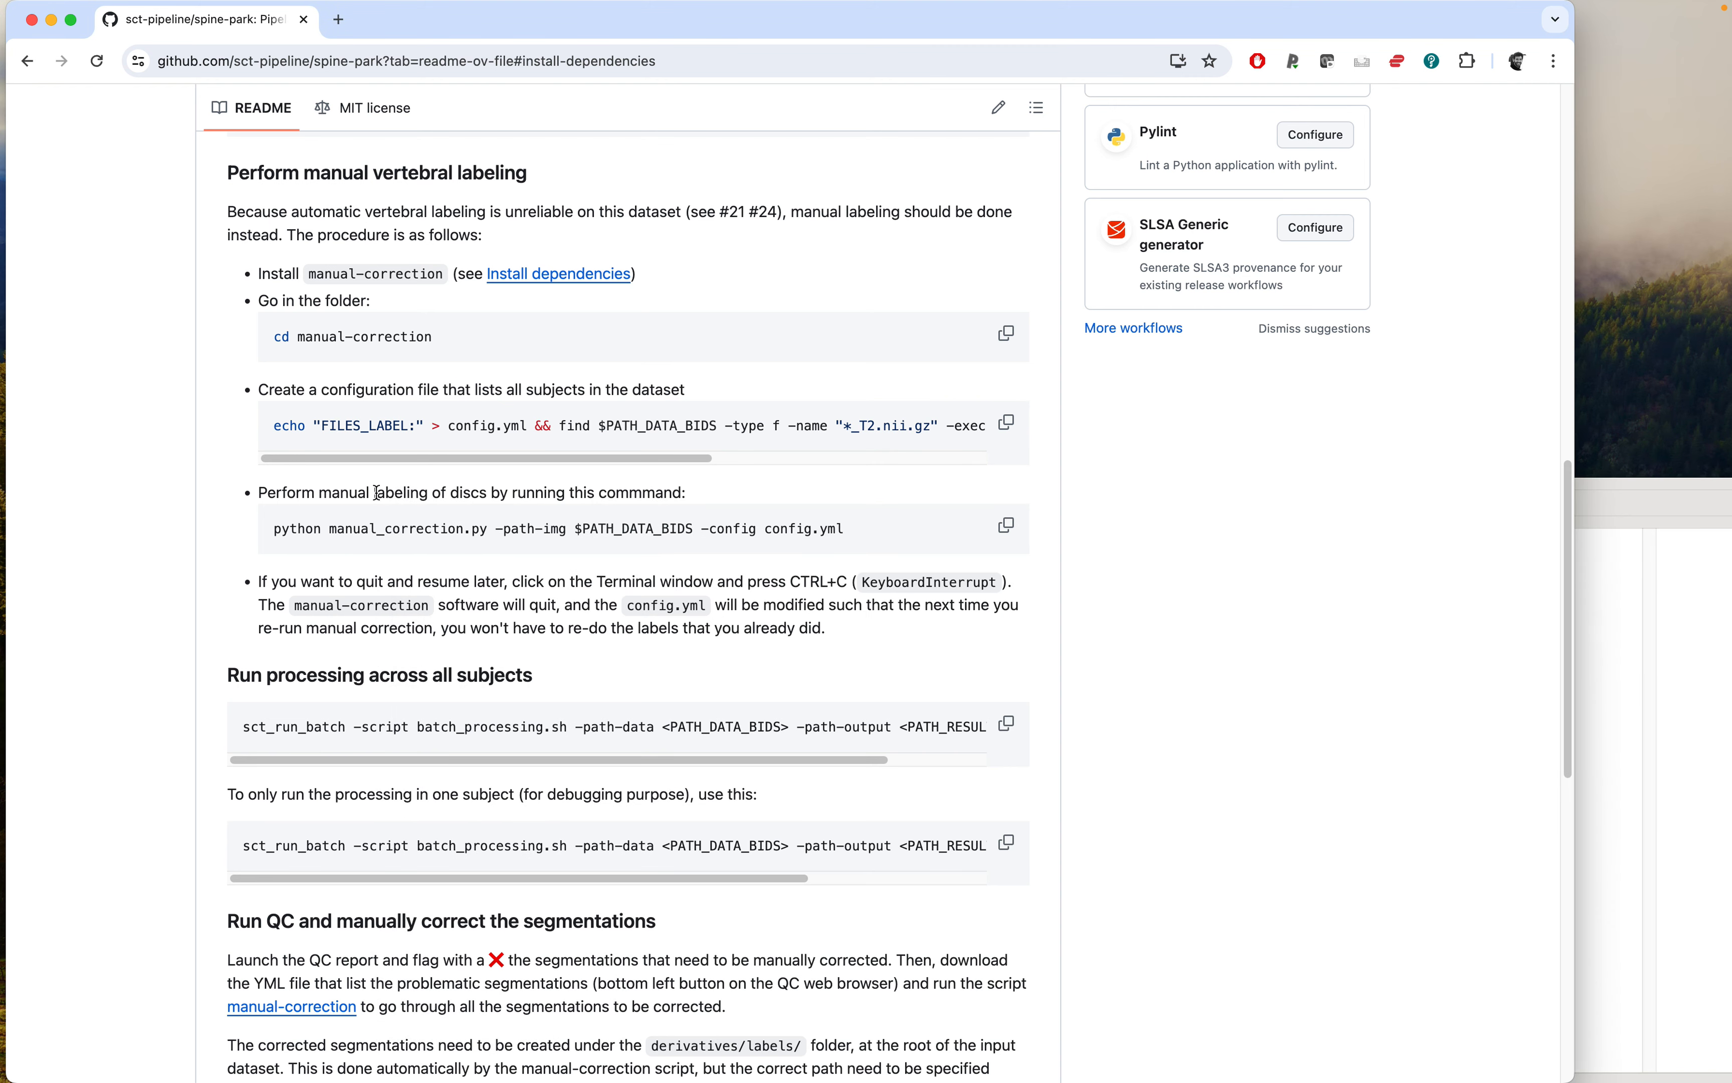
{"action": "scroll", "coordinate": [480, 487], "scroll_direction": "down", "scroll_amount": 1}
{"action": "scroll", "coordinate": [331, 491], "scroll_direction": "down", "scroll_amount": 2}
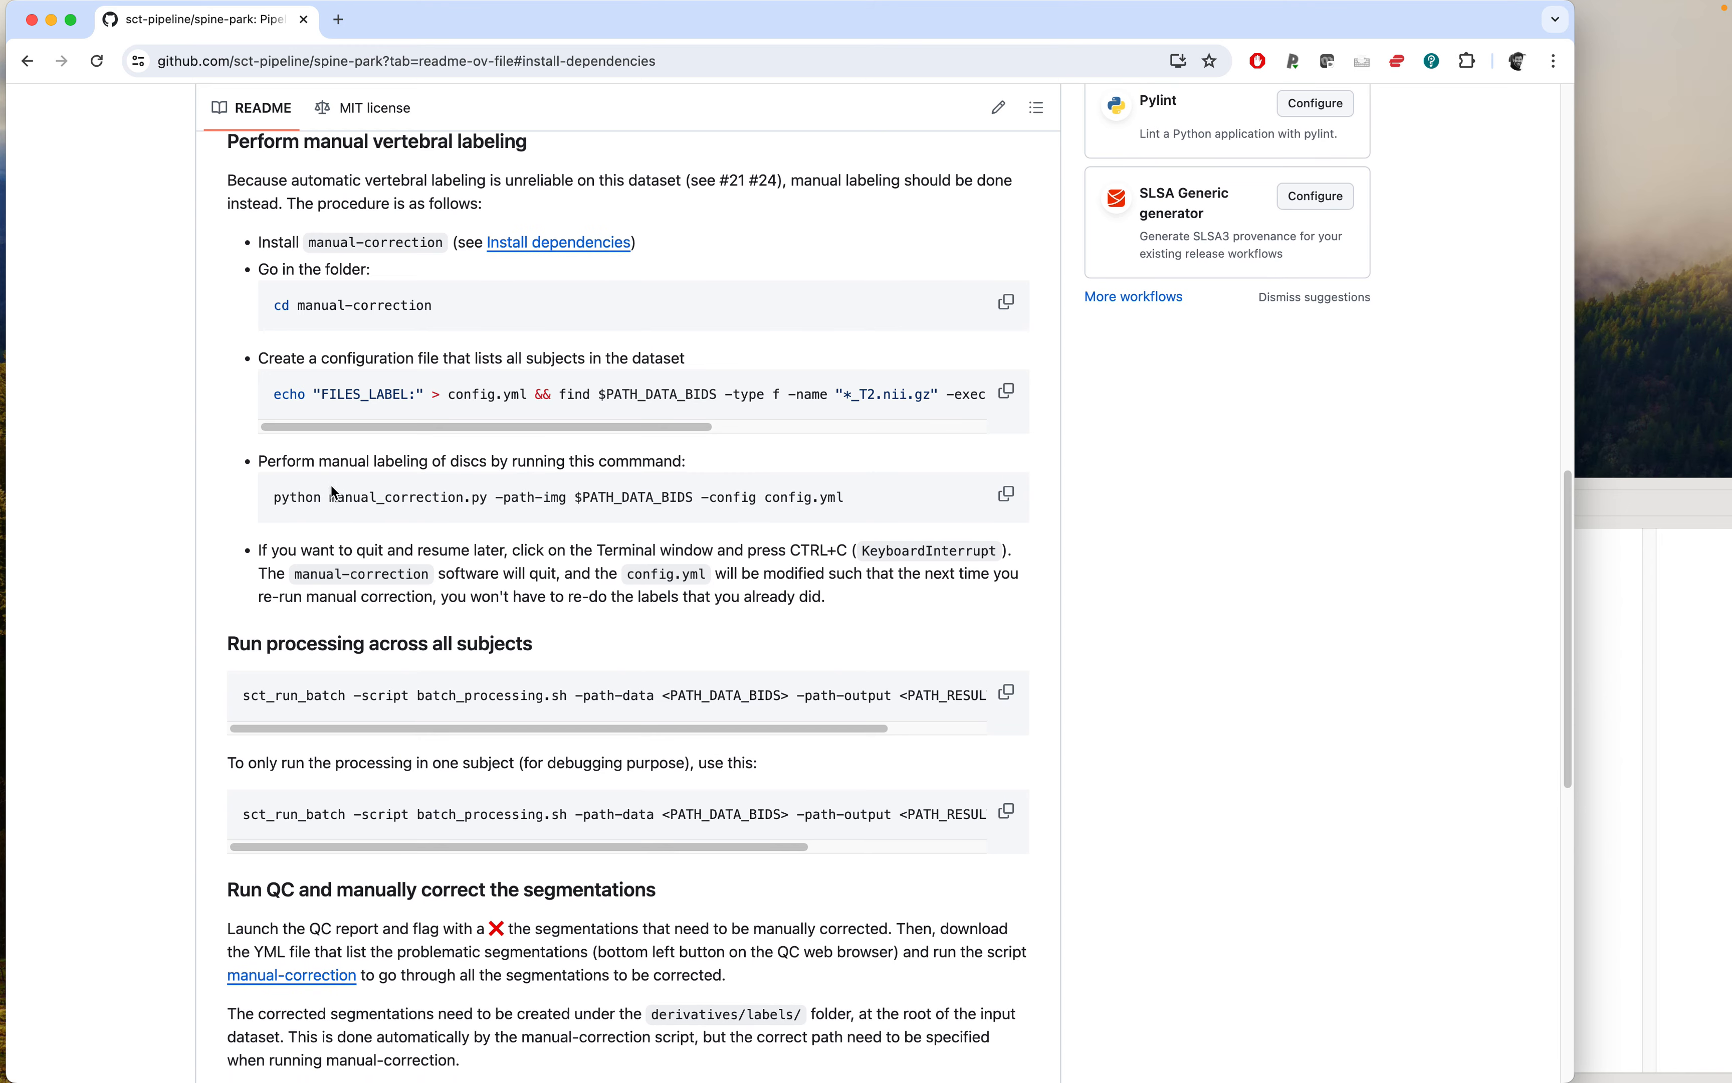
{"action": "left_click", "coordinate": [1007, 499]}
{"action": "key", "text": "super+Tab"}
{"action": "left_click", "coordinate": [712, 526]}
{"action": "key", "text": "super+v"}
{"action": "key", "text": "Return"}
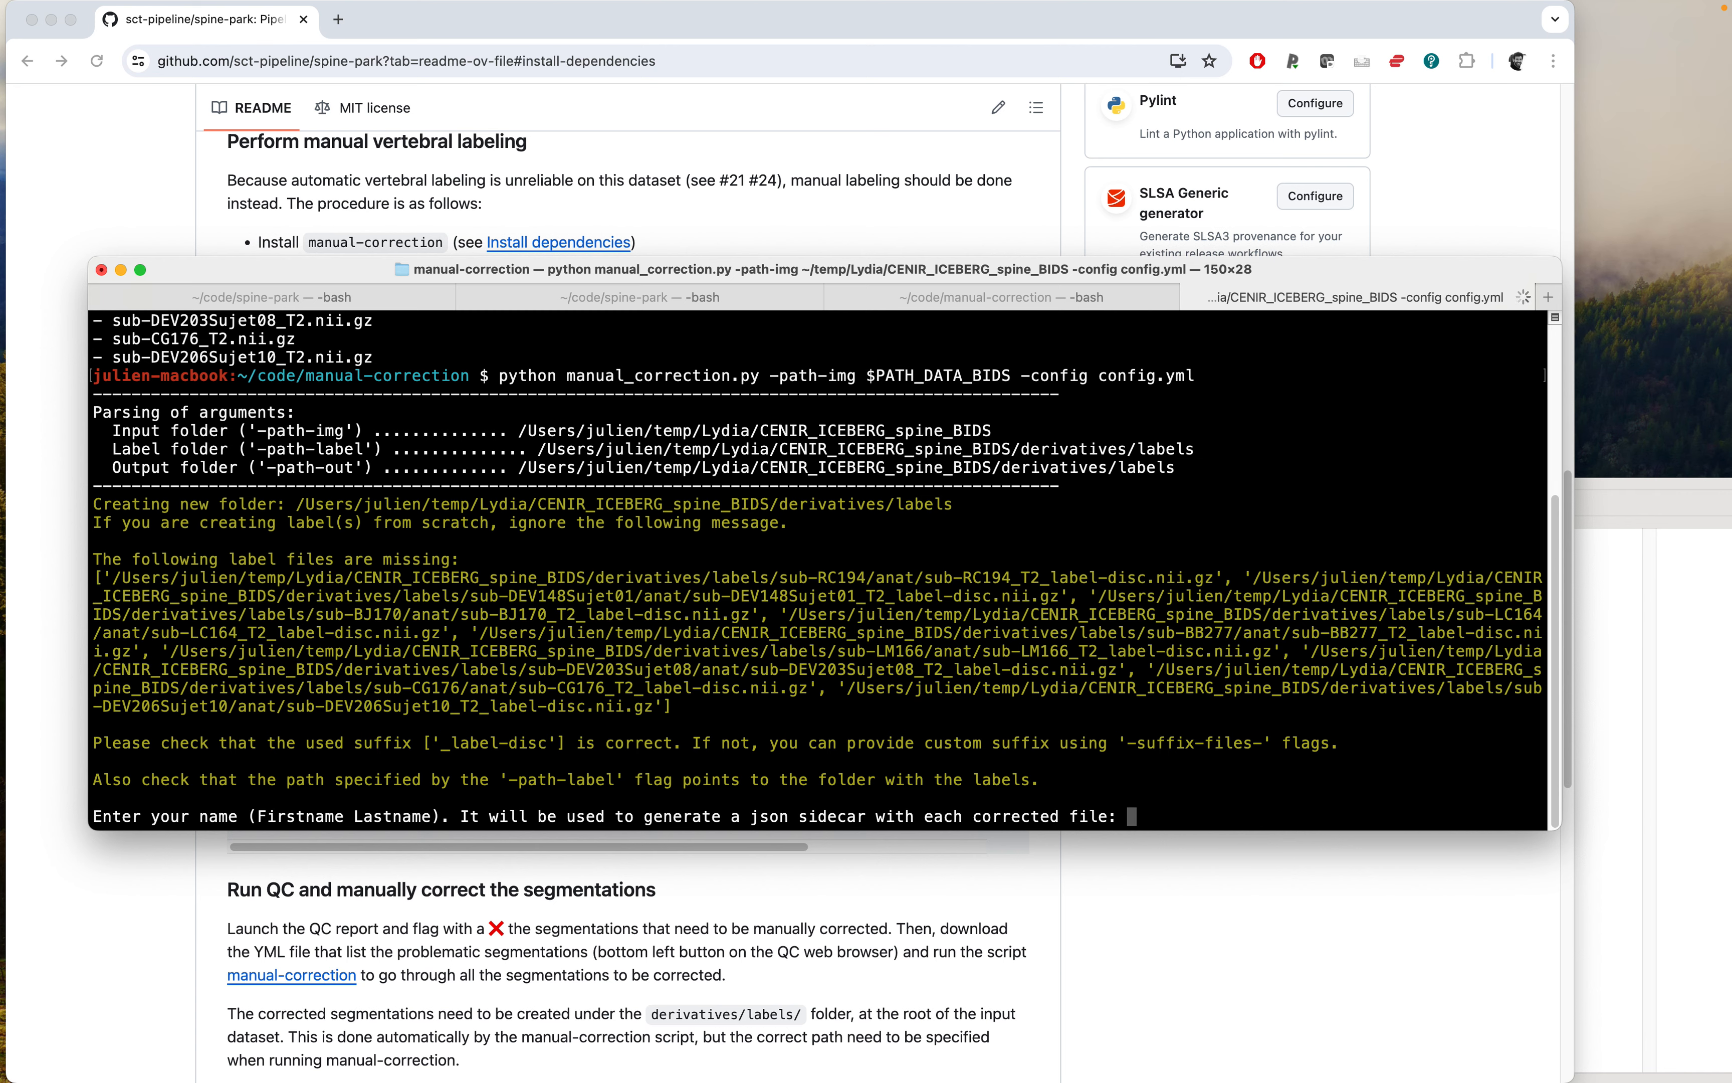
Enter your first and last name for the json sidecar of corrected files.
{"action": "left_click_drag", "start_coordinate": [793, 272], "coordinate": [791, 179]}
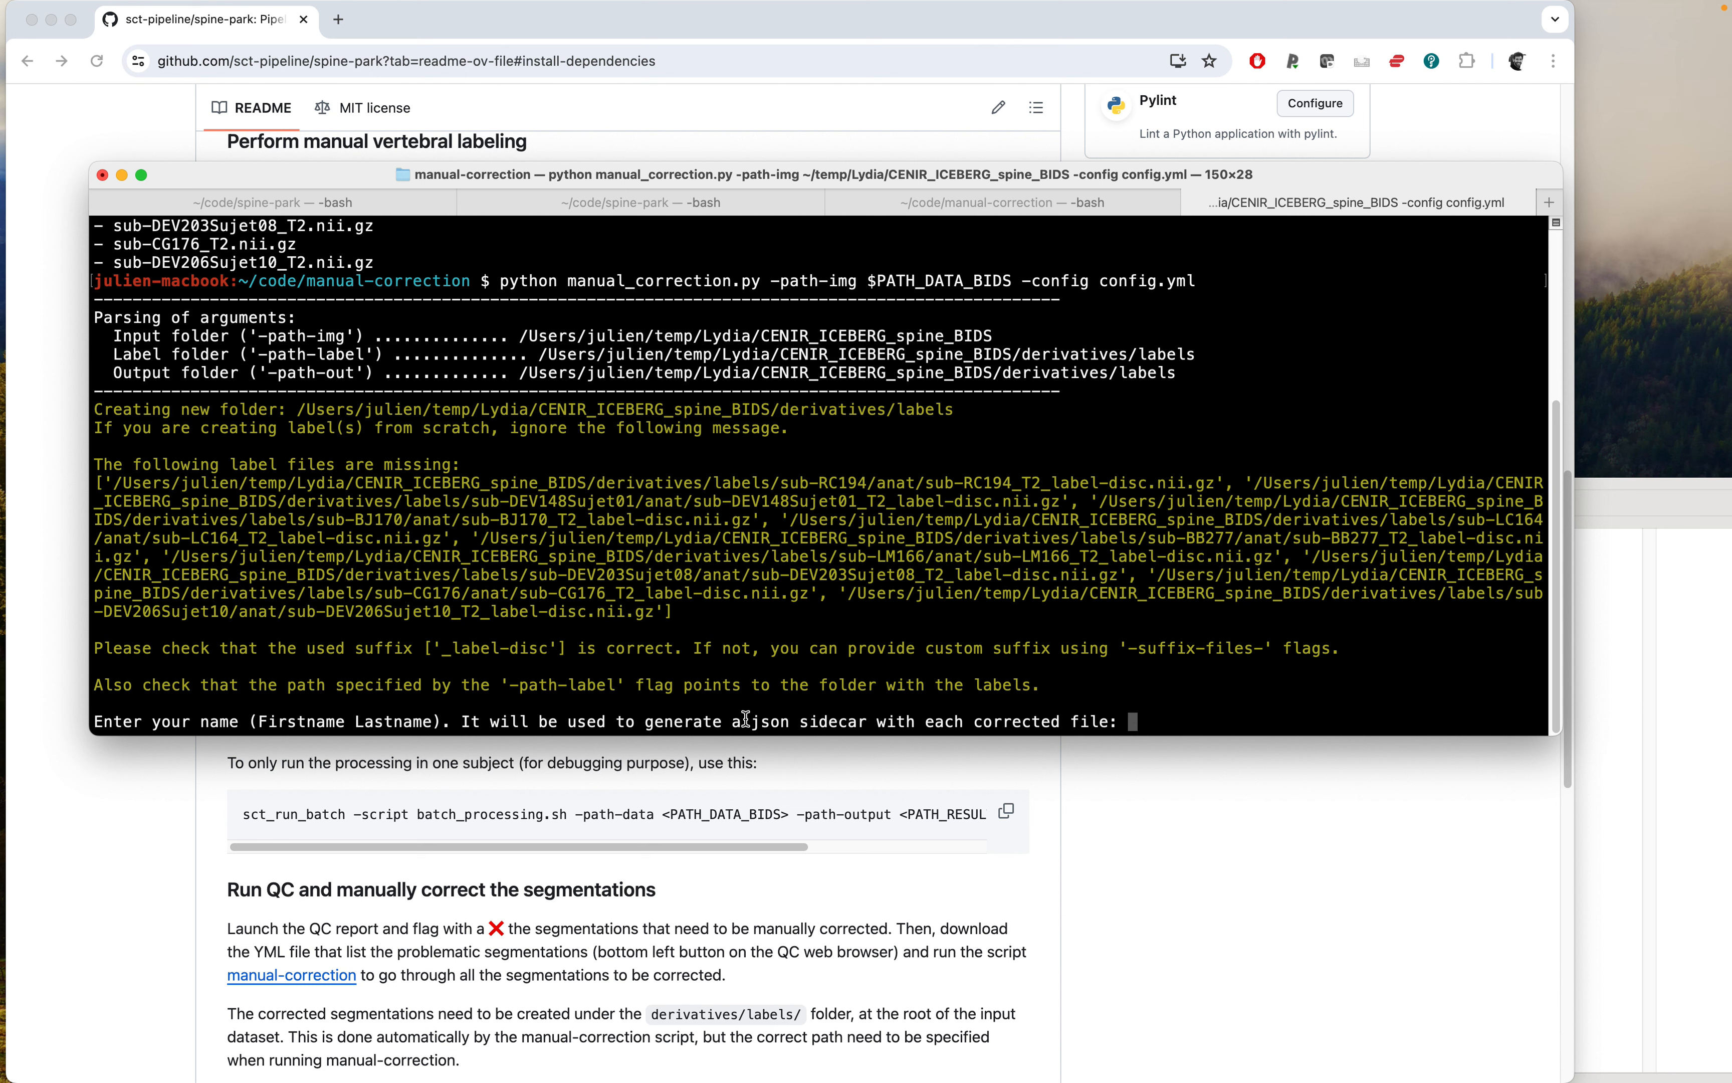
{"action": "type", "text": "Julien Cohen-Adad"}
{"action": "key", "text": "Return"}
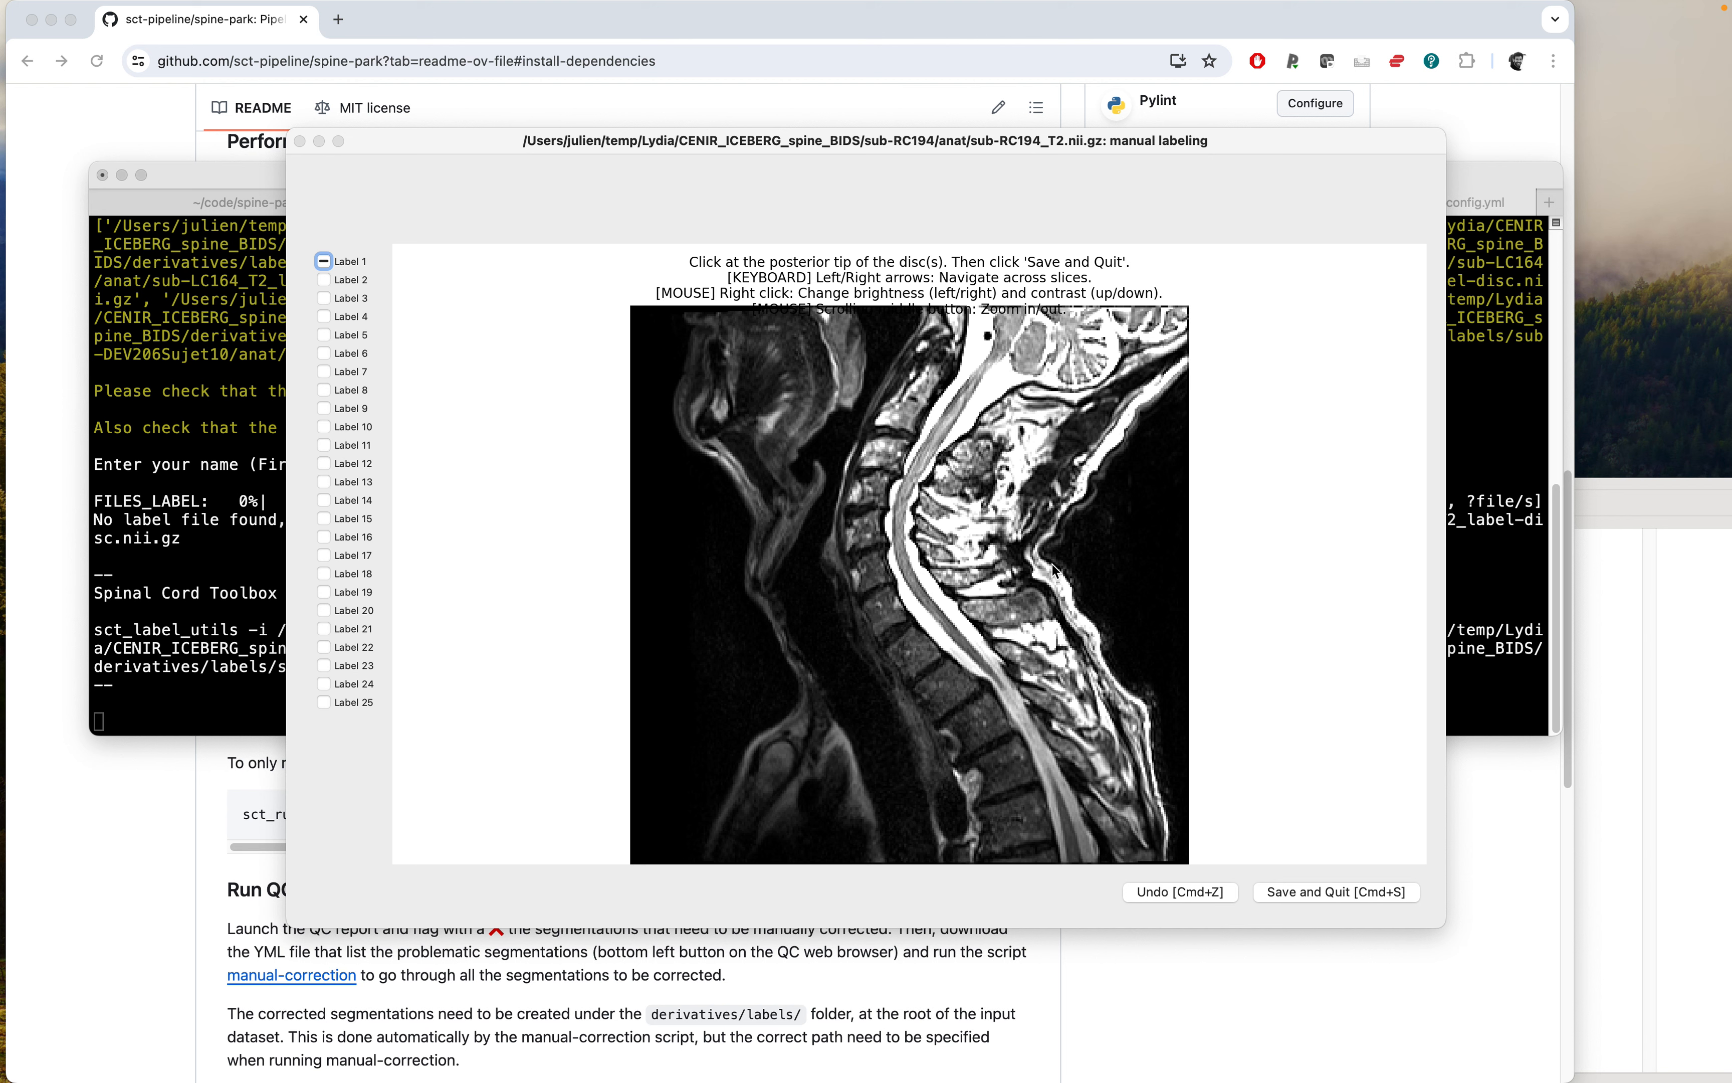
Browse back and forth through the slices of the sub-RC194 image to pick one for labeling.
{"action": "key", "text": "Right"}
{"action": "key", "text": "Right"}
{"action": "key", "text": "Right"}
{"action": "key", "text": "Left"}
{"action": "key", "text": "Left"}
{"action": "key", "text": "Left"}
{"action": "key", "text": "Left"}
{"action": "key", "text": "Left"}
{"action": "key", "text": "Left"}
{"action": "key", "text": "Left"}
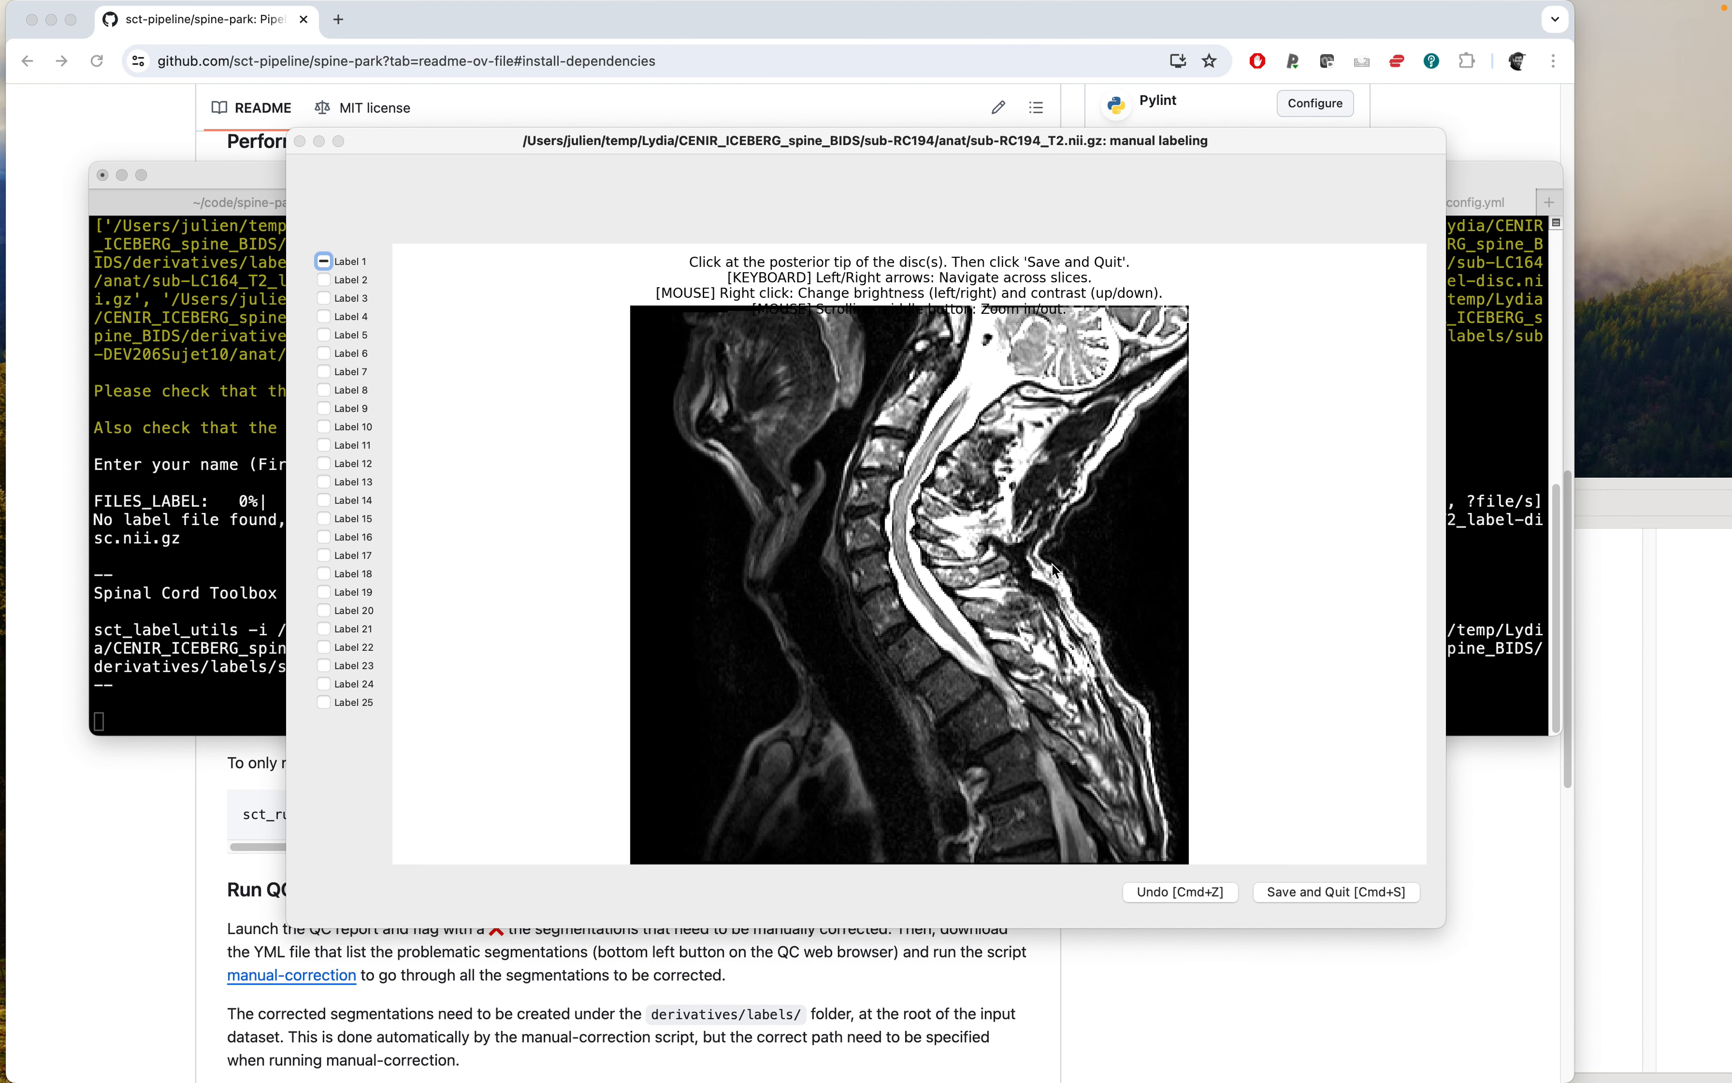
{"action": "key", "text": "Right"}
{"action": "key", "text": "Right"}
{"action": "key", "text": "Right"}
{"action": "key", "text": "Right"}
{"action": "key", "text": "Right"}
{"action": "key", "text": "Right"}
{"action": "key", "text": "Right"}
{"action": "key", "text": "Left"}
{"action": "key", "text": "Left"}
{"action": "key", "text": "Left"}
{"action": "key", "text": "Left"}
{"action": "key", "text": "Left"}
{"action": "key", "text": "Left"}
{"action": "key", "text": "Left"}
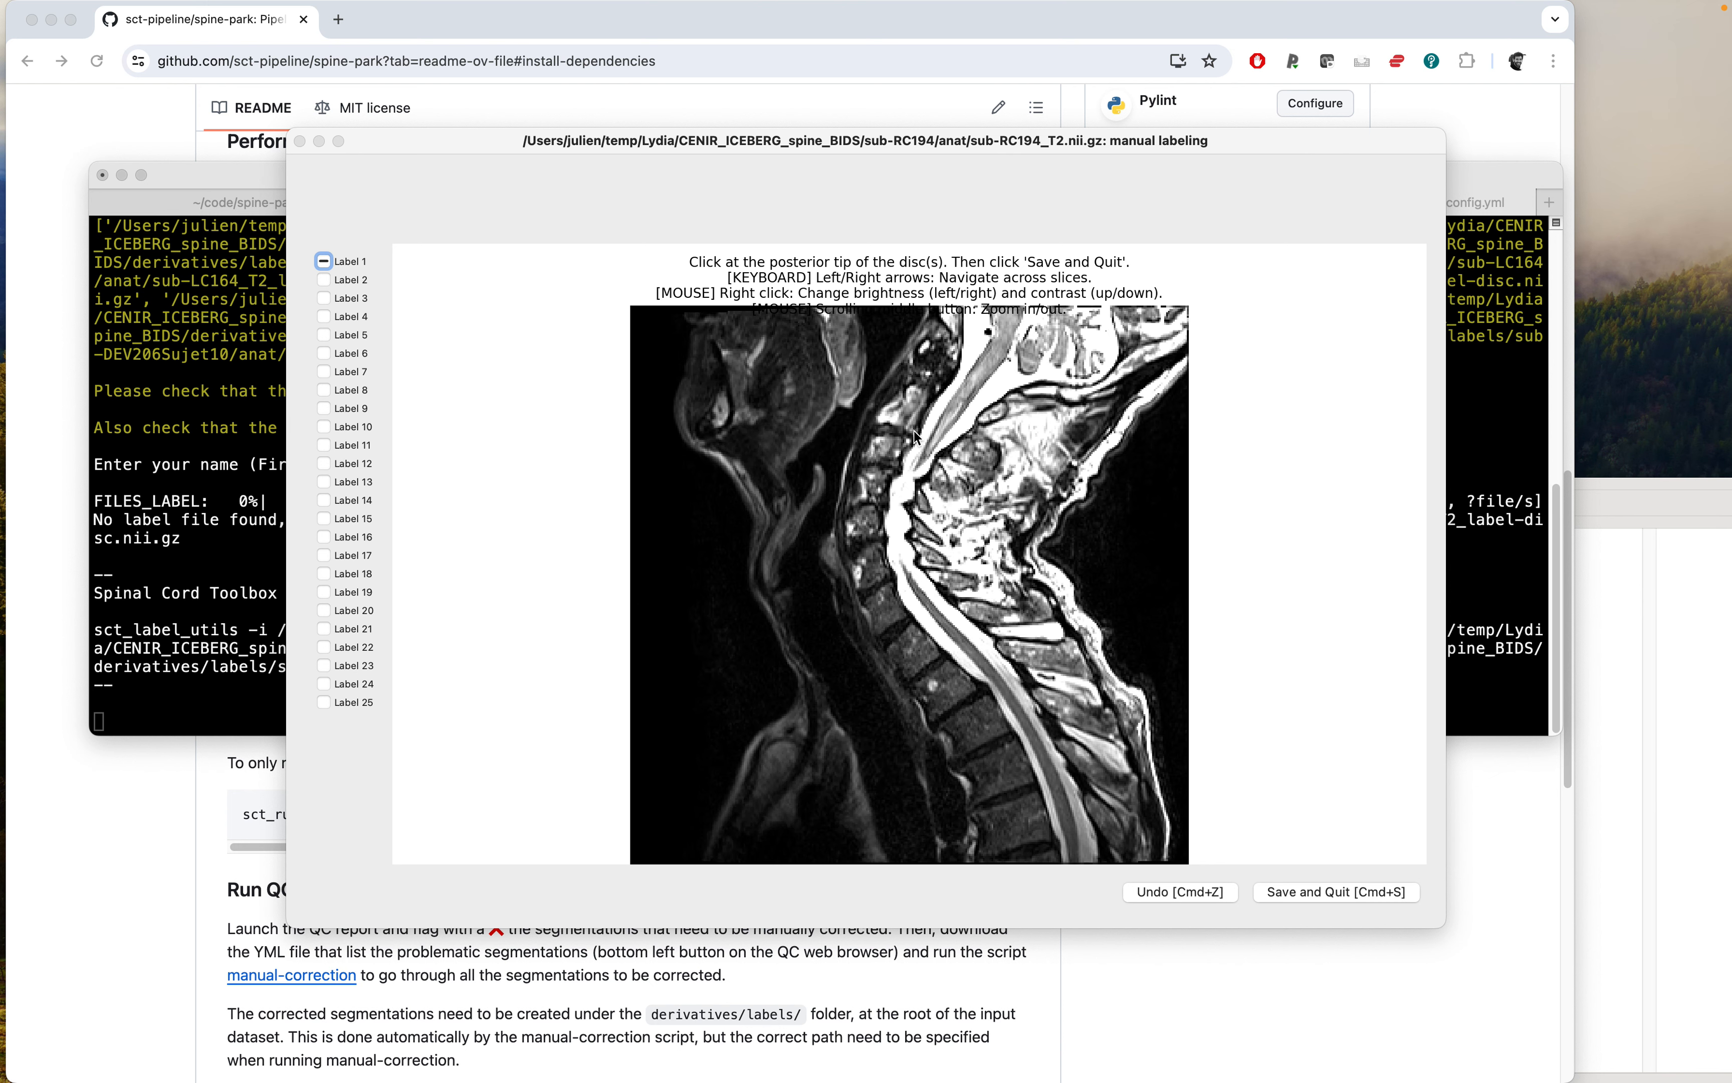
{"action": "key", "text": "Left"}
{"action": "key", "text": "Left"}
{"action": "key", "text": "Left"}
{"action": "key", "text": "Left"}
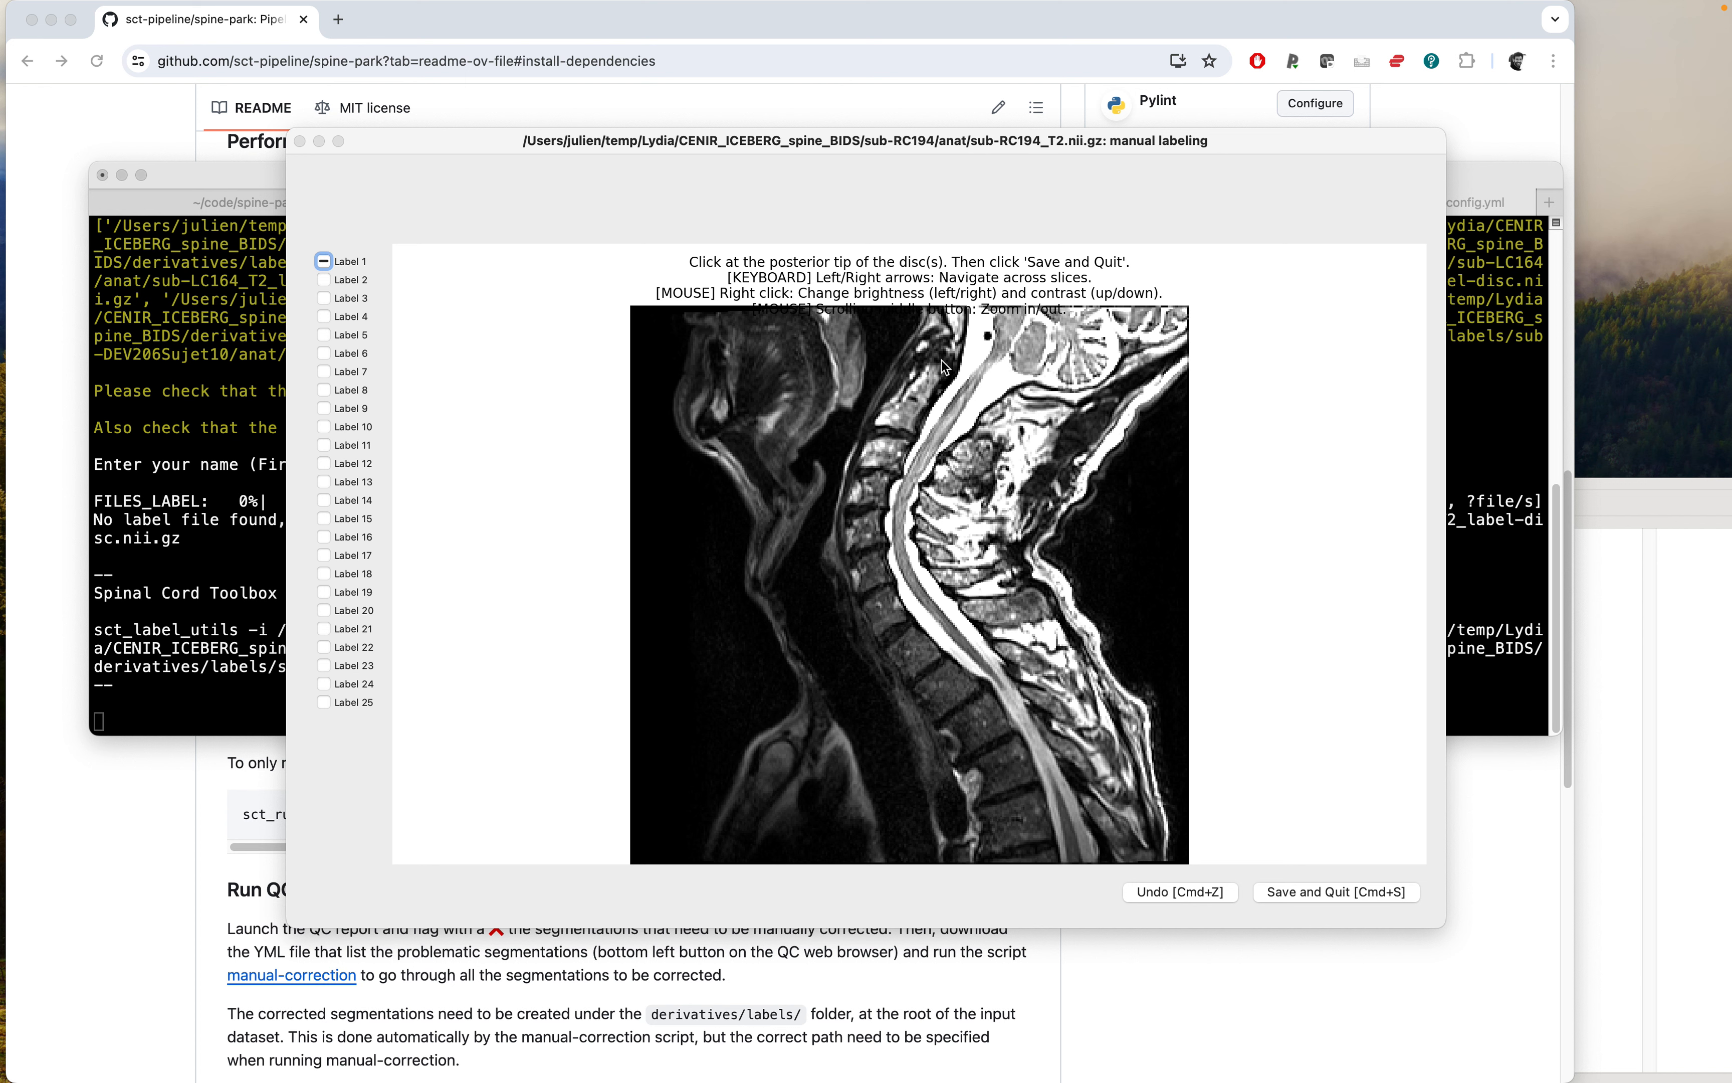
Mark the posterior tips of the intervertebral discs on sub-RC194 across slices, then save and quit.
{"action": "left_click", "coordinate": [931, 403]}
{"action": "left_click", "coordinate": [913, 438]}
{"action": "left_click", "coordinate": [899, 476]}
{"action": "left_click", "coordinate": [886, 508]}
{"action": "left_click", "coordinate": [889, 543]}
{"action": "key", "text": "Right"}
{"action": "key", "text": "Right"}
{"action": "left_click", "coordinate": [947, 656]}
{"action": "key", "text": "Right"}
{"action": "key", "text": "Right"}
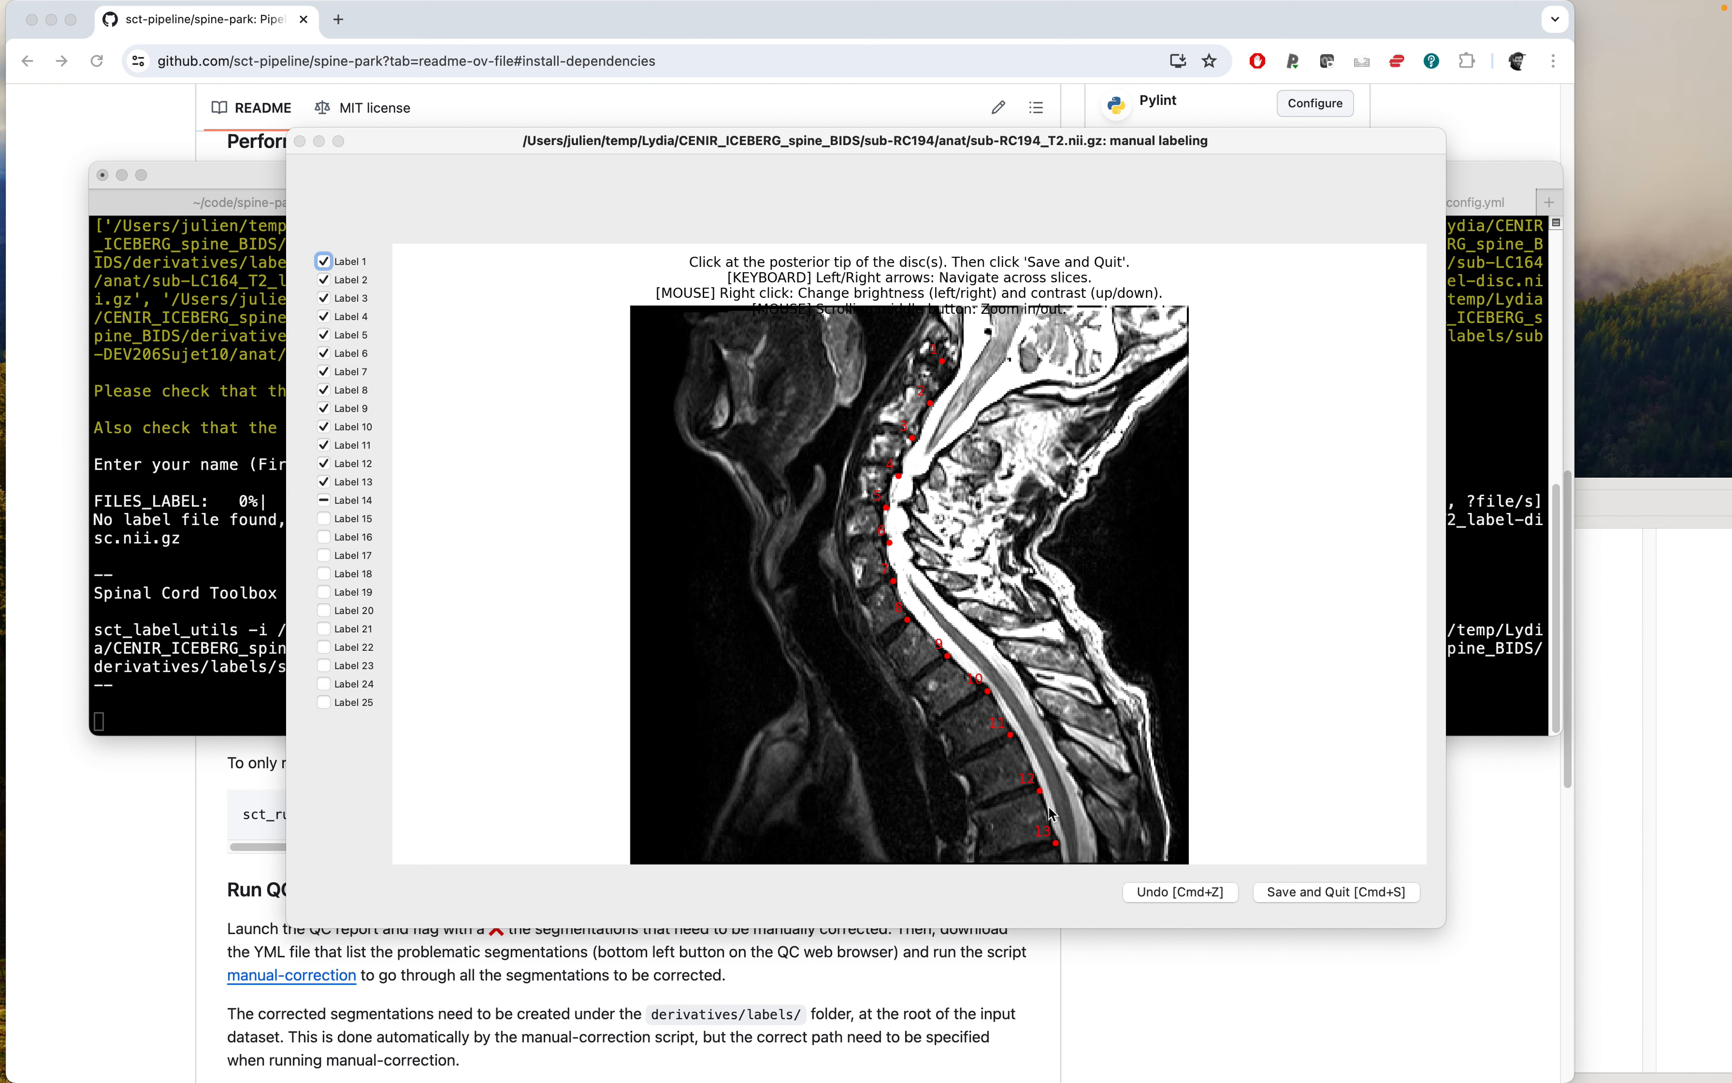
{"action": "left_click", "coordinate": [1342, 890]}
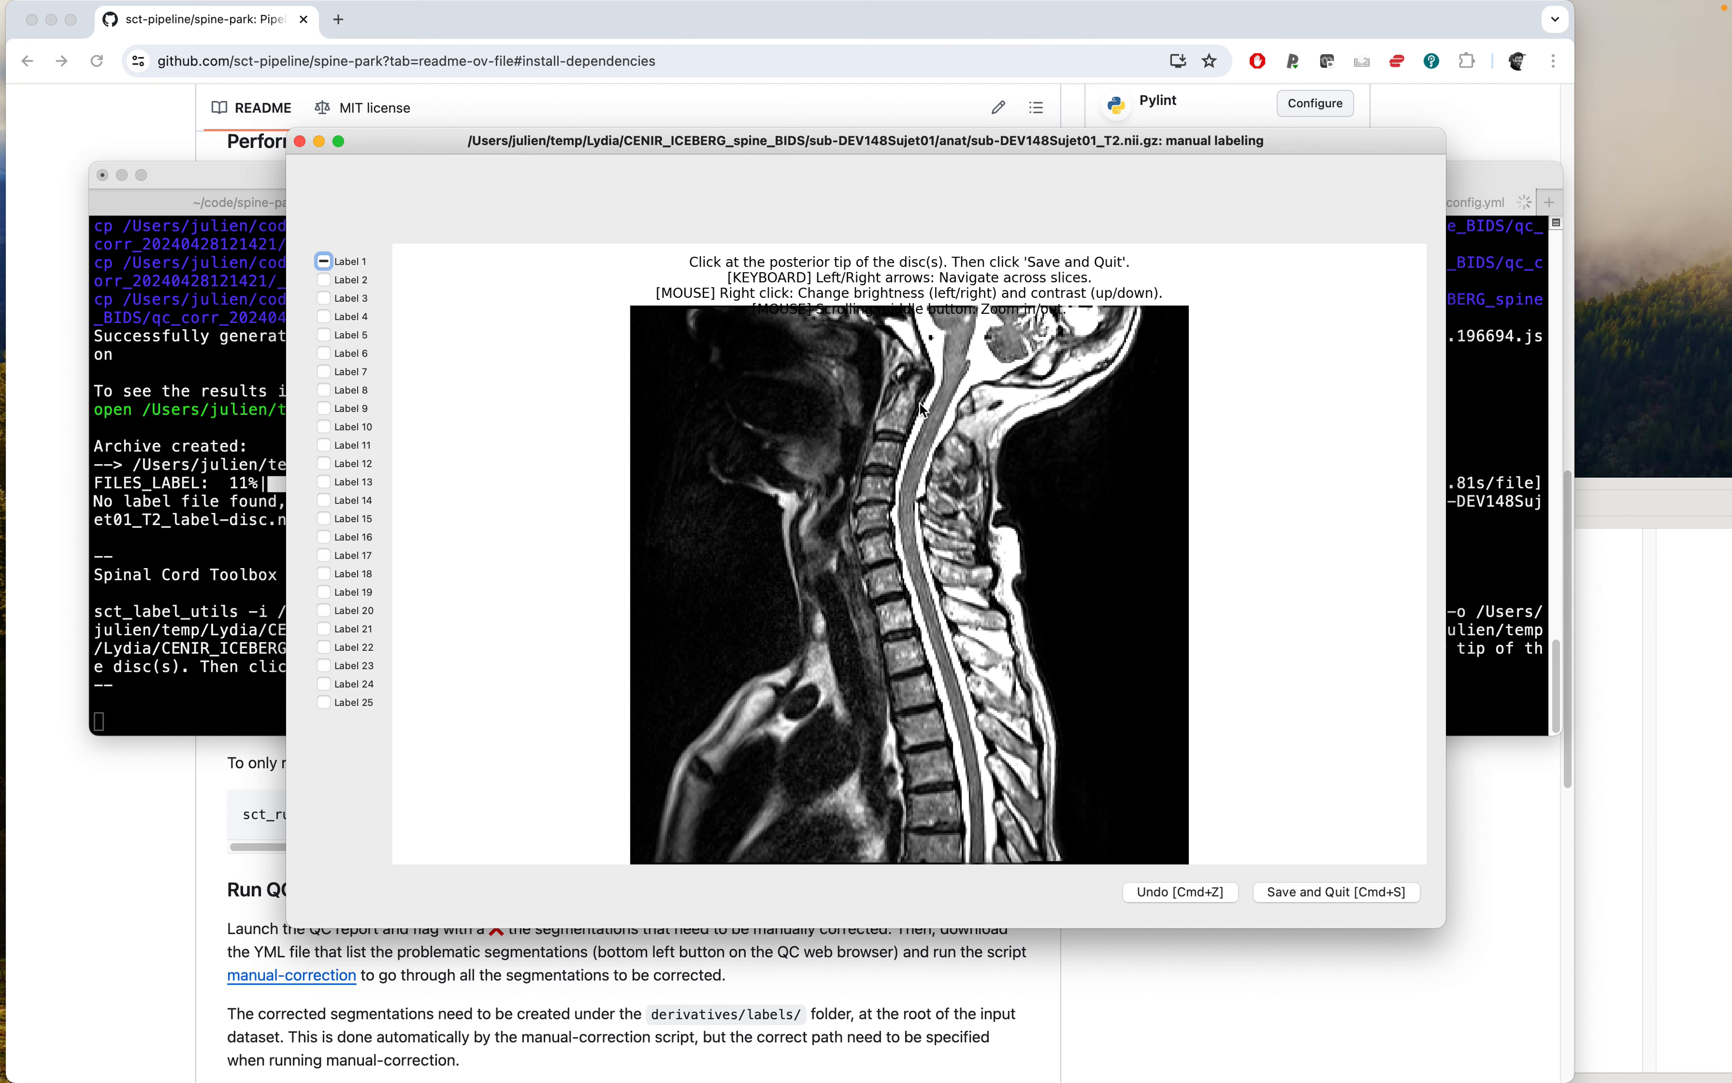
Move across slices of the sub-DEV148Sujet01 image and mark the posterior tips of the upper ten intervertebral discs.
{"action": "key", "text": "Right"}
{"action": "key", "text": "Right"}
{"action": "key", "text": "Right"}
{"action": "left_click", "coordinate": [920, 370]}
{"action": "key", "text": "Right"}
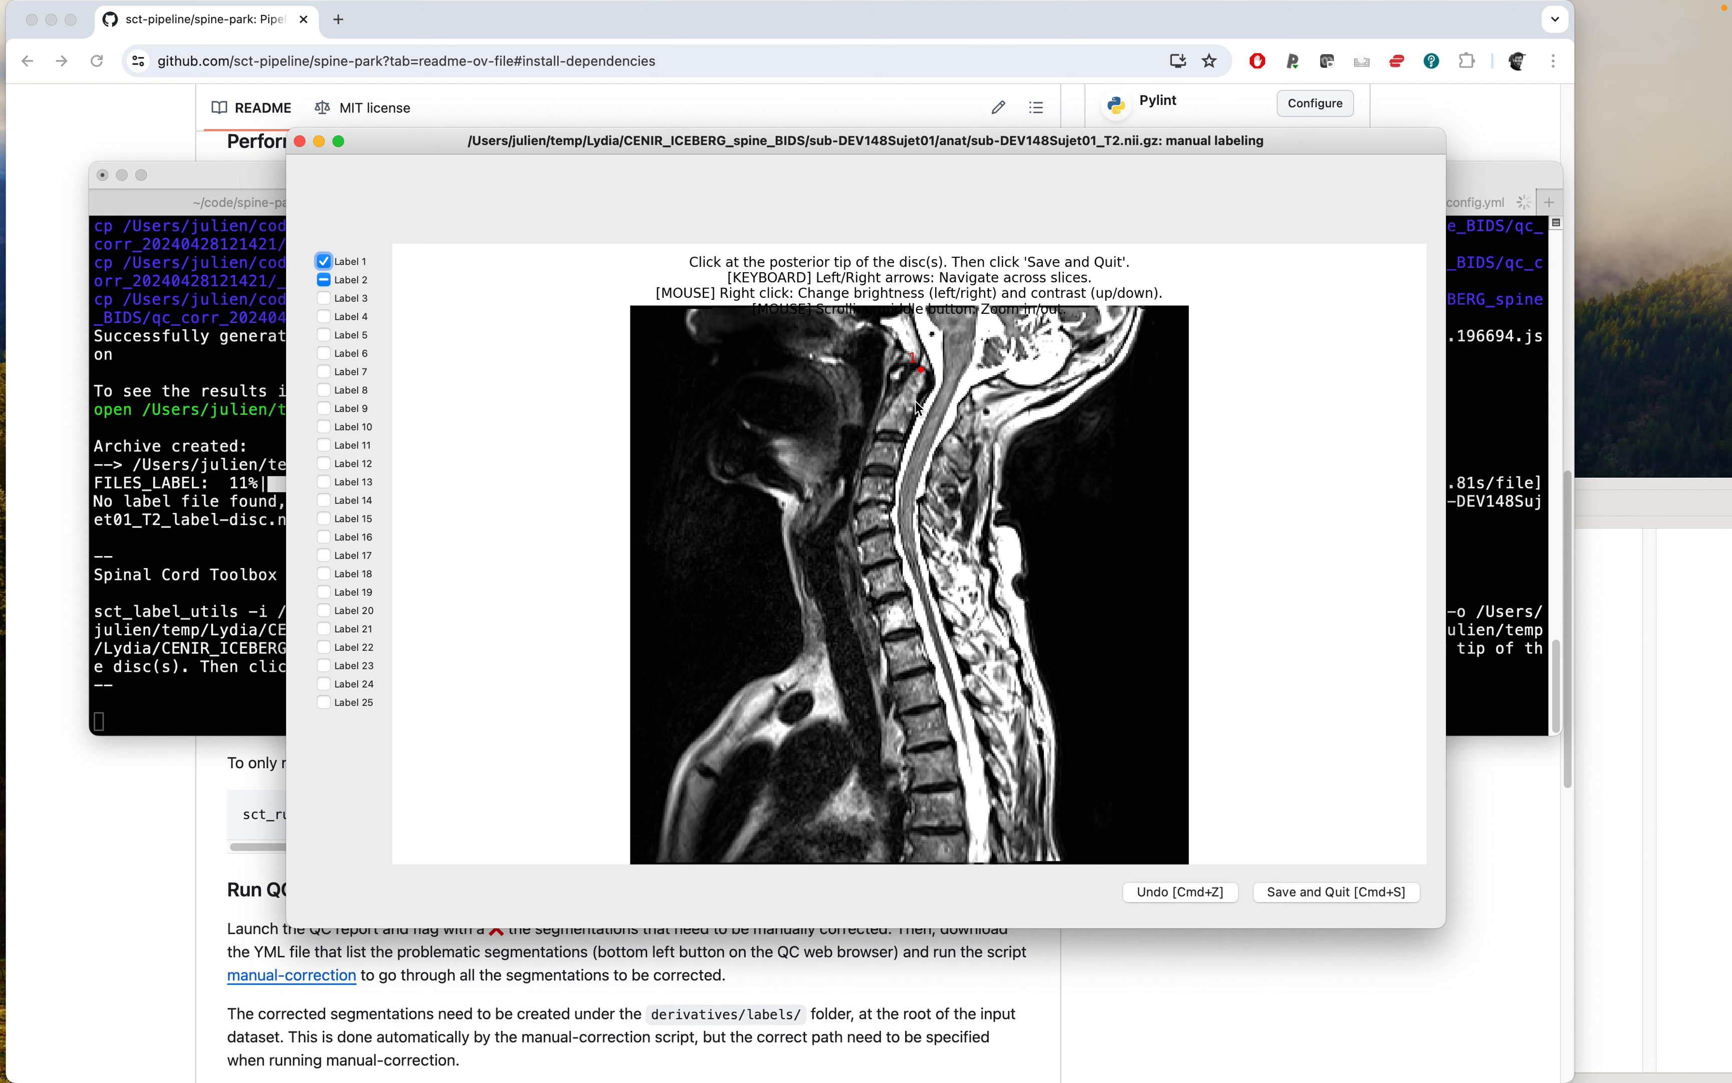
{"action": "left_click", "coordinate": [917, 409]}
{"action": "left_click", "coordinate": [907, 439]}
{"action": "left_click", "coordinate": [897, 474]}
{"action": "left_click", "coordinate": [893, 502]}
{"action": "left_click", "coordinate": [891, 530]}
{"action": "left_click", "coordinate": [900, 560]}
{"action": "left_click", "coordinate": [909, 591]}
{"action": "left_click", "coordinate": [920, 628]}
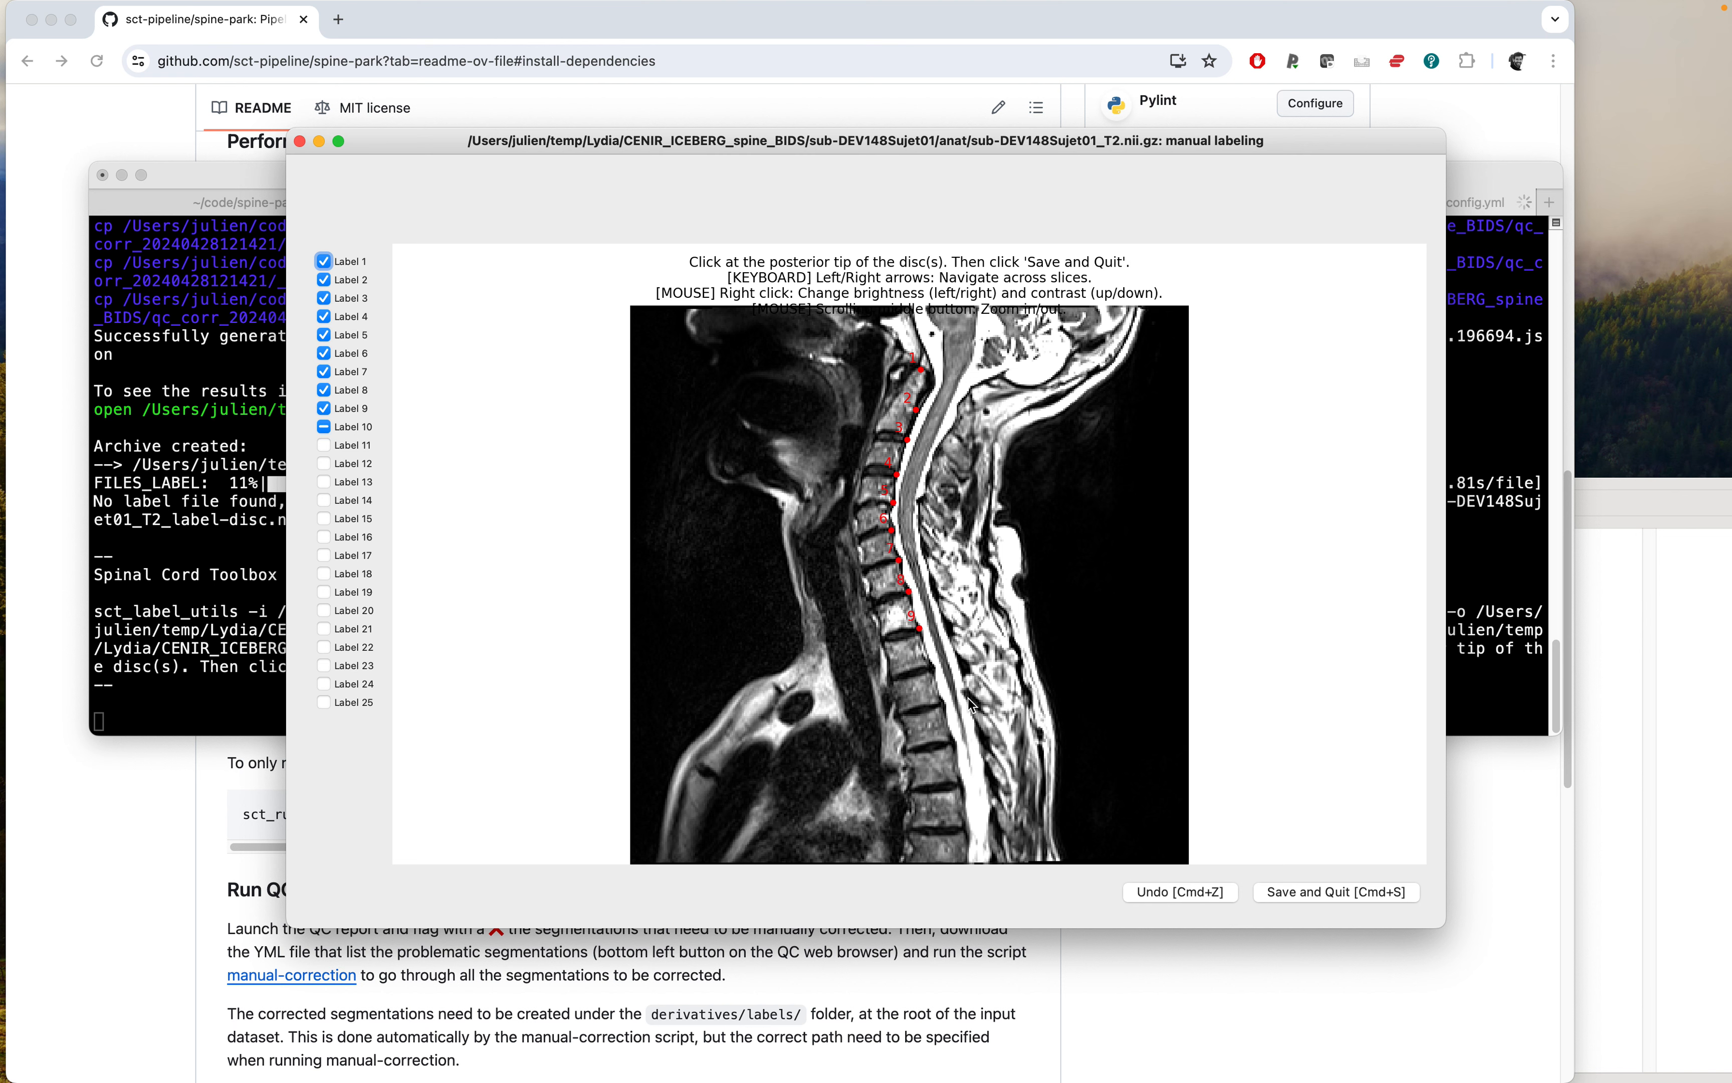
{"action": "left_click", "coordinate": [930, 672]}
Shift slices, mark the remaining lower disc tips down to label 13, then save and quit.
{"action": "key", "text": "Right"}
{"action": "key", "text": "Right"}
{"action": "key", "text": "Right"}
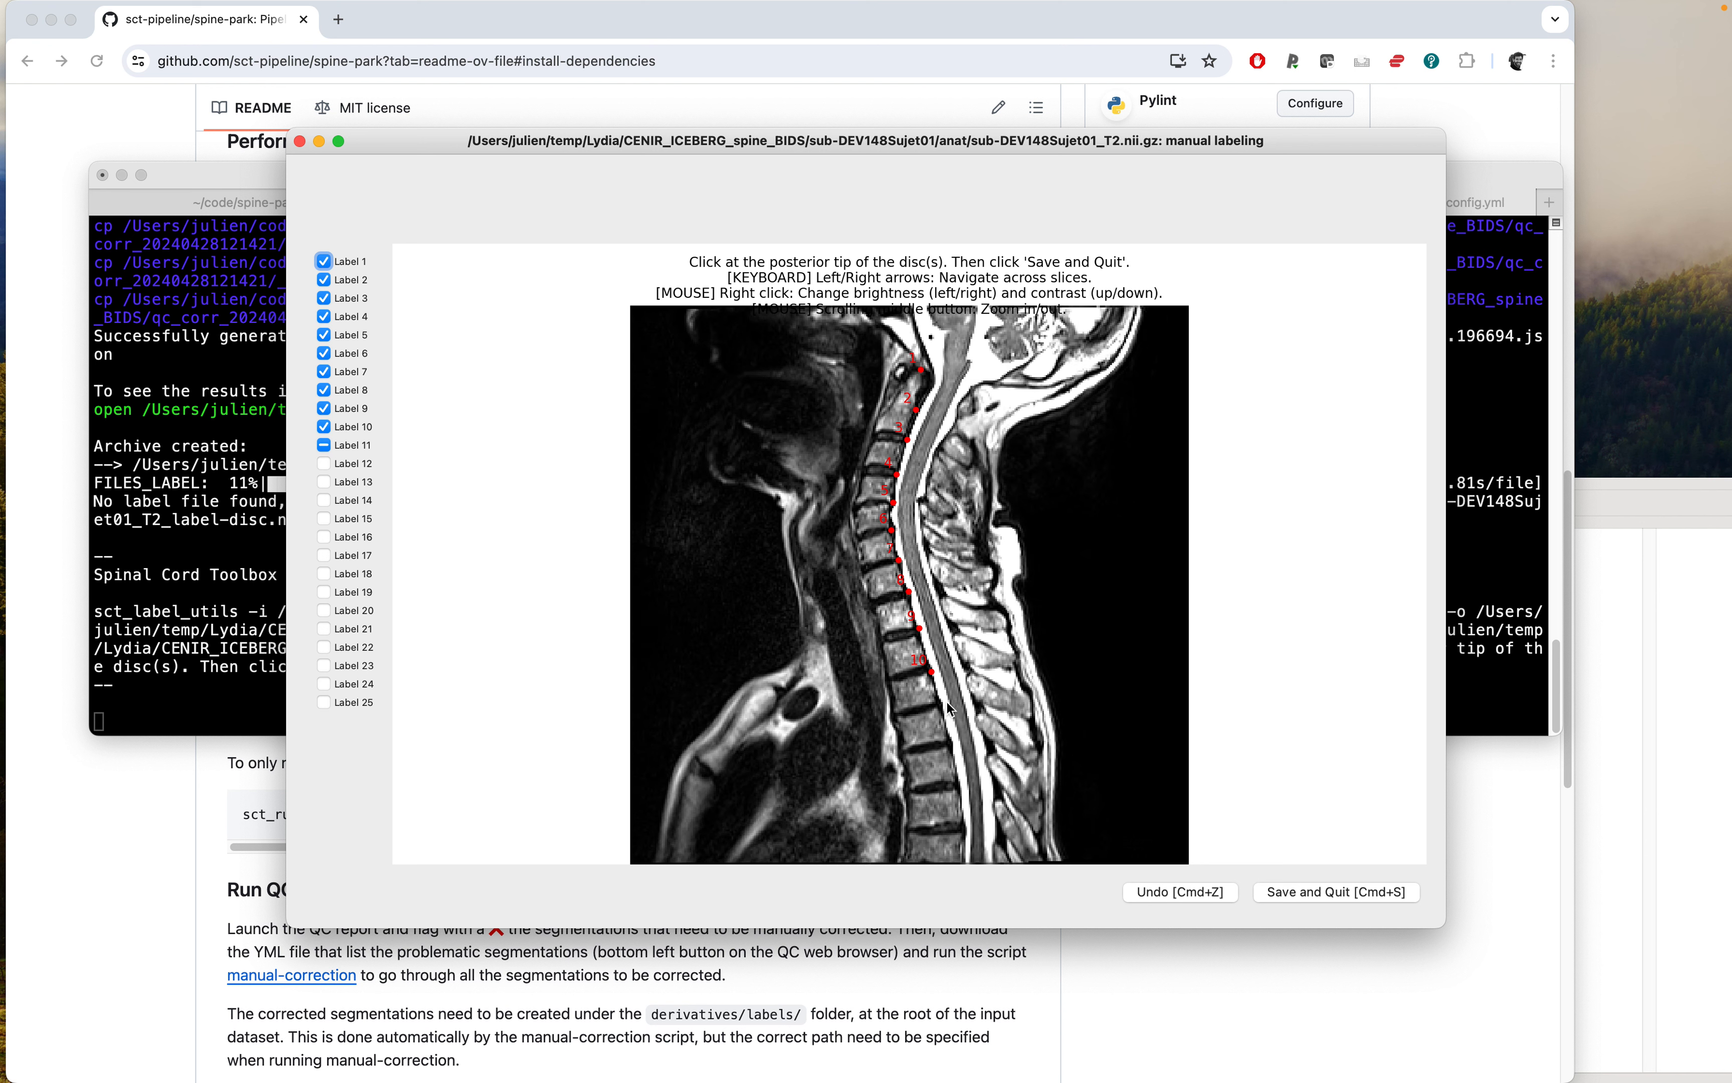
{"action": "left_click", "coordinate": [940, 705]}
{"action": "left_click", "coordinate": [948, 746]}
{"action": "key", "text": "Right"}
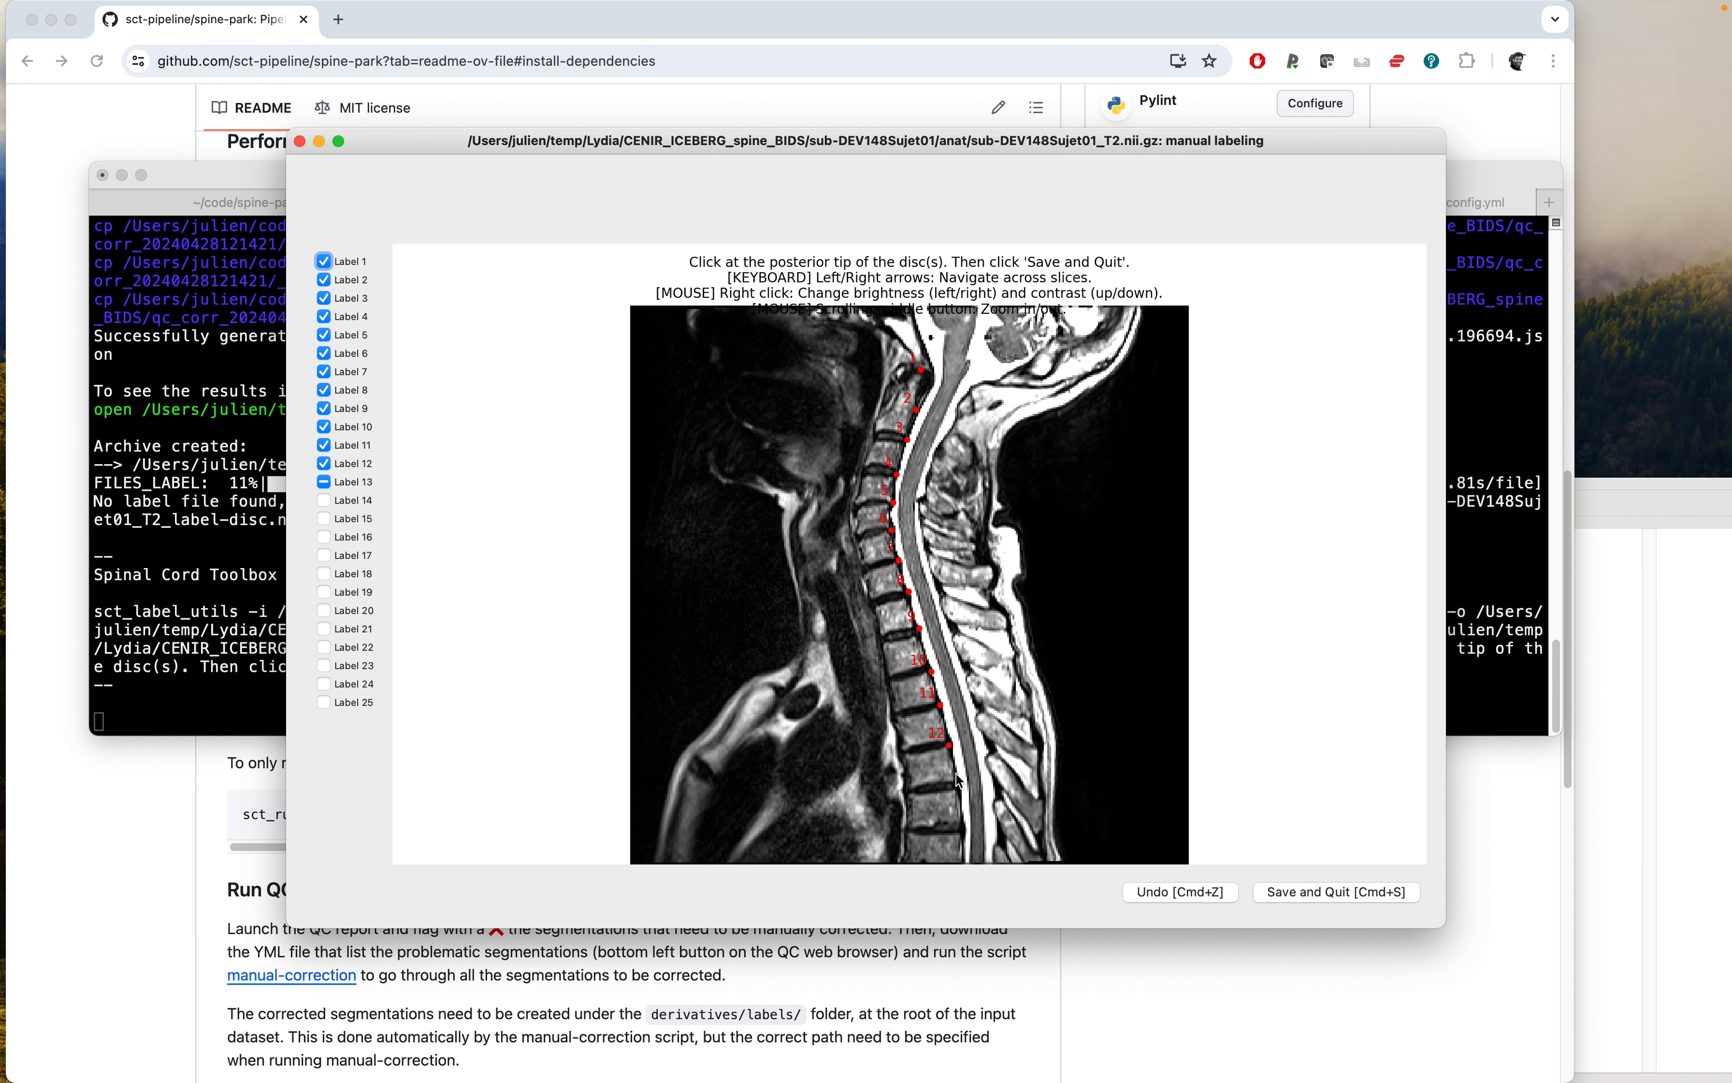
{"action": "left_click", "coordinate": [956, 786]}
{"action": "left_click", "coordinate": [1296, 892]}
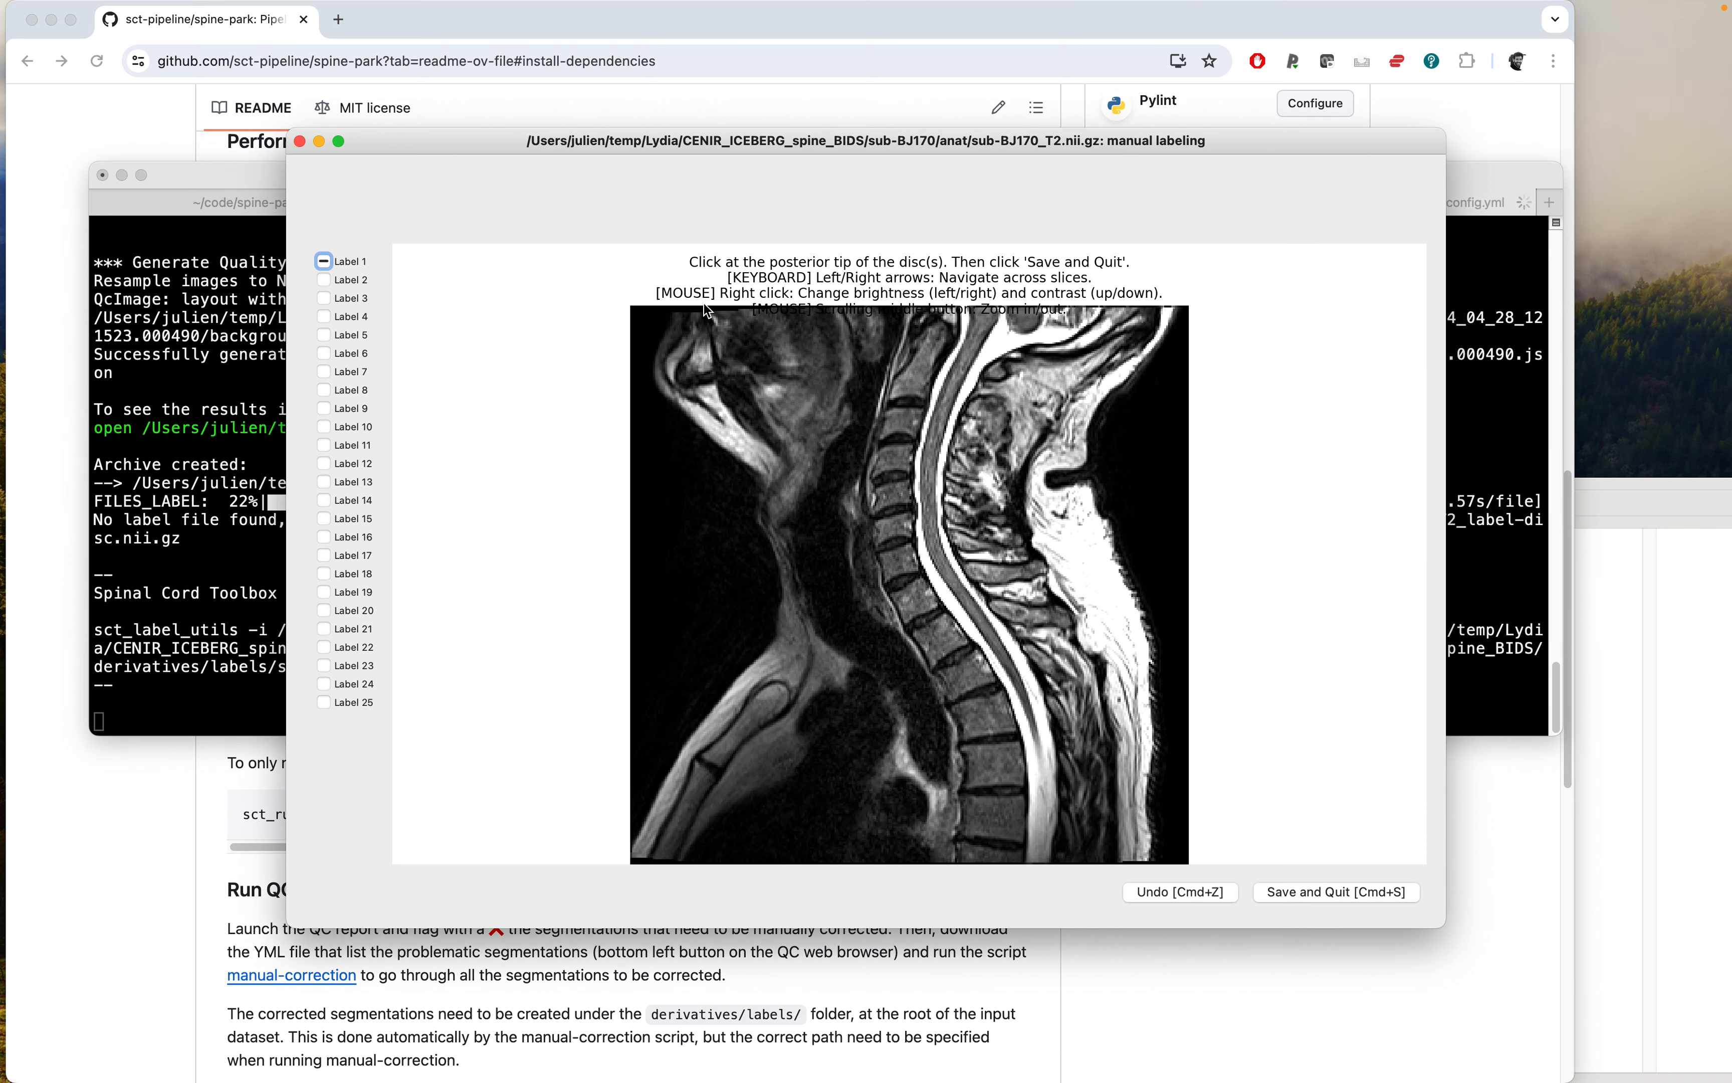
Interrupt the manual-correction script from the terminal with a keyboard interrupt.
{"action": "left_click_drag", "start_coordinate": [651, 140], "coordinate": [793, 130]}
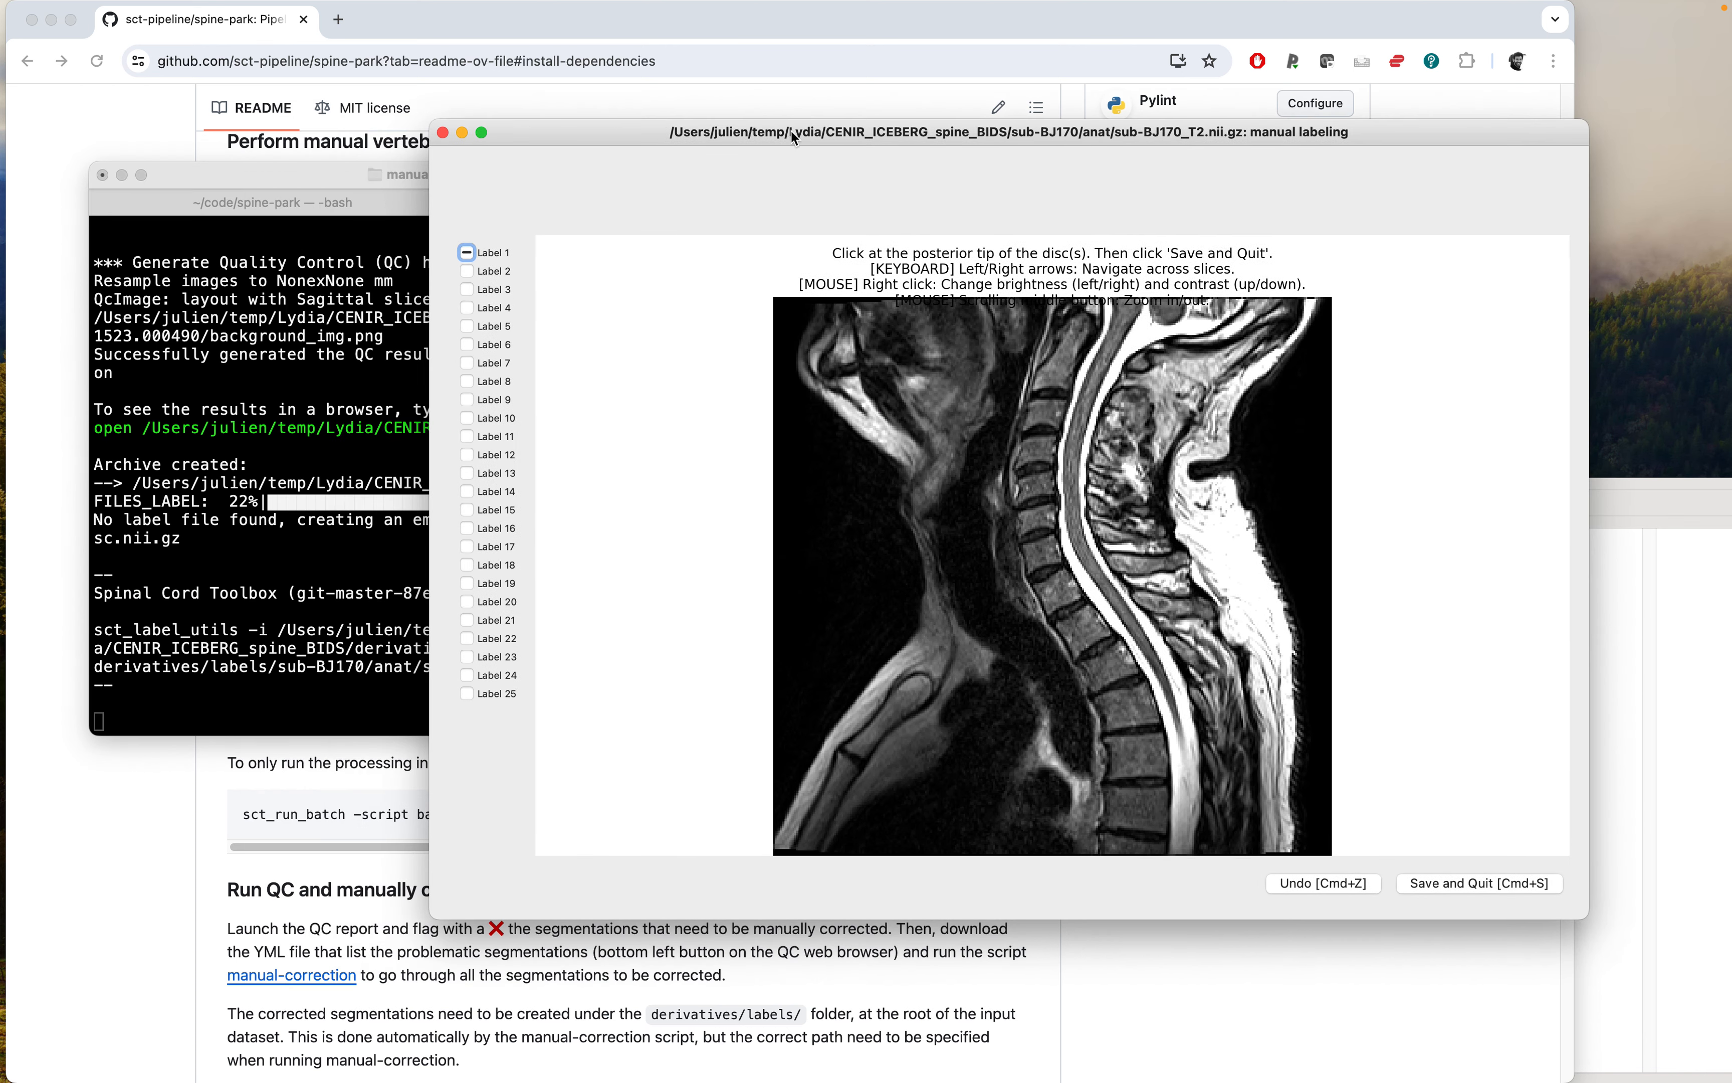
{"action": "left_click", "coordinate": [296, 170]}
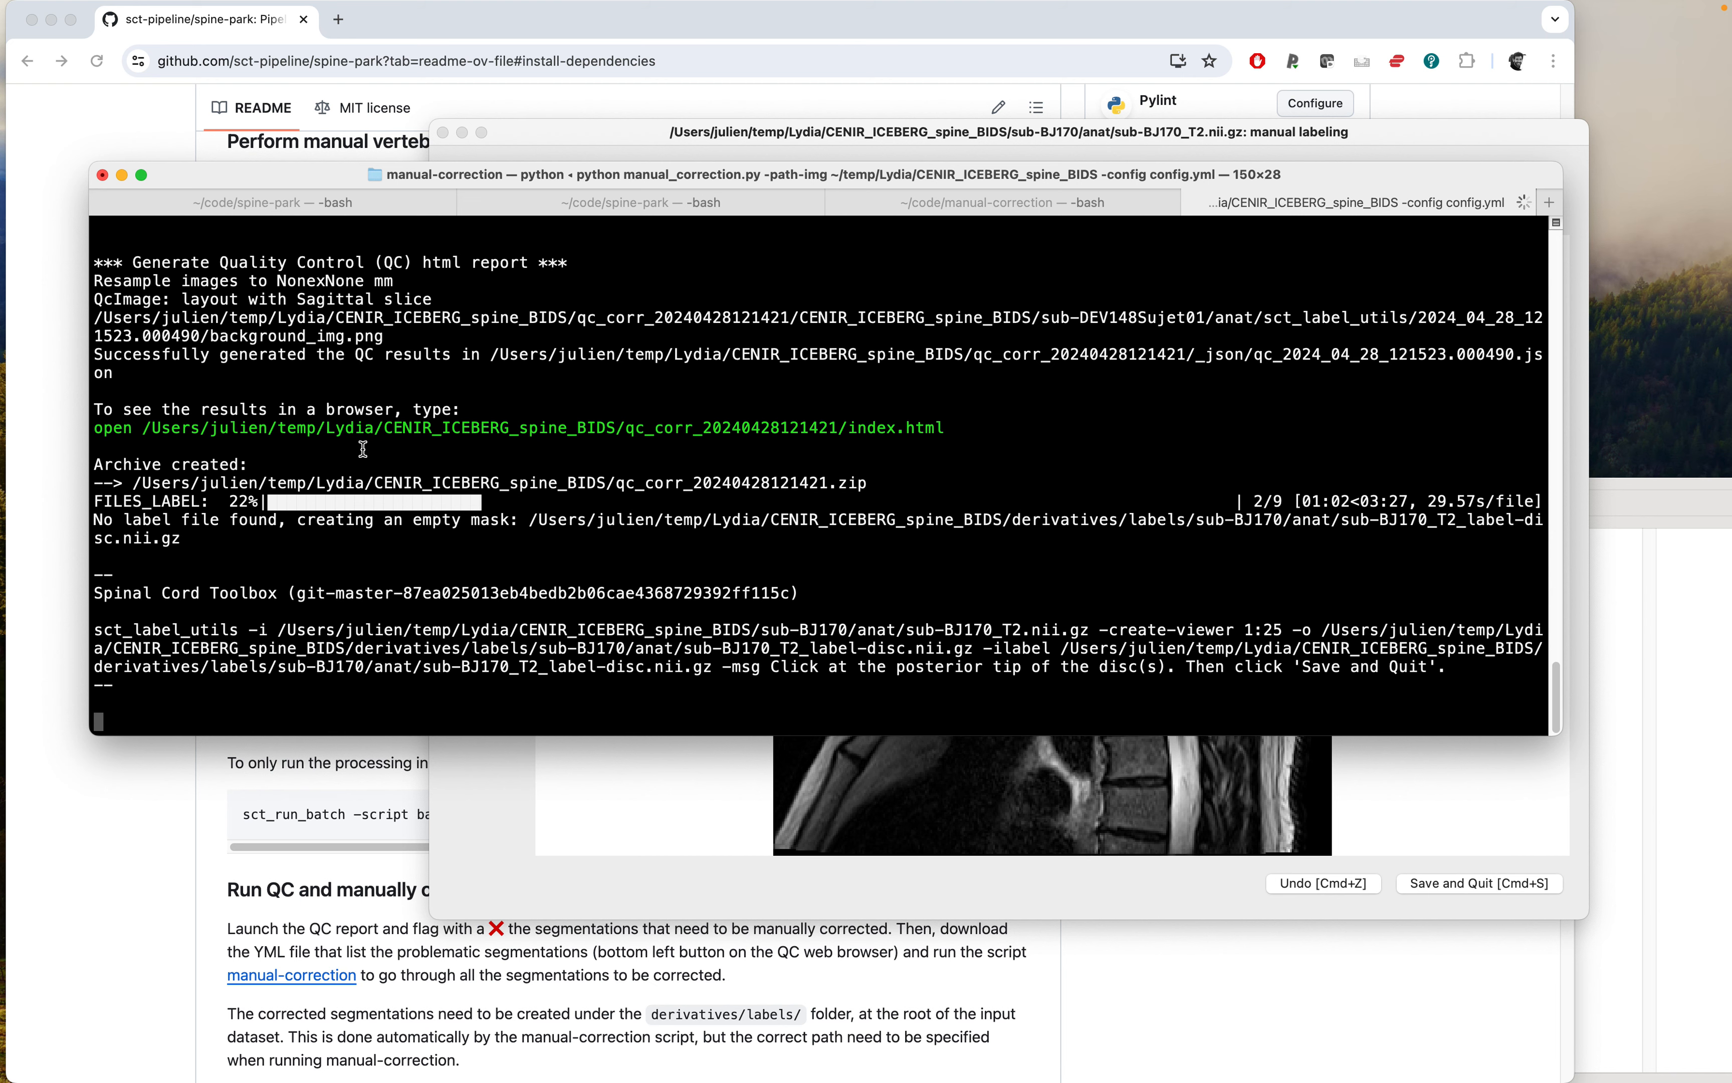
{"action": "key", "text": "ctrl+c"}
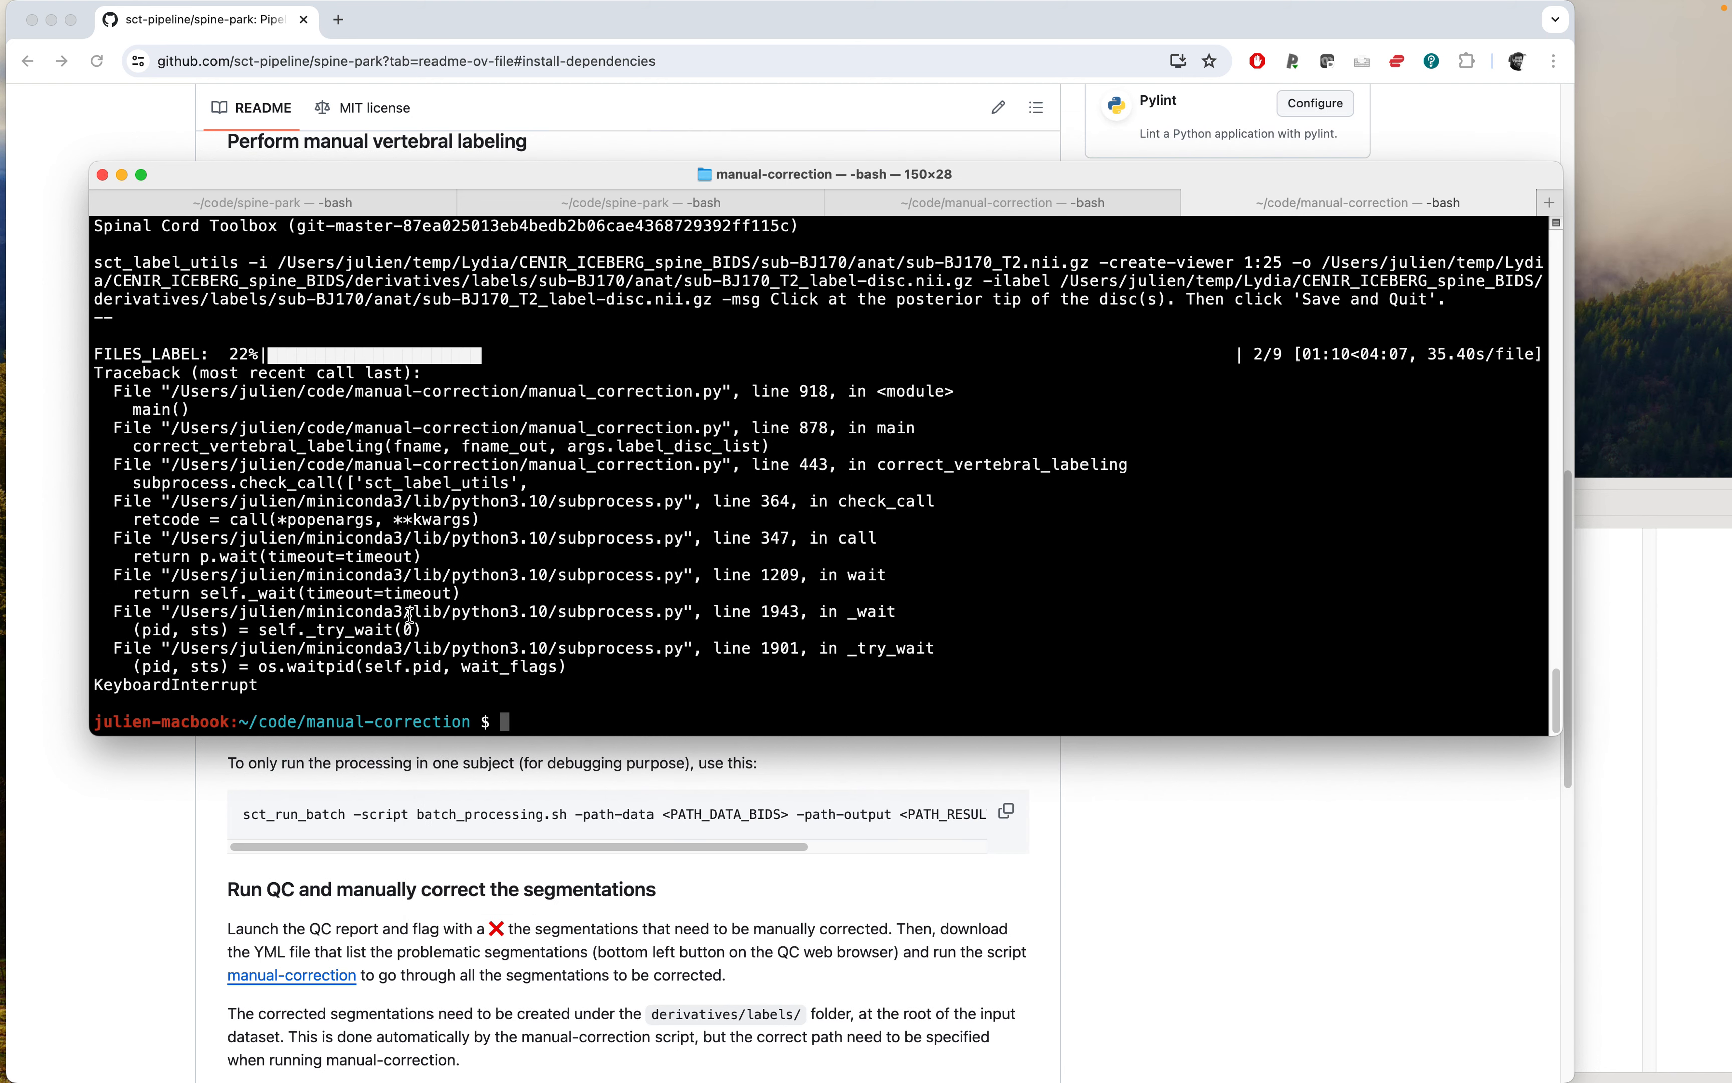
{"action": "key", "text": "Return"}
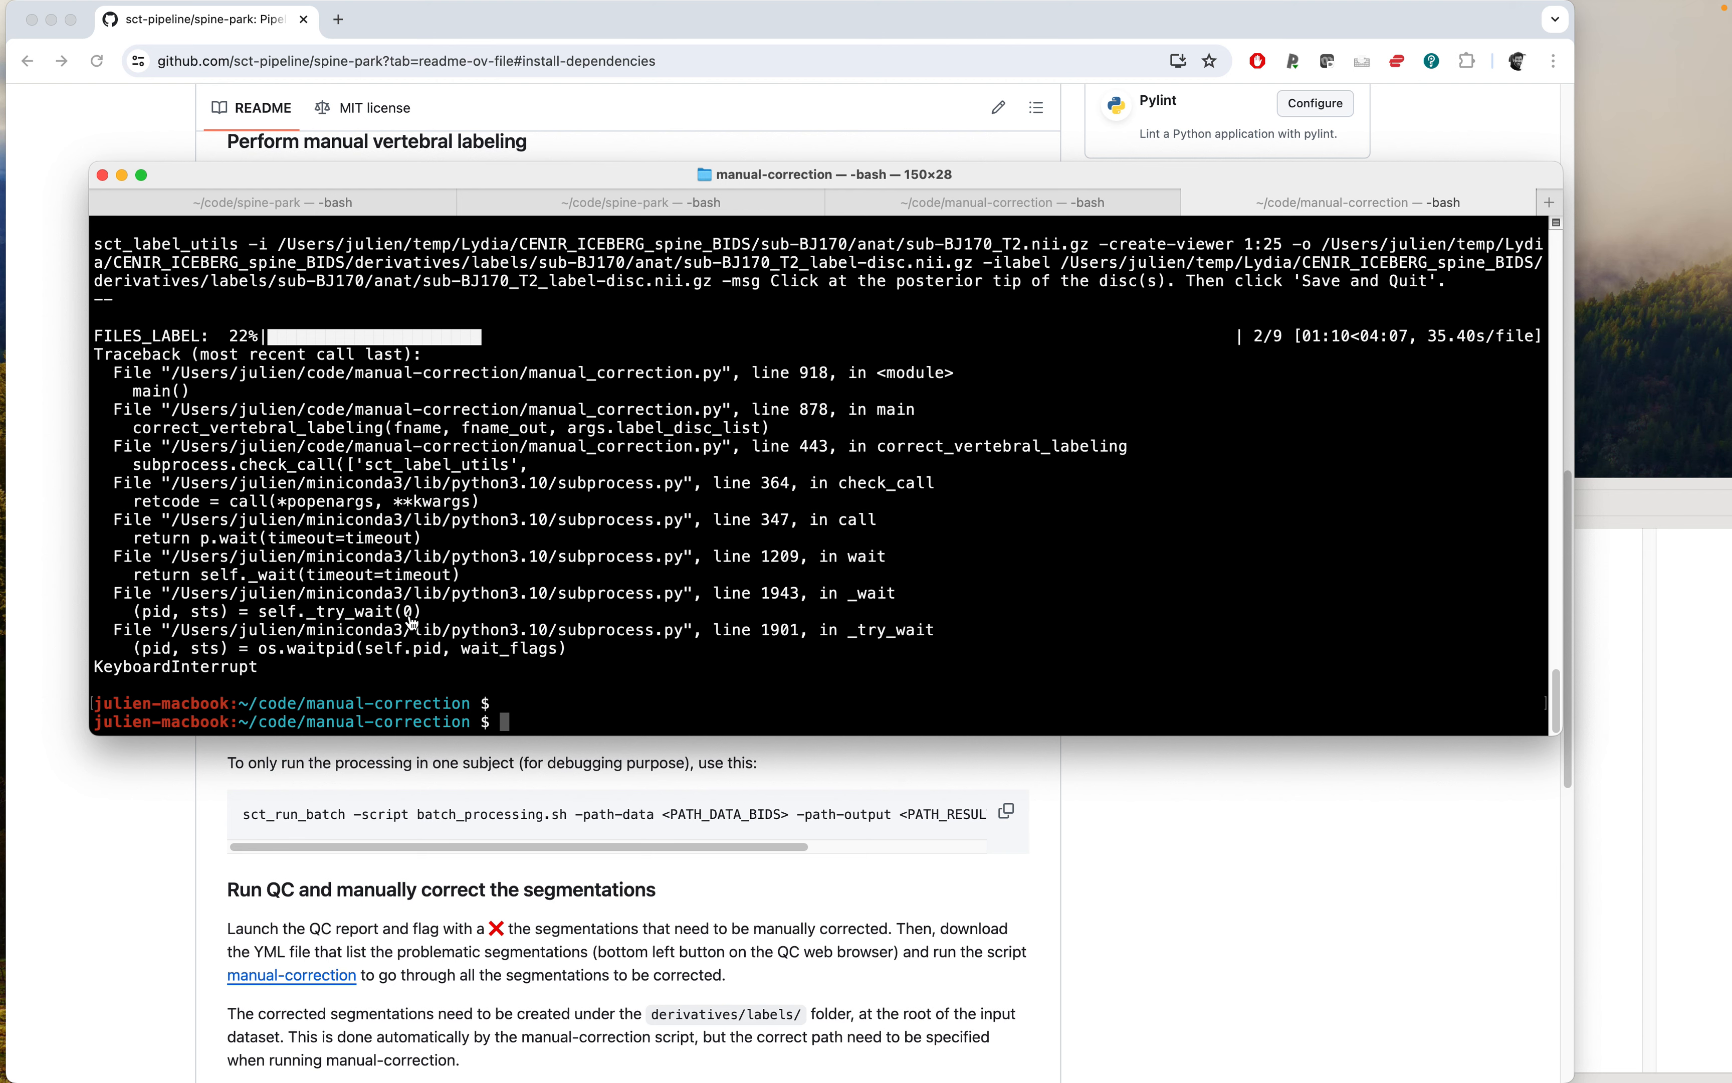
Inspect the disc label files created under derivatives/labels in Finder, previewing the sub-BJ170 and sub-DEV148Sujet01 files.
{"action": "key", "text": "super+Tab"}
{"action": "left_click_drag", "start_coordinate": [916, 480], "coordinate": [825, 382]}
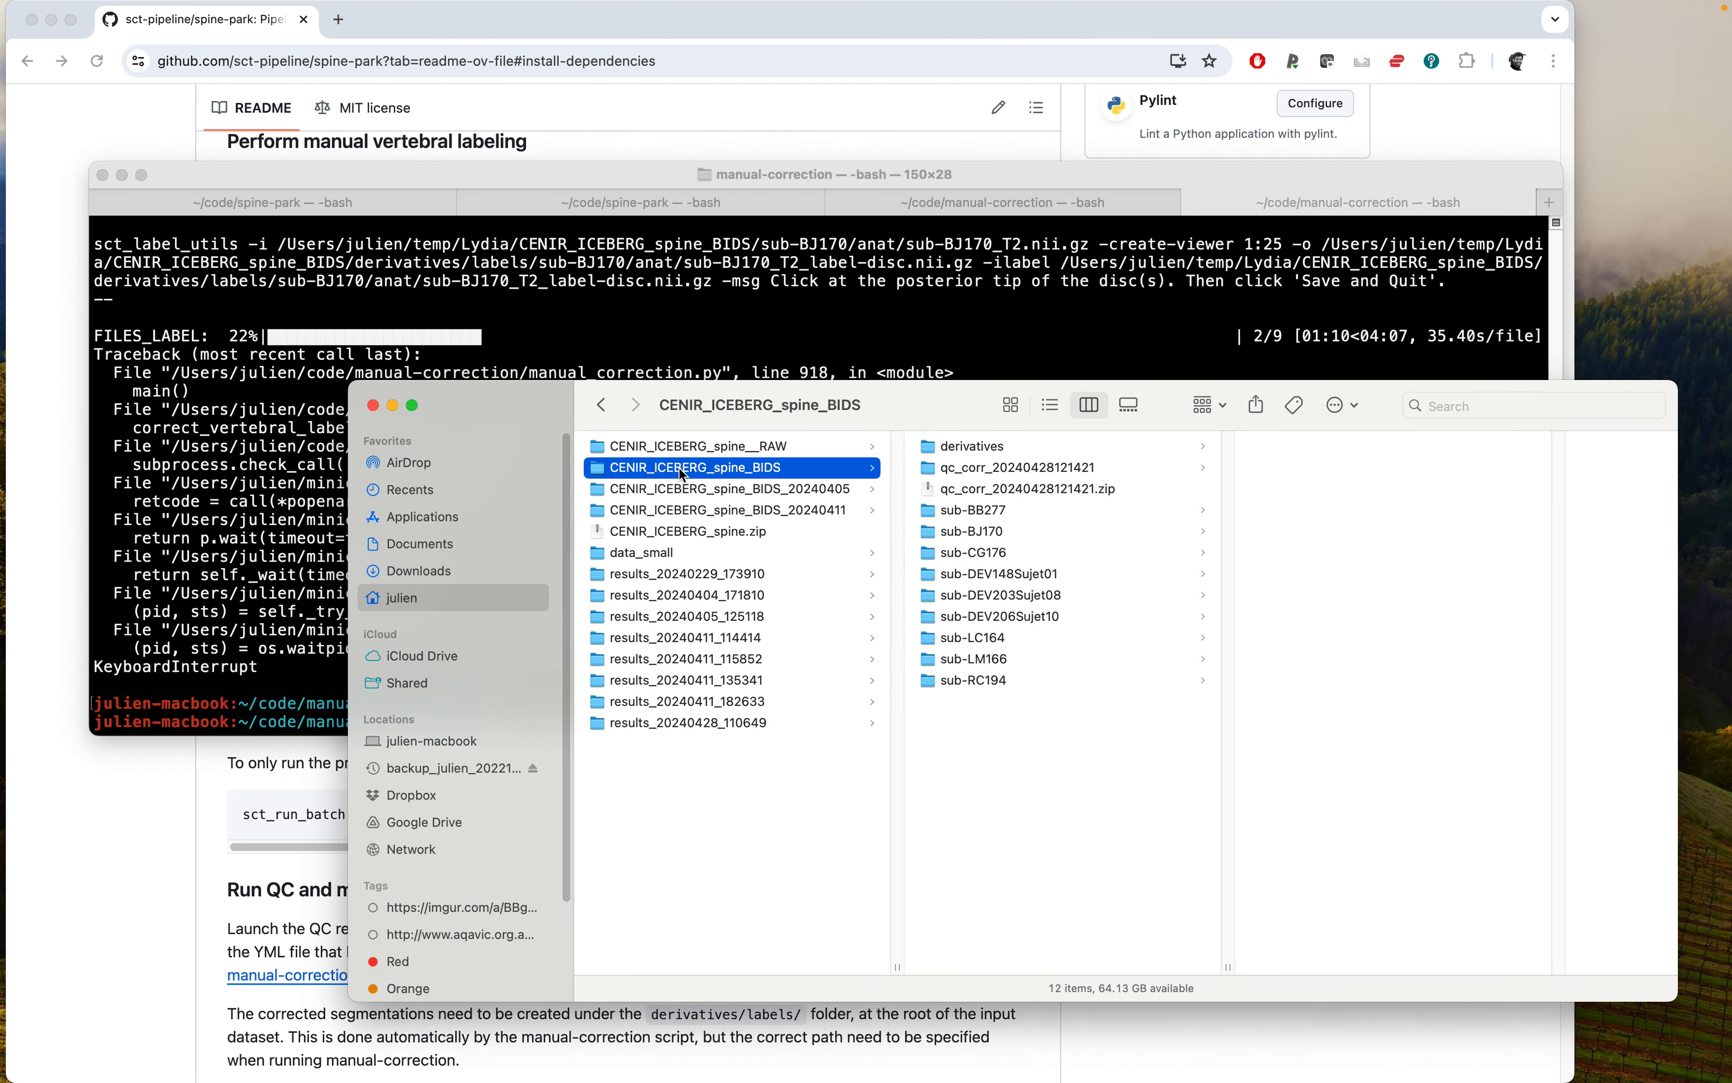
{"action": "left_click", "coordinate": [956, 449]}
{"action": "left_click", "coordinate": [1292, 448]}
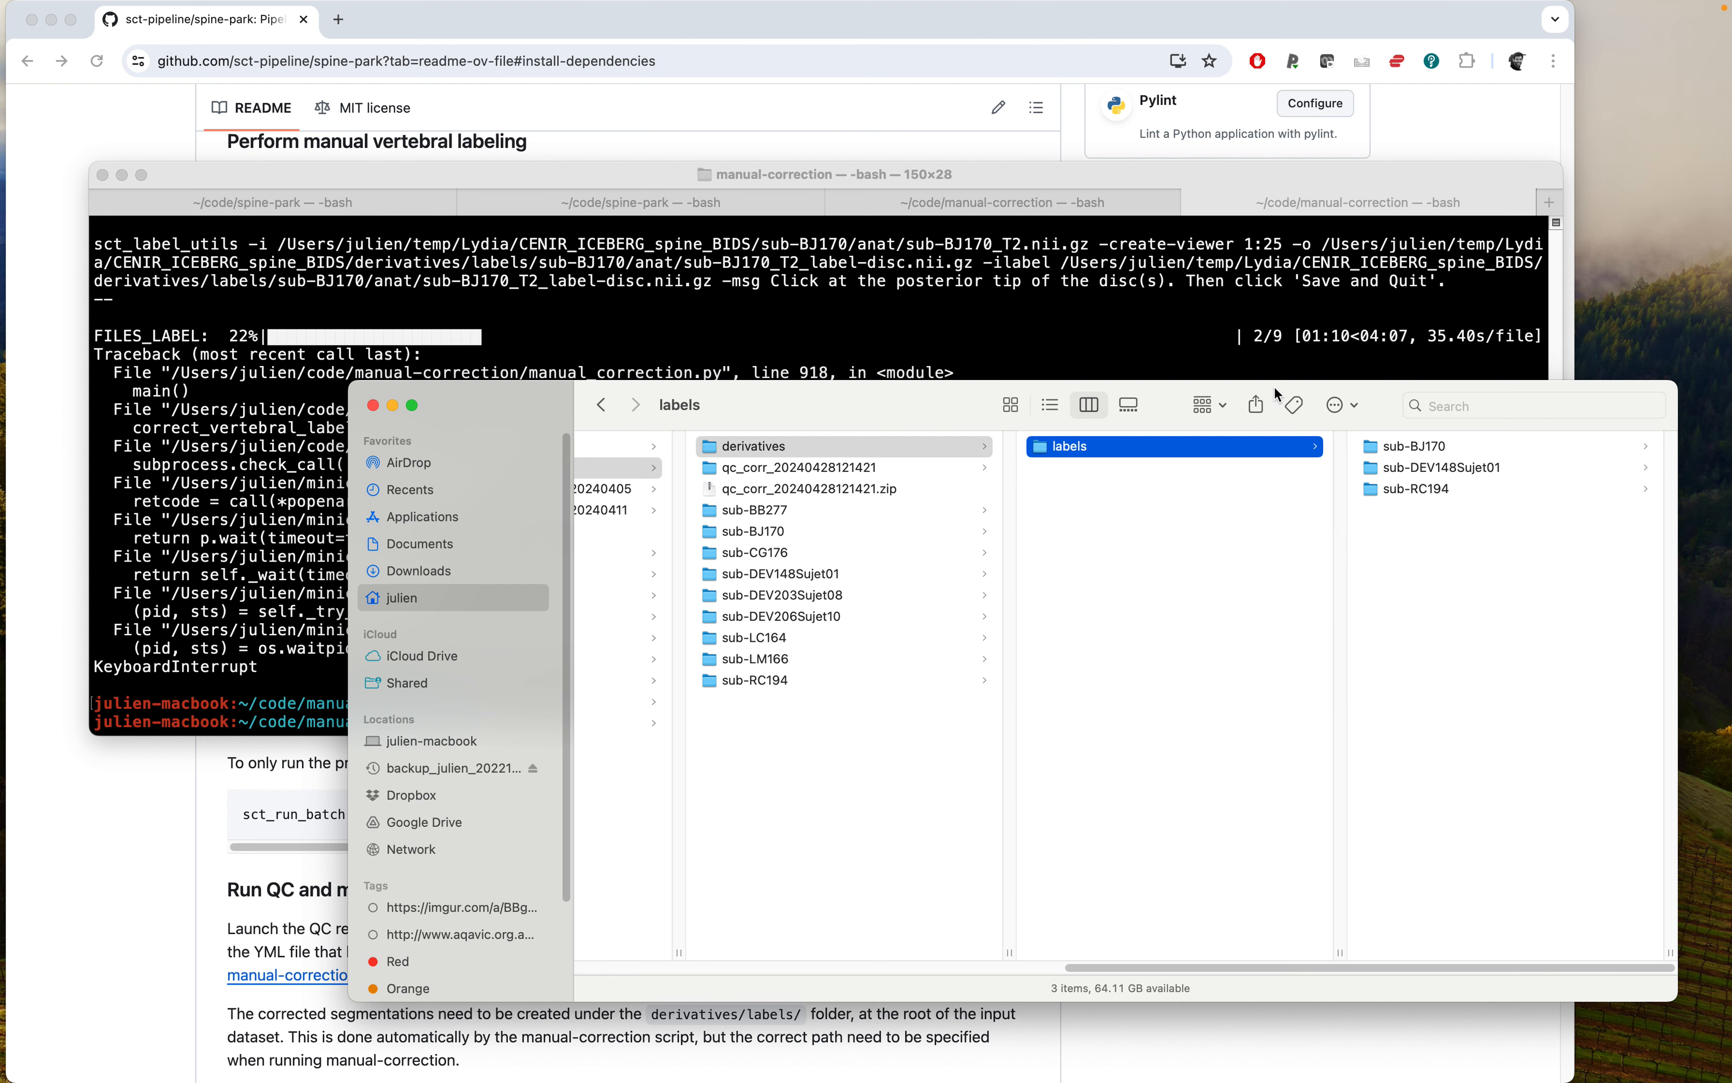
{"action": "left_click_drag", "start_coordinate": [1276, 394], "coordinate": [1069, 414]}
{"action": "left_click", "coordinate": [1206, 466]}
{"action": "left_click", "coordinate": [1194, 468]}
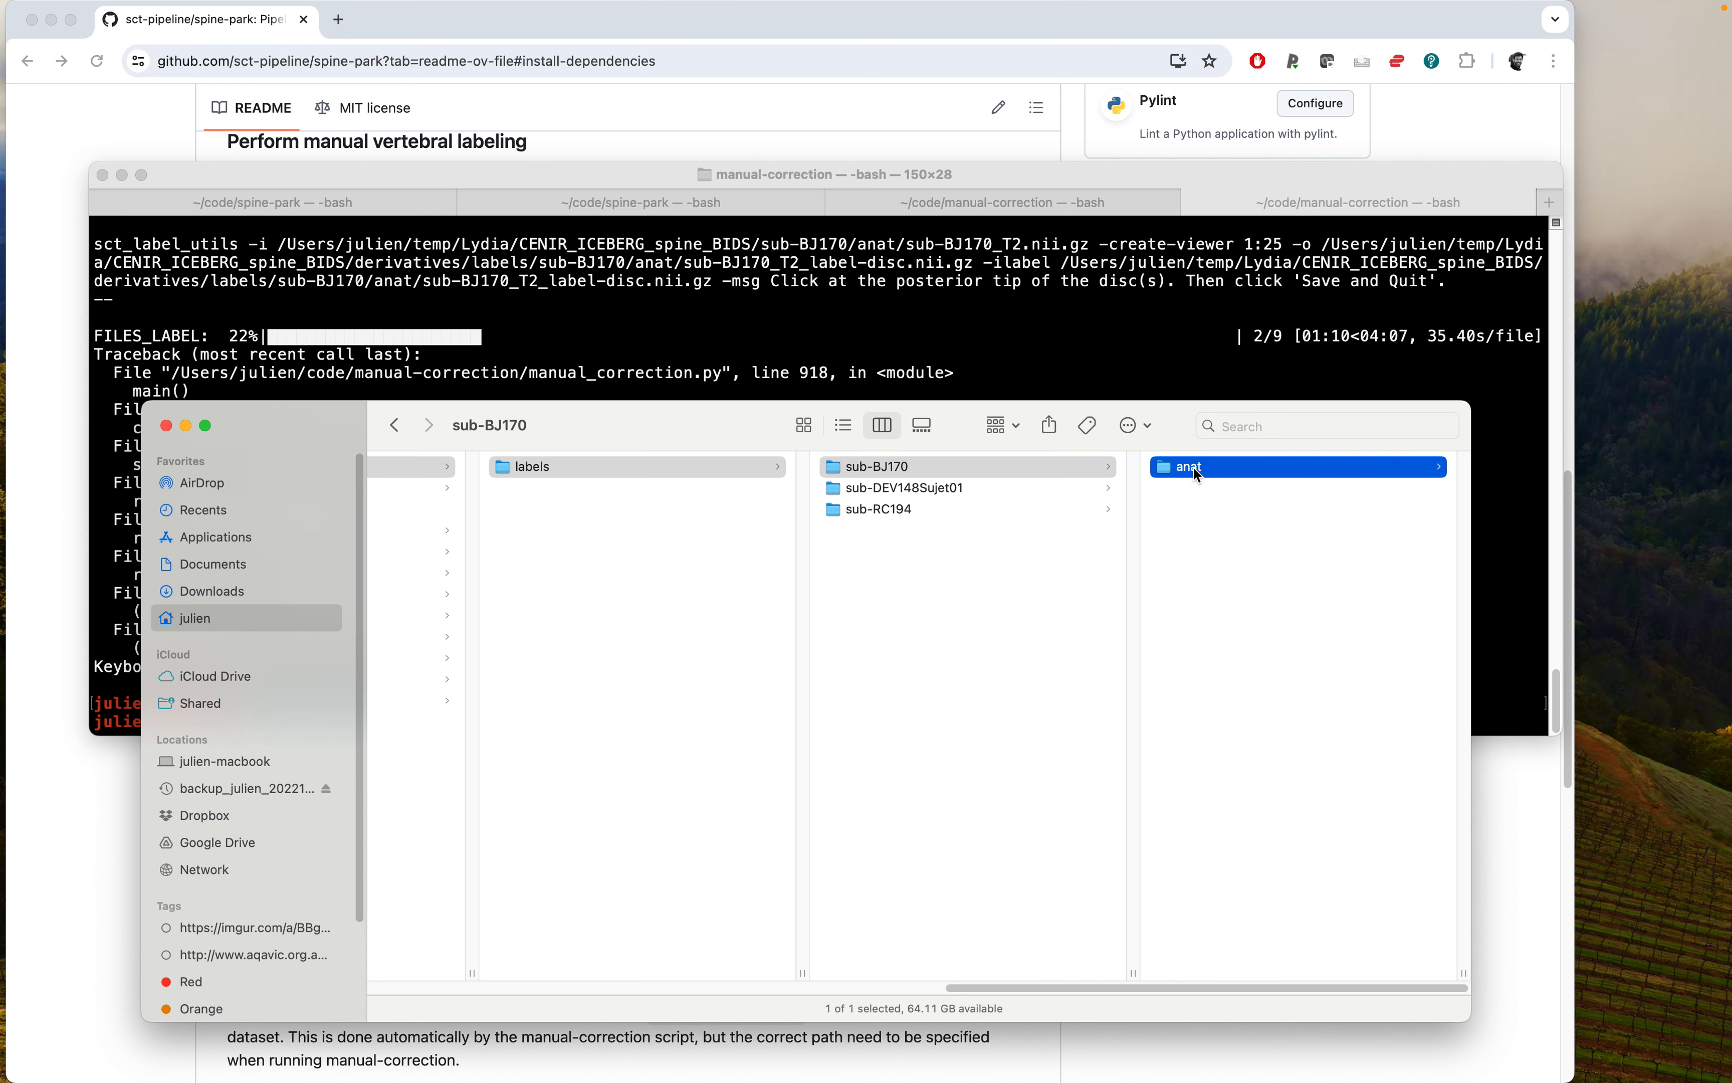
{"action": "left_click", "coordinate": [1194, 468]}
{"action": "key", "text": "space"}
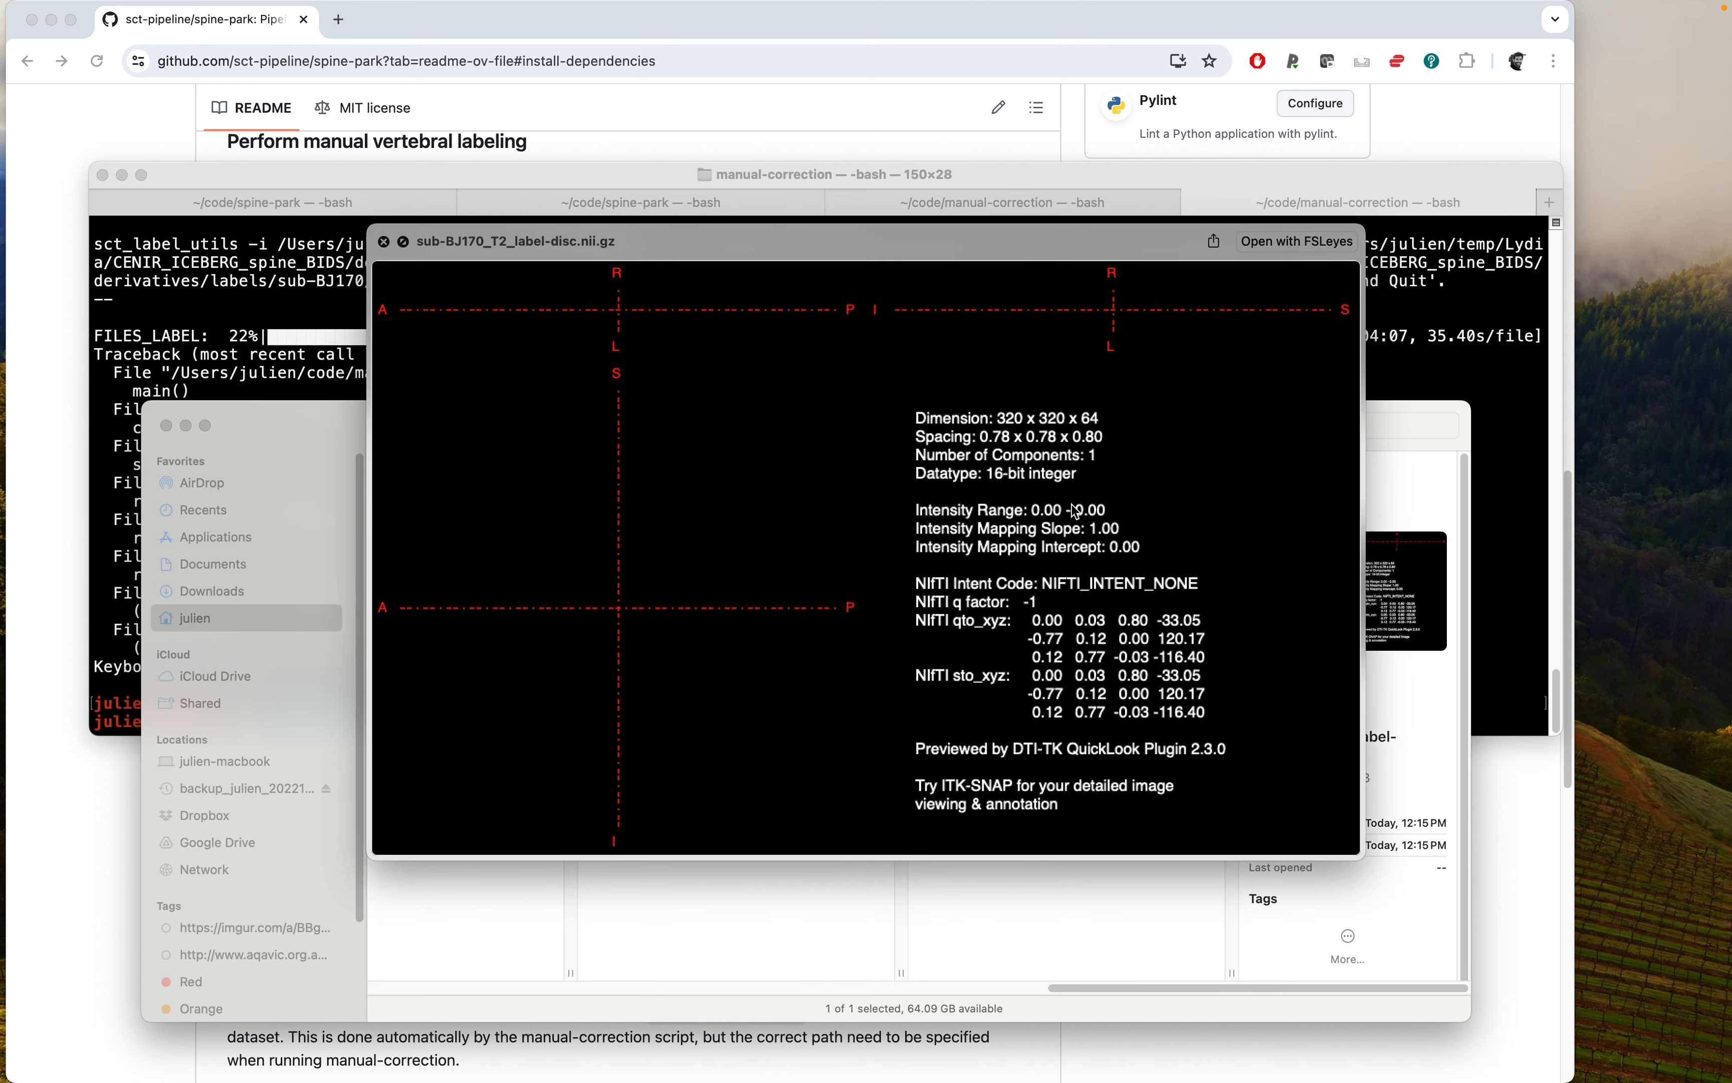
{"action": "key", "text": "space"}
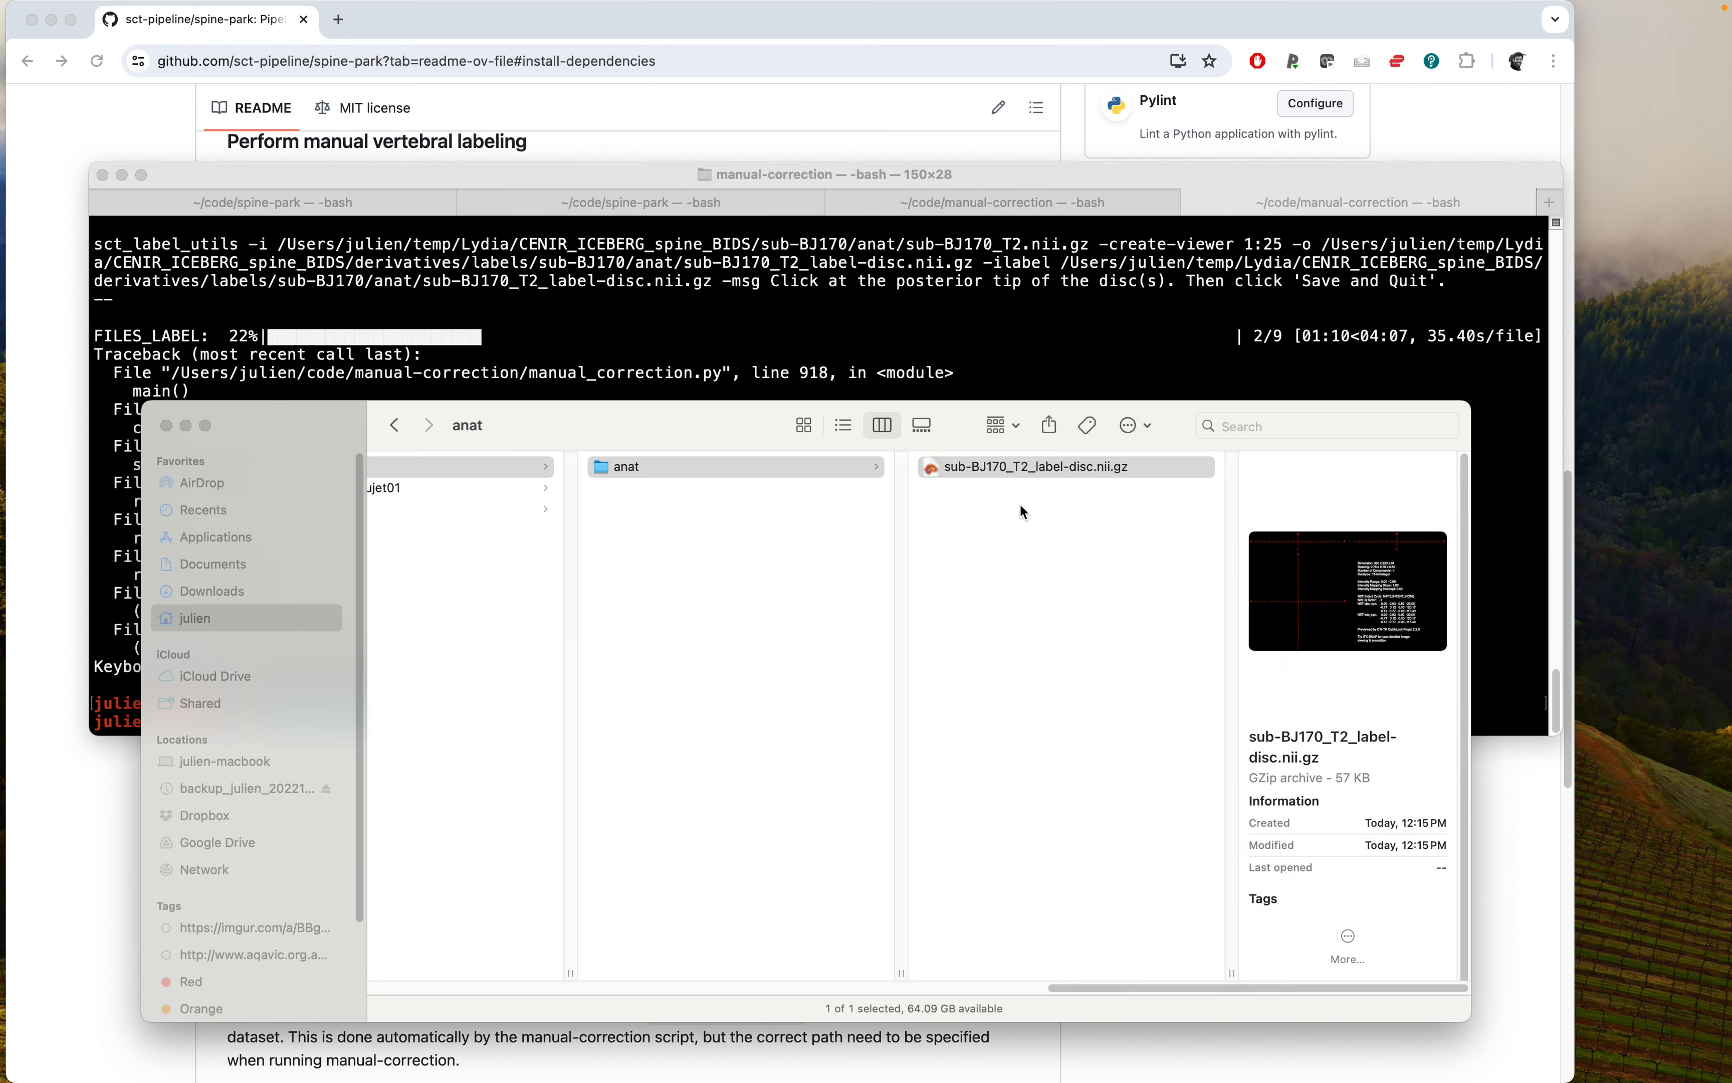
{"action": "key", "text": "Left"}
{"action": "key", "text": "Left"}
{"action": "key", "text": "Down"}
{"action": "key", "text": "Right"}
{"action": "key", "text": "Right"}
{"action": "key", "text": "Down"}
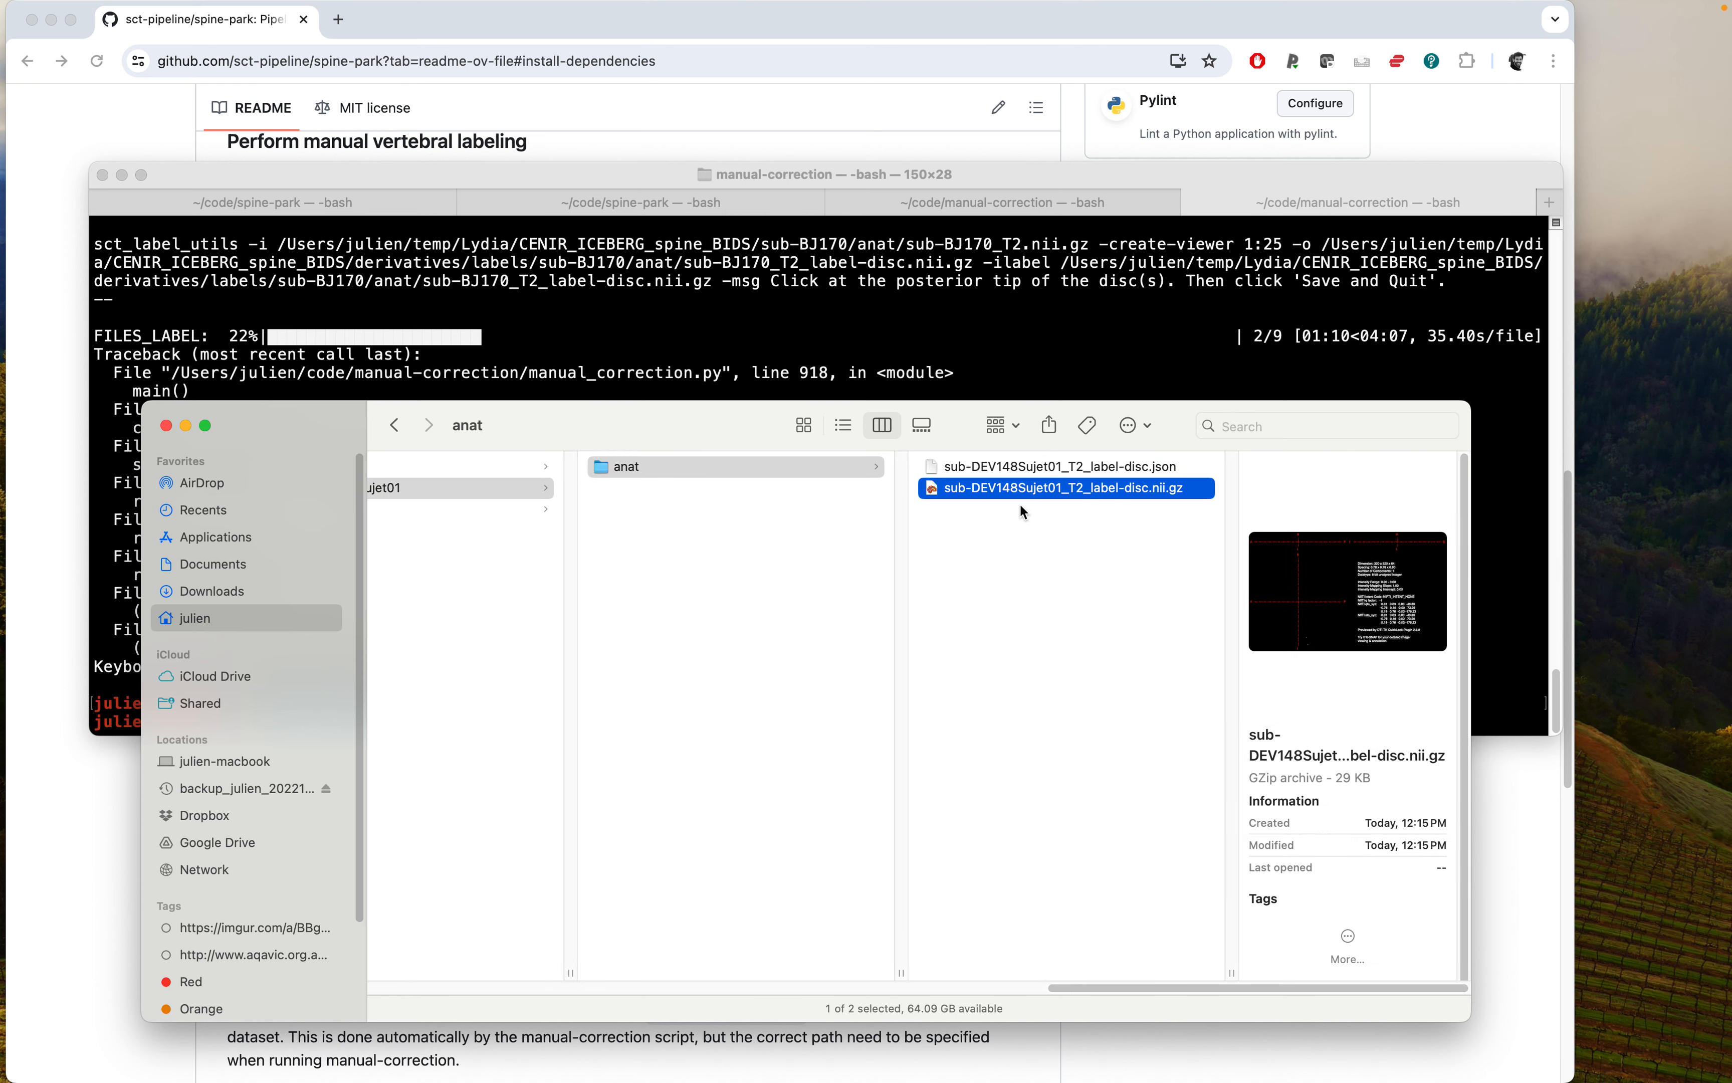
{"action": "key", "text": "space"}
{"action": "key", "text": "space"}
Open the qc_corr index.html QC report and review the disc labels of each listed subject.
{"action": "key", "text": "Left"}
{"action": "key", "text": "Left"}
{"action": "key", "text": "Left"}
{"action": "key", "text": "Left"}
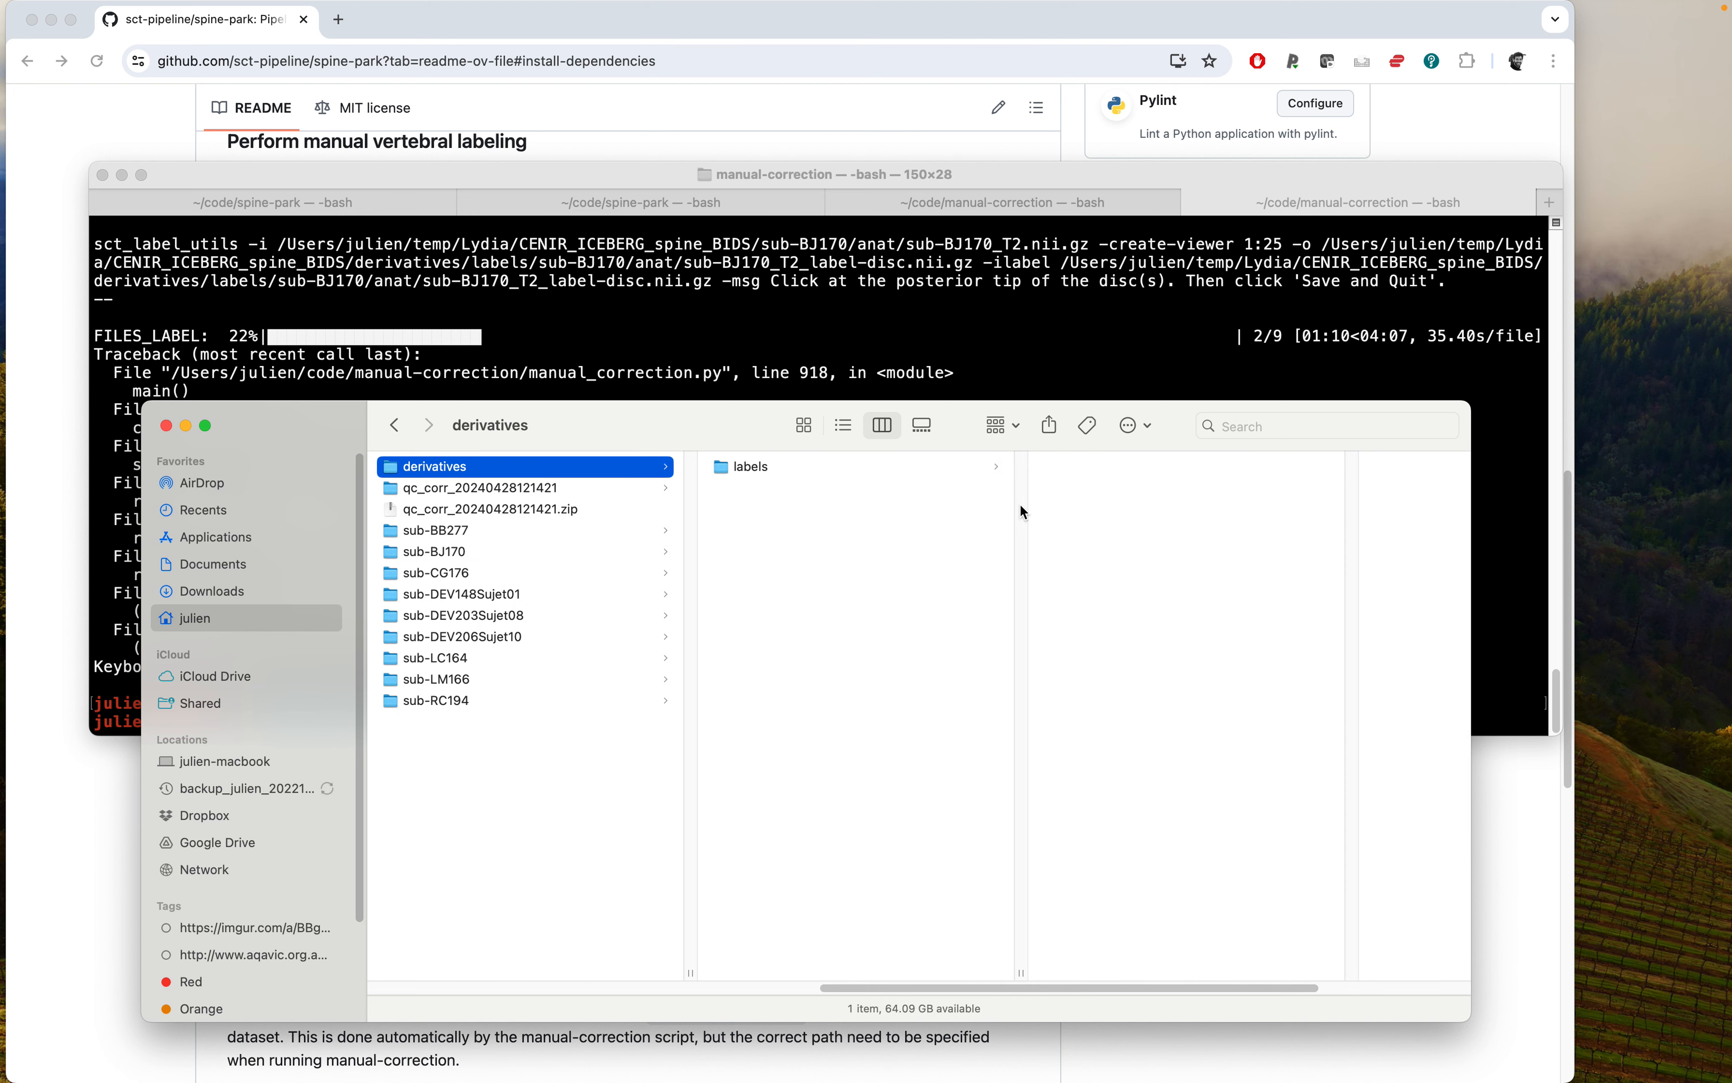
{"action": "key", "text": "Left"}
{"action": "key", "text": "Down"}
{"action": "key", "text": "Down"}
{"action": "key", "text": "Up"}
{"action": "key", "text": "Right"}
{"action": "key", "text": "Down"}
{"action": "key", "text": "Down"}
{"action": "key", "text": "Down"}
{"action": "key", "text": "Down"}
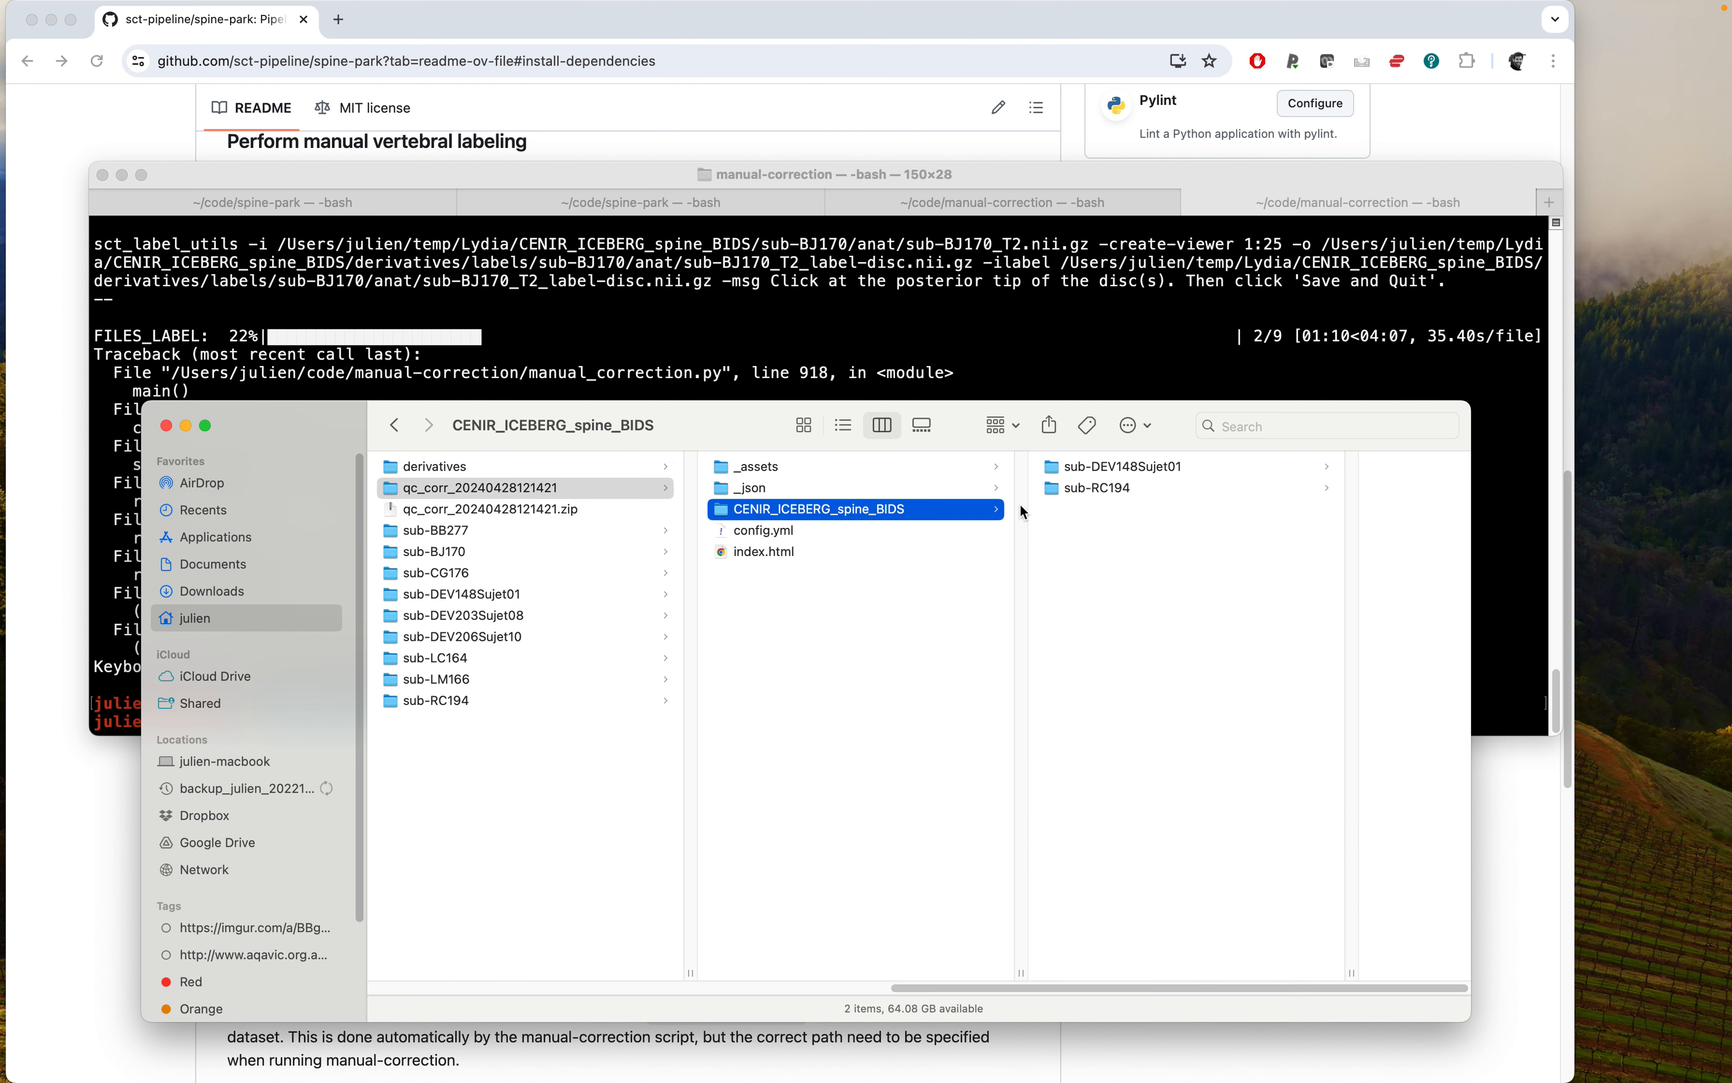
{"action": "key", "text": "super+o"}
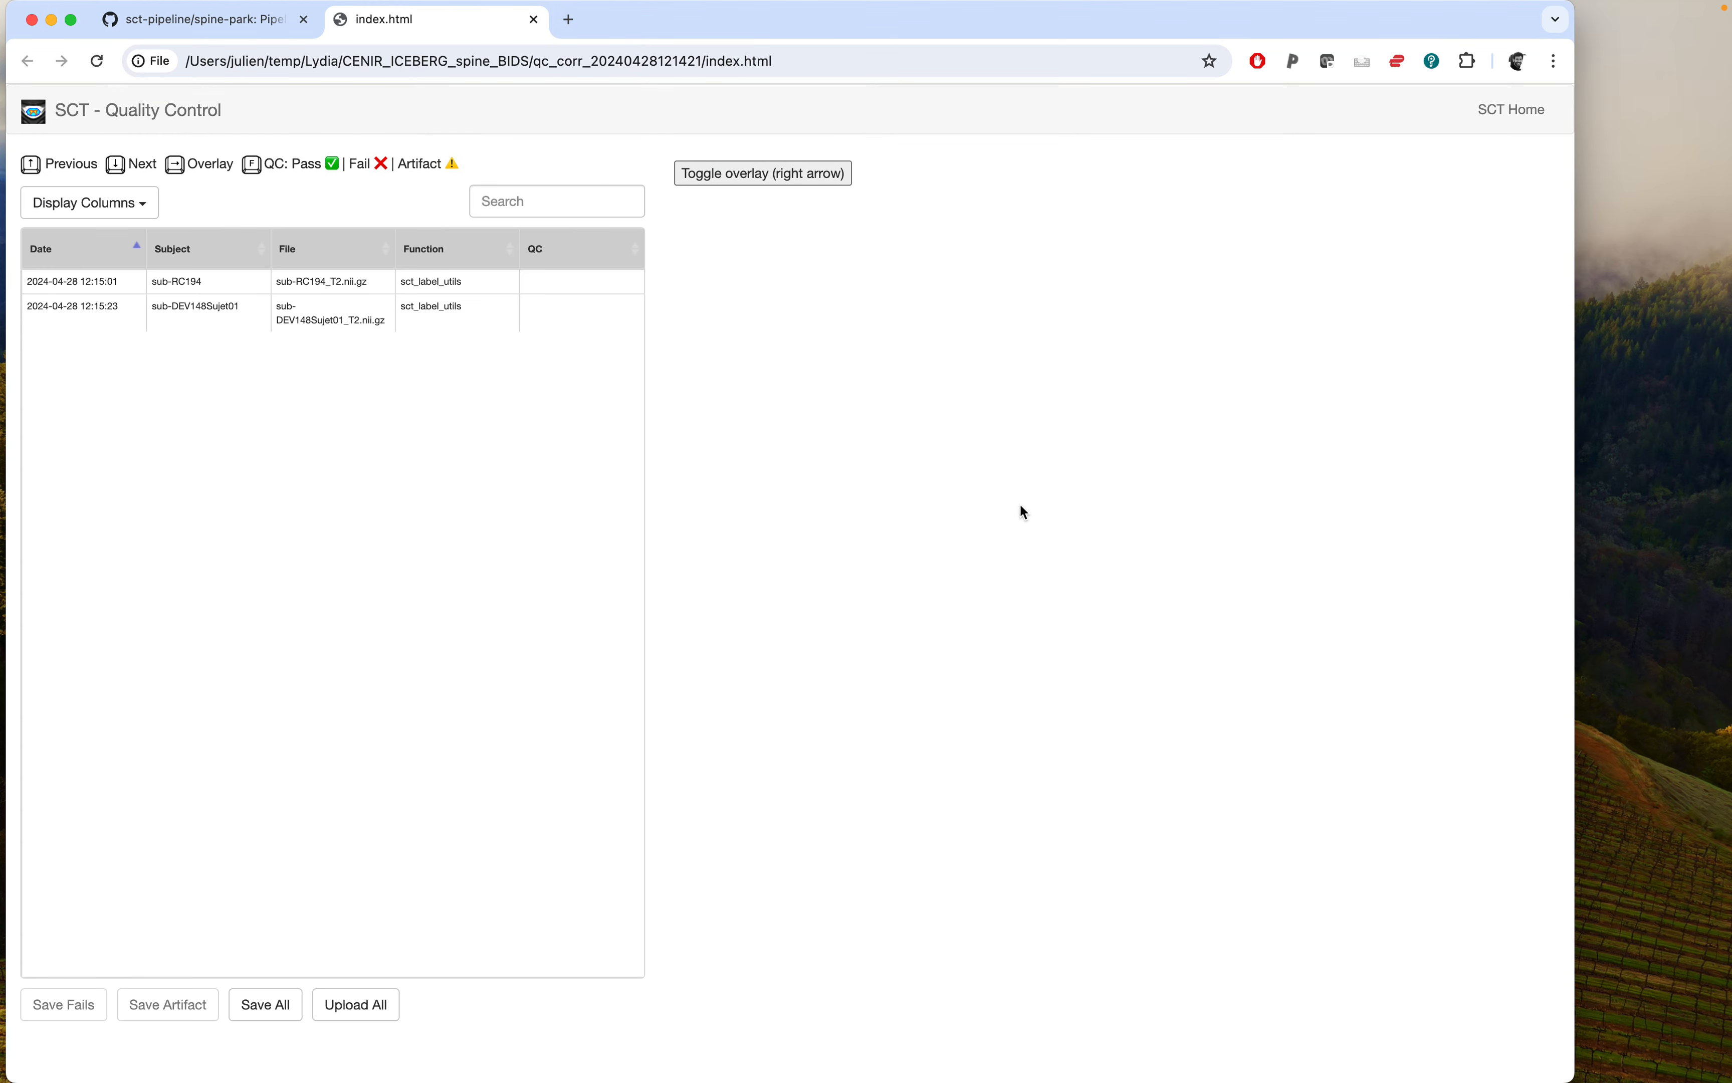
{"action": "key", "text": "Right"}
{"action": "key", "text": "Right"}
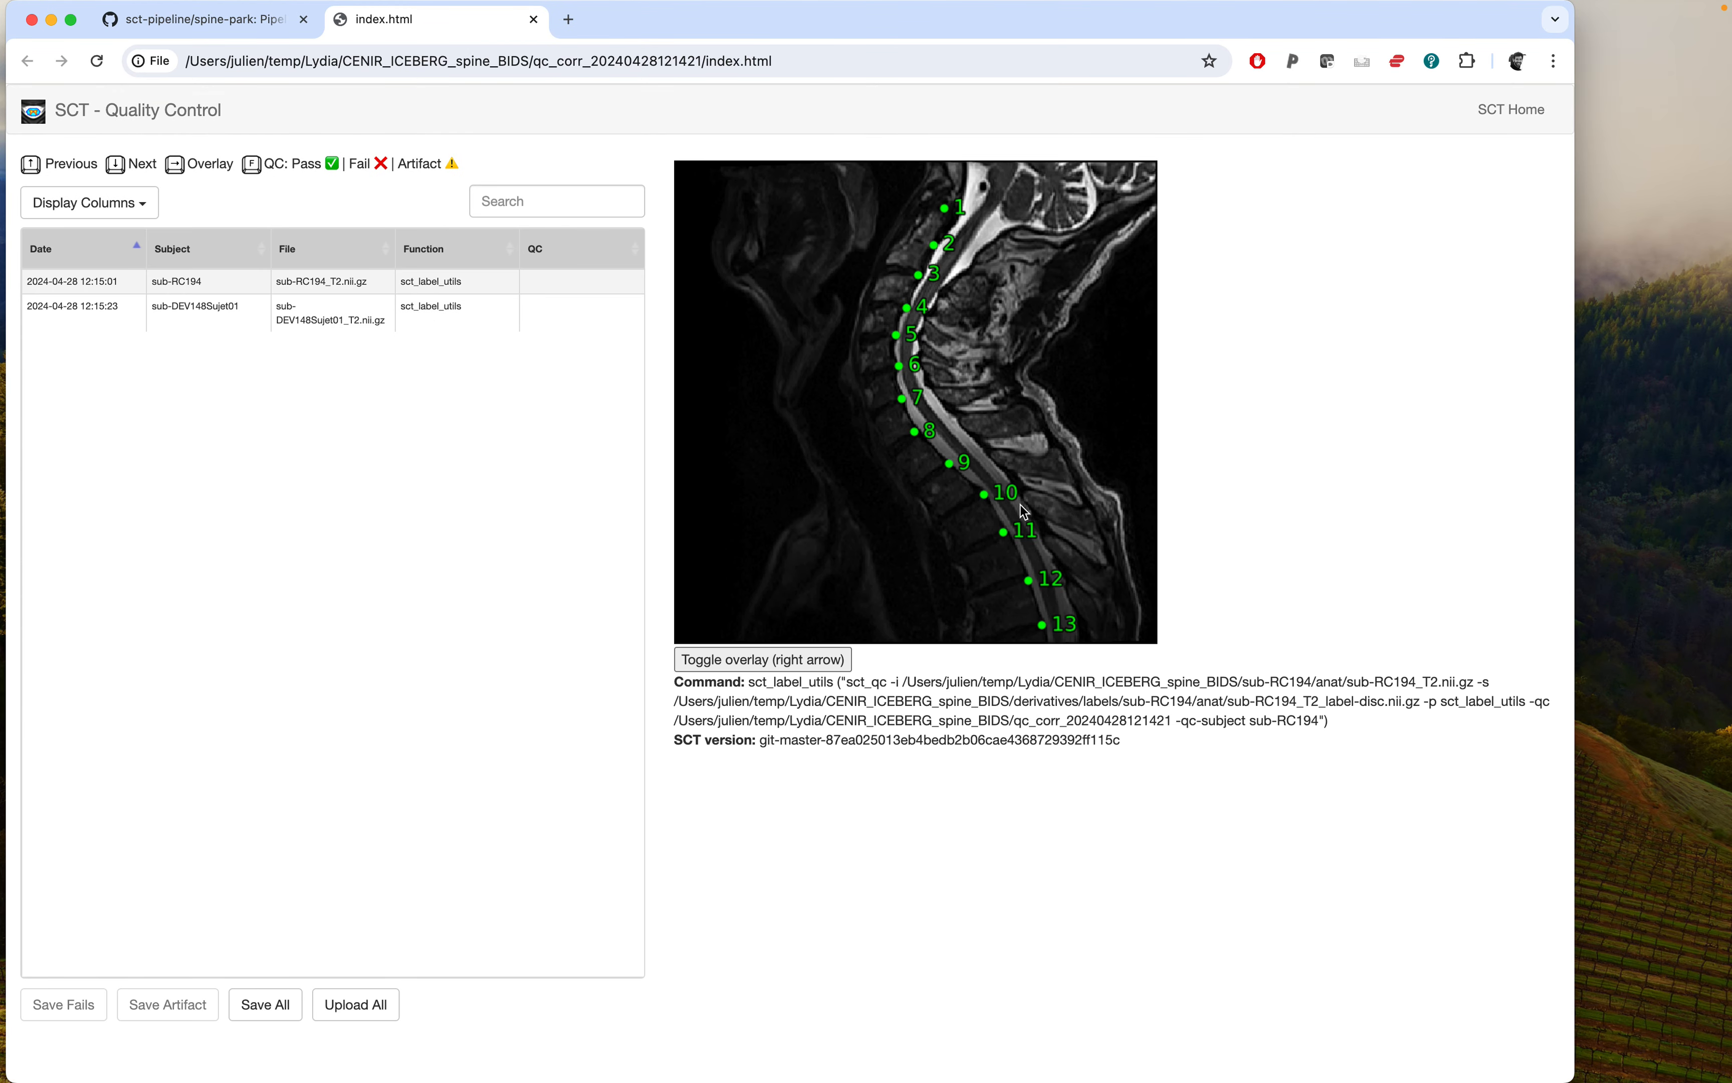
{"action": "key", "text": "Down"}
{"action": "key", "text": "Right"}
{"action": "key", "text": "Right"}
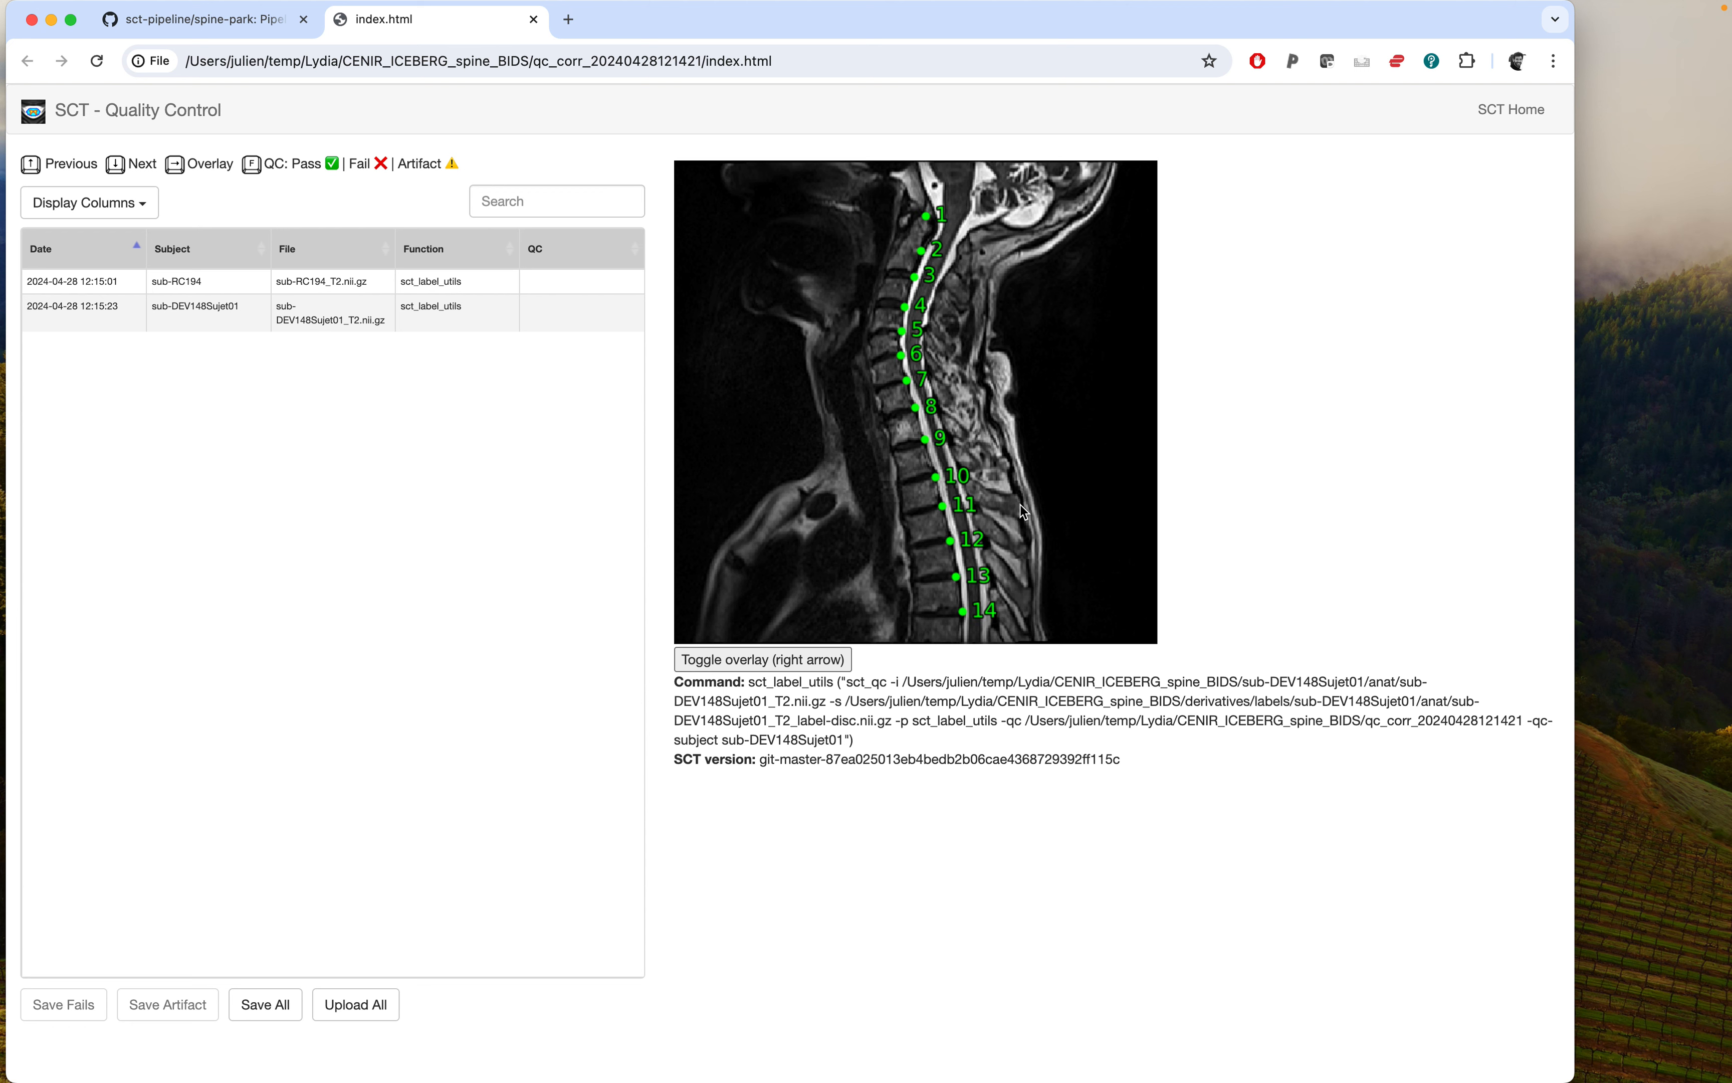
{"action": "key", "text": "Right"}
{"action": "key", "text": "Right"}
{"action": "key", "text": "Up"}
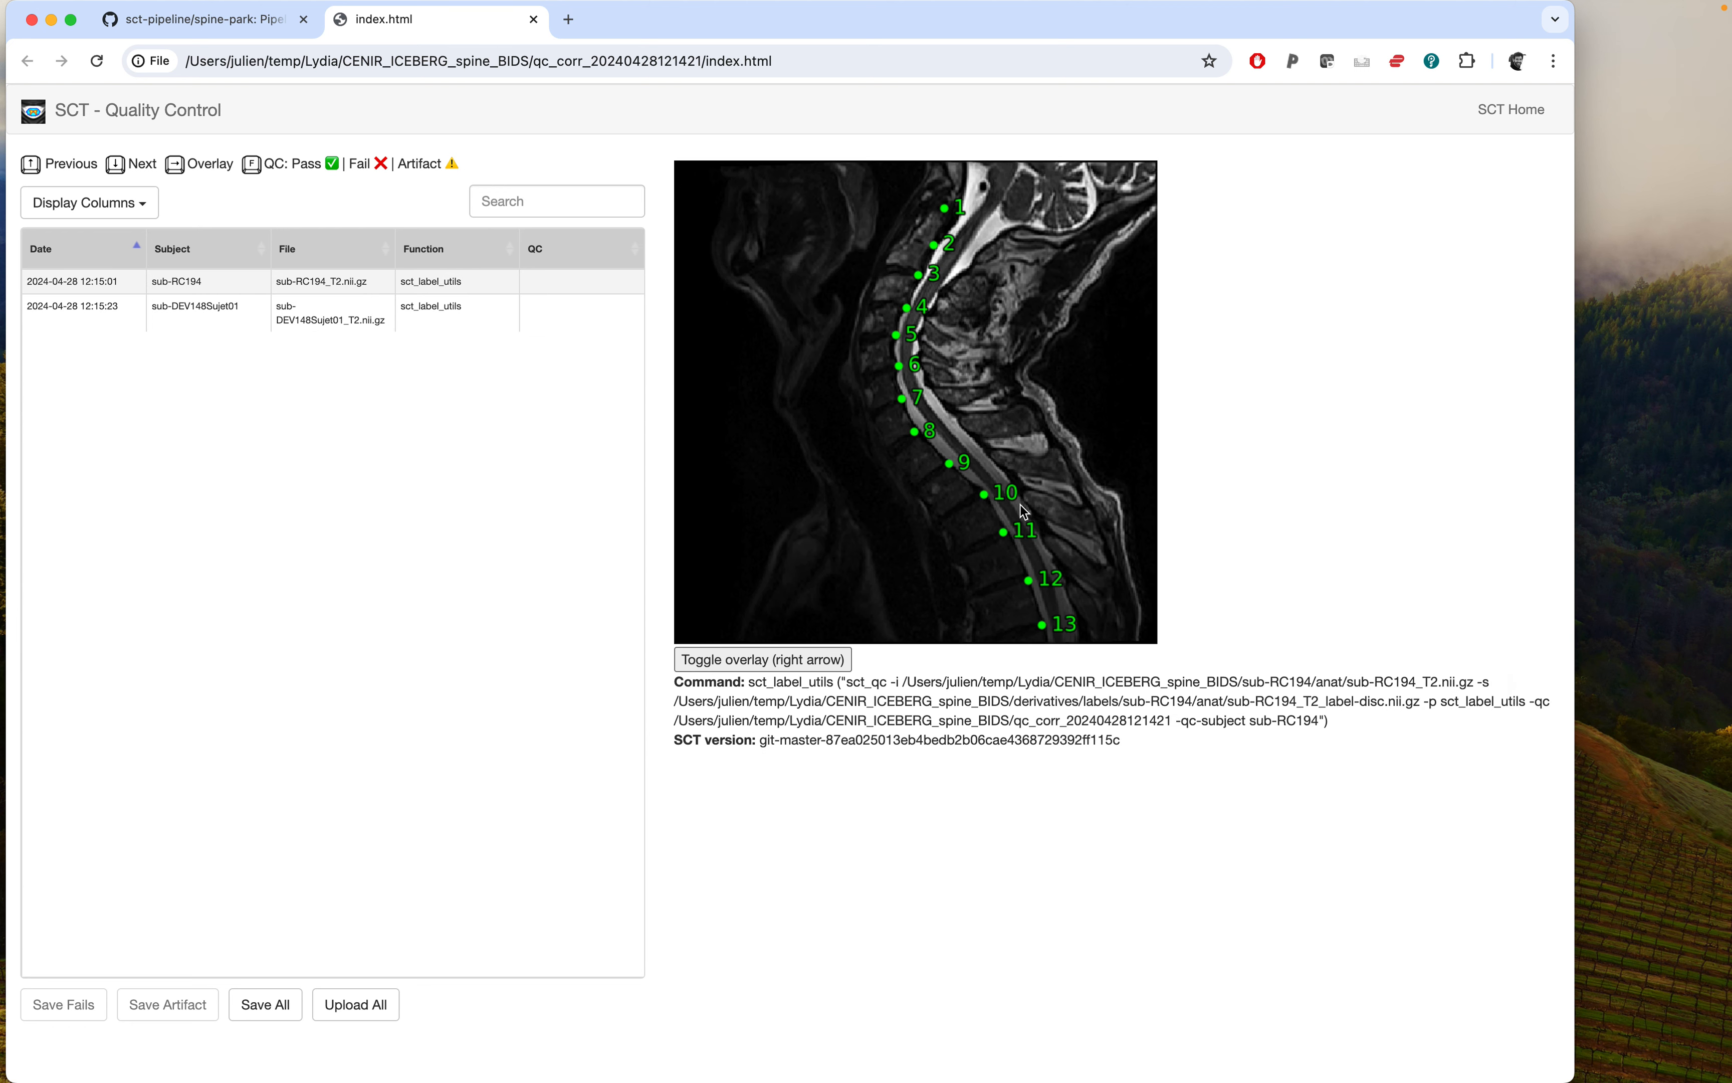
Browse the subject folders in derivatives/labels and reread the README's instructions for quitting and resuming.
{"action": "key", "text": "super+Tab"}
{"action": "key", "text": "Up"}
{"action": "key", "text": "Up"}
{"action": "key", "text": "Left"}
{"action": "key", "text": "Up"}
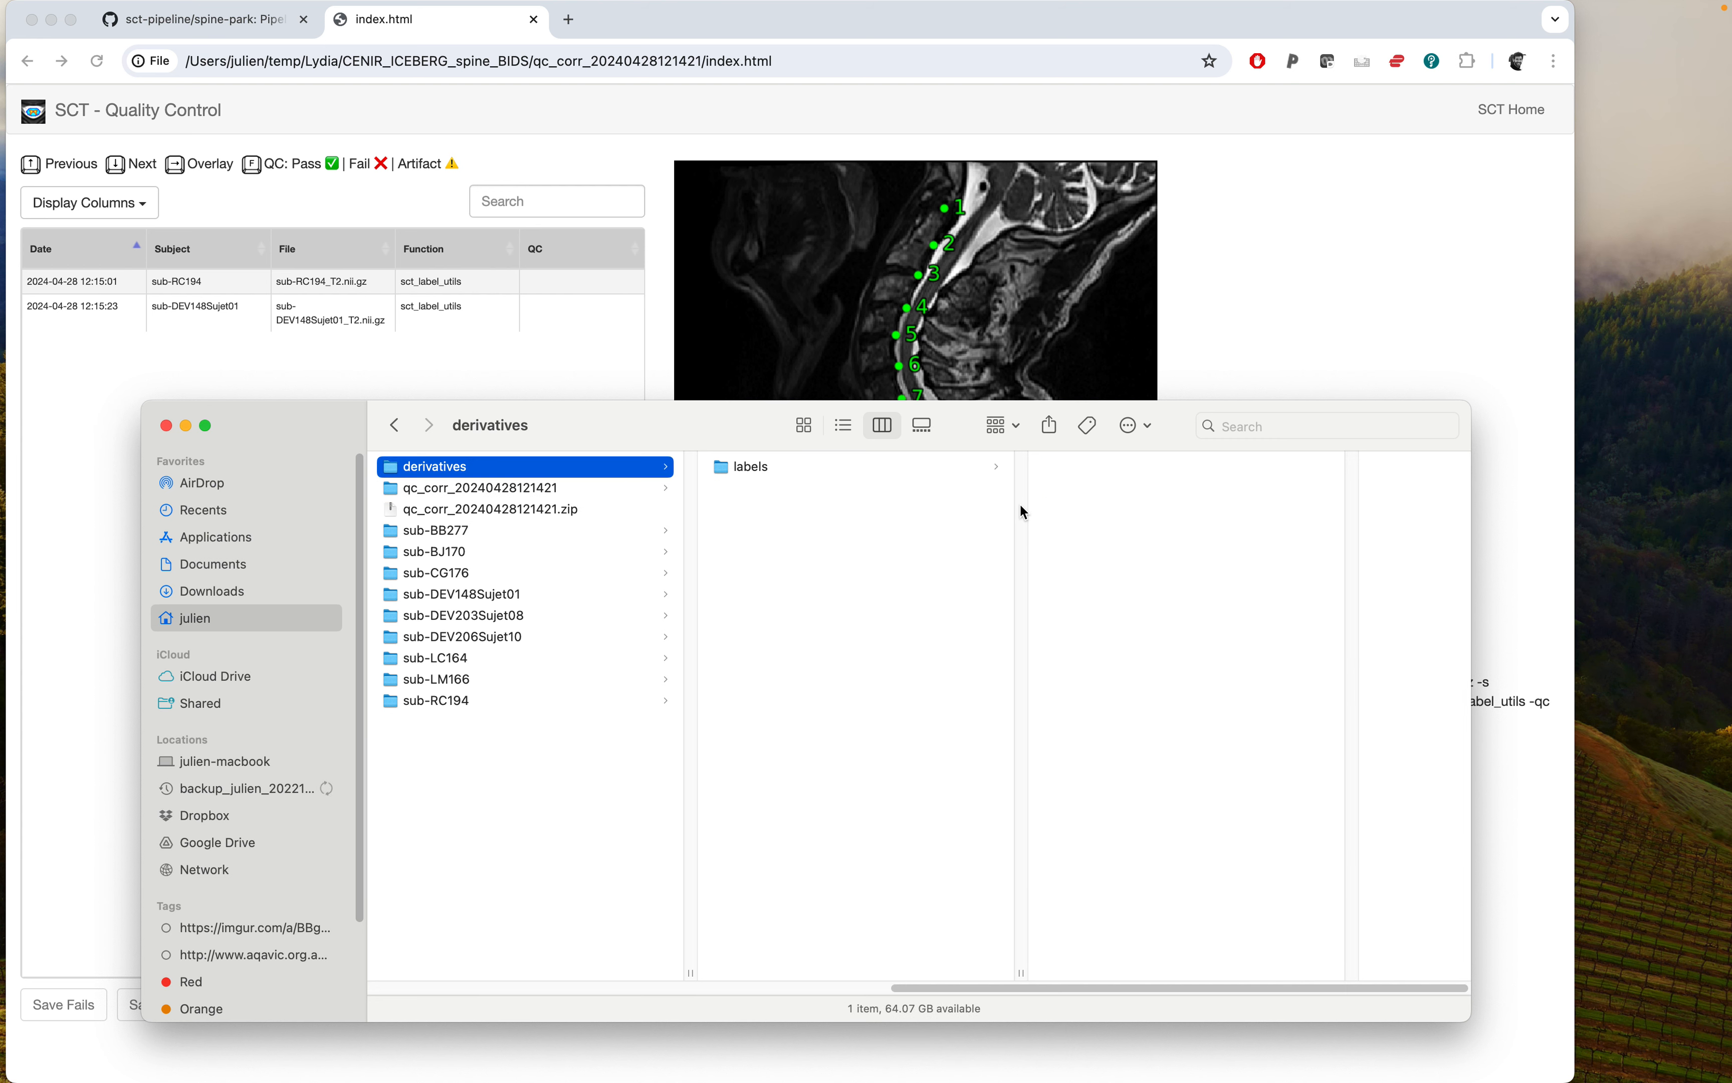
{"action": "key", "text": "Right"}
{"action": "key", "text": "Right"}
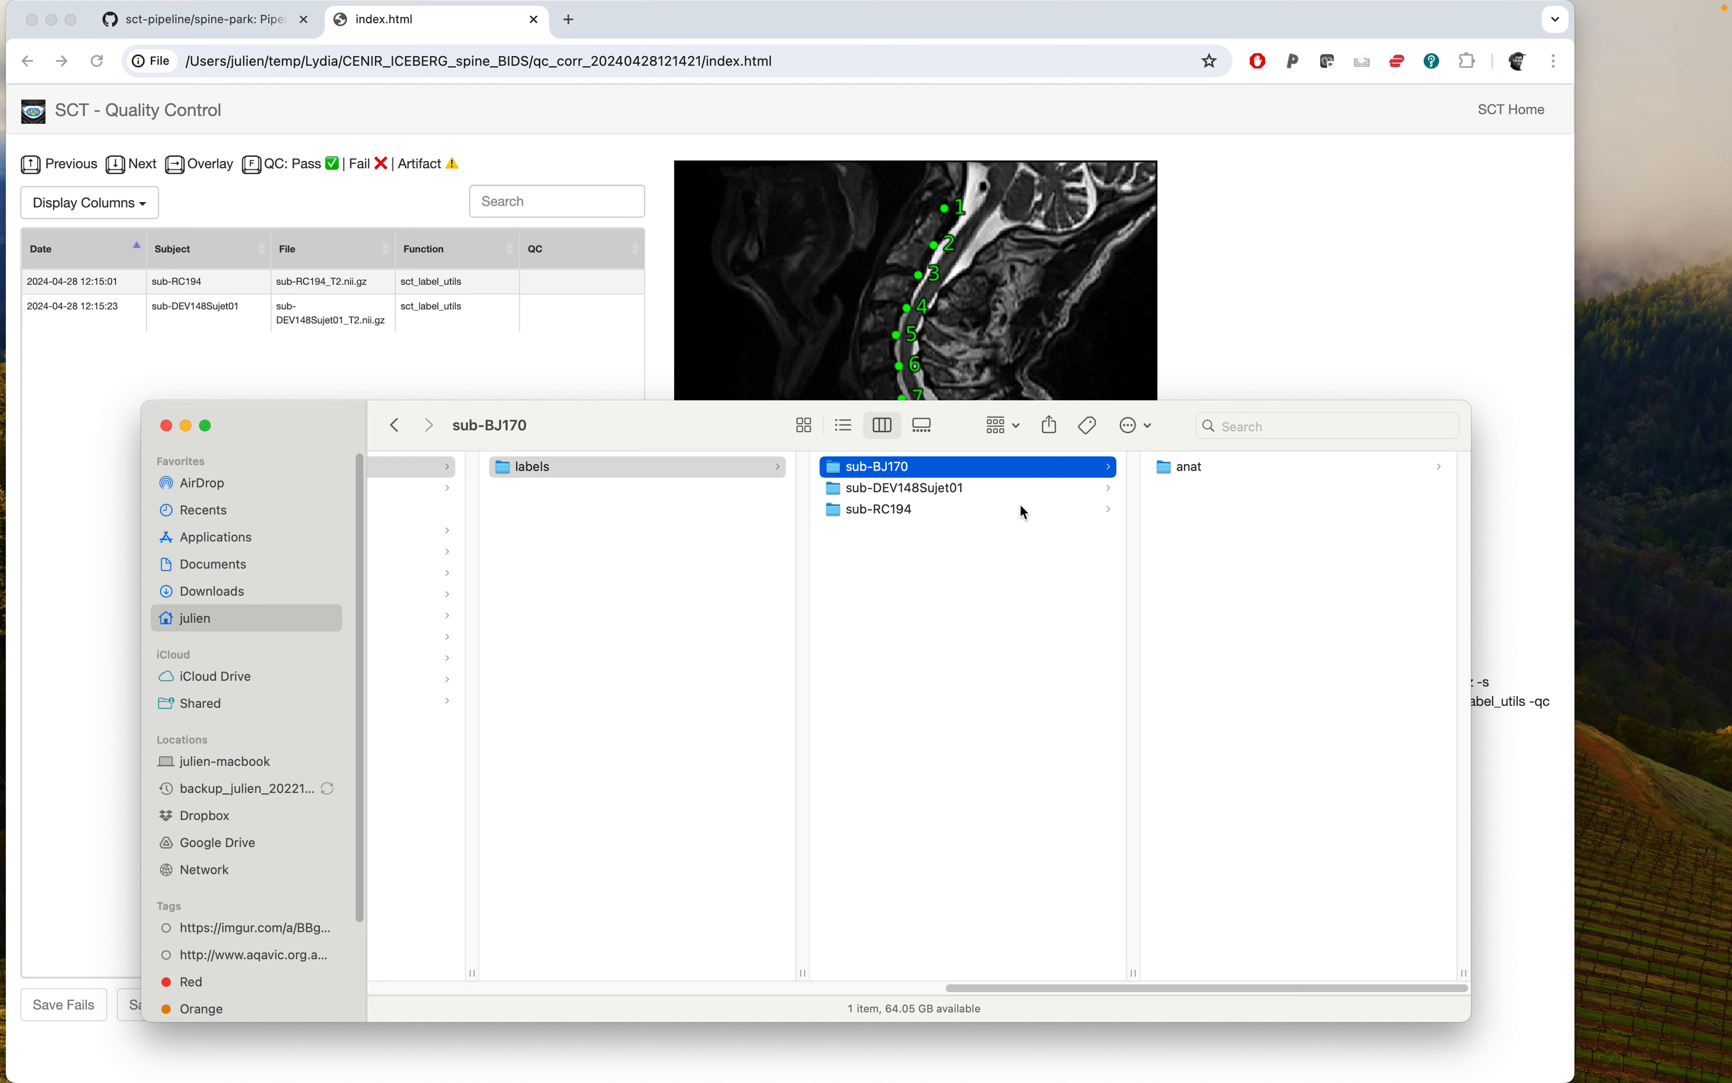
{"action": "left_click", "coordinate": [887, 512]}
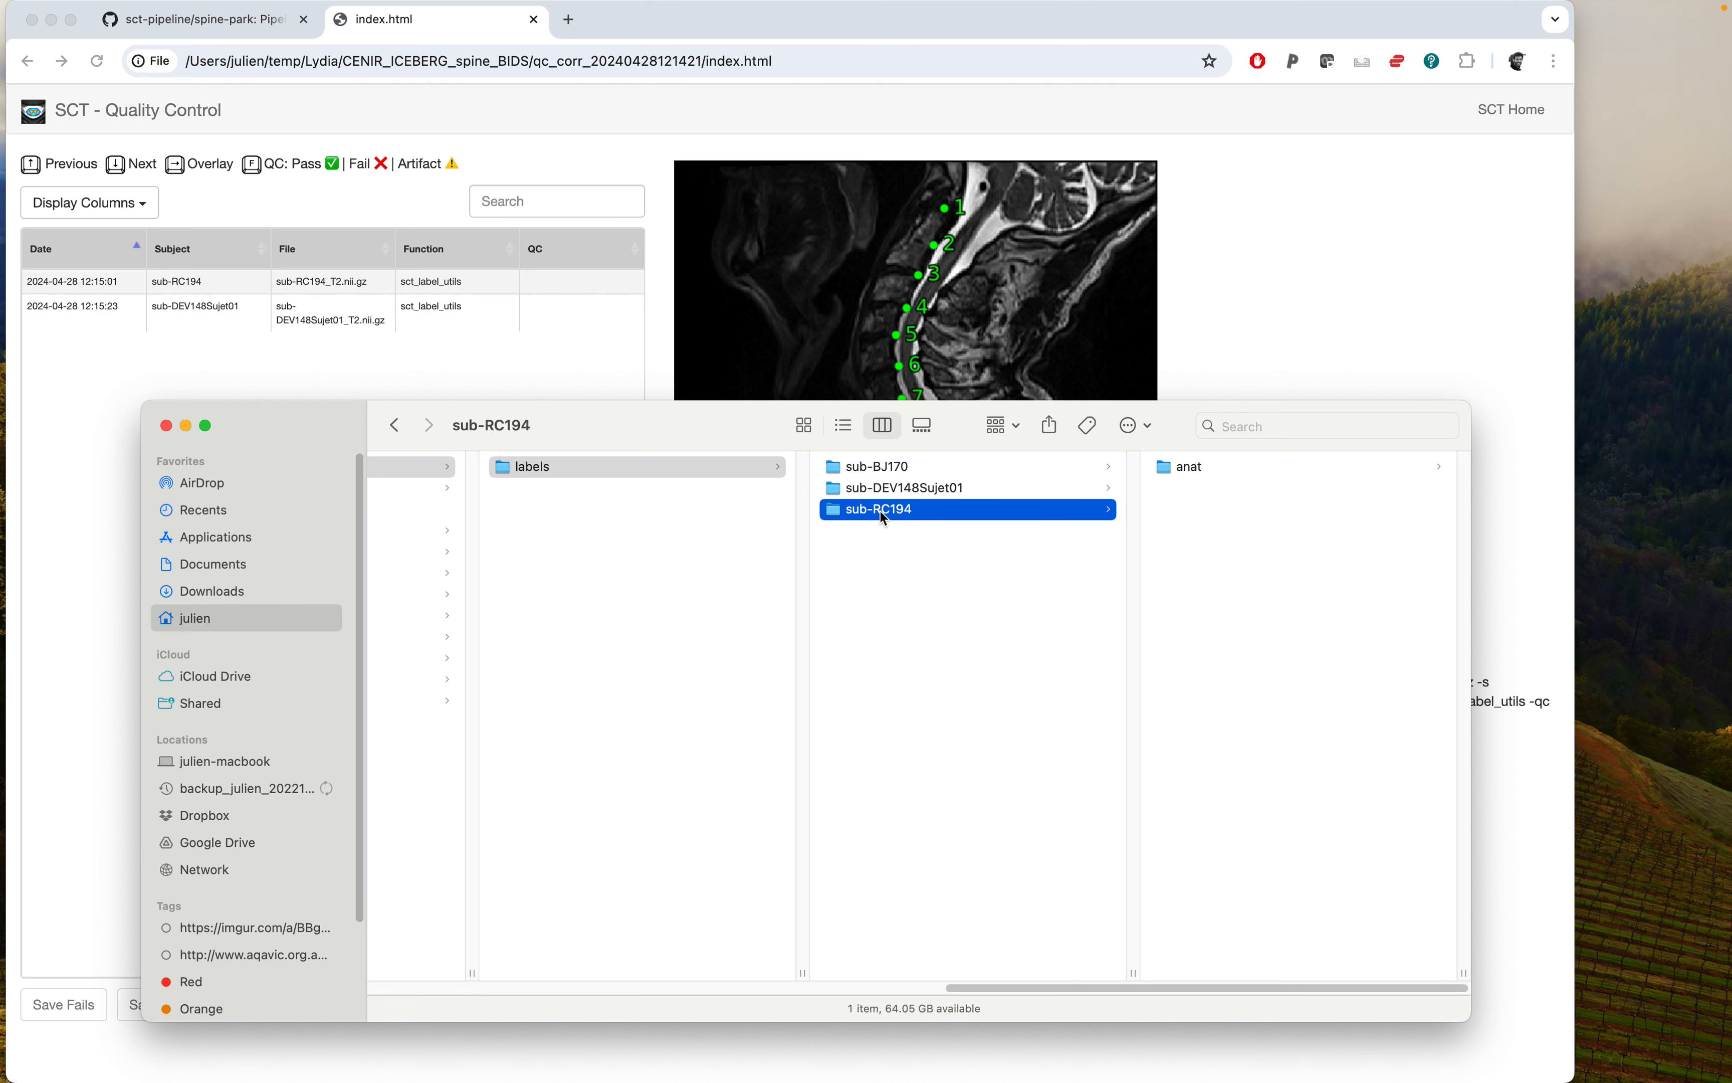
{"action": "left_click_drag", "start_coordinate": [693, 425], "coordinate": [808, 423]}
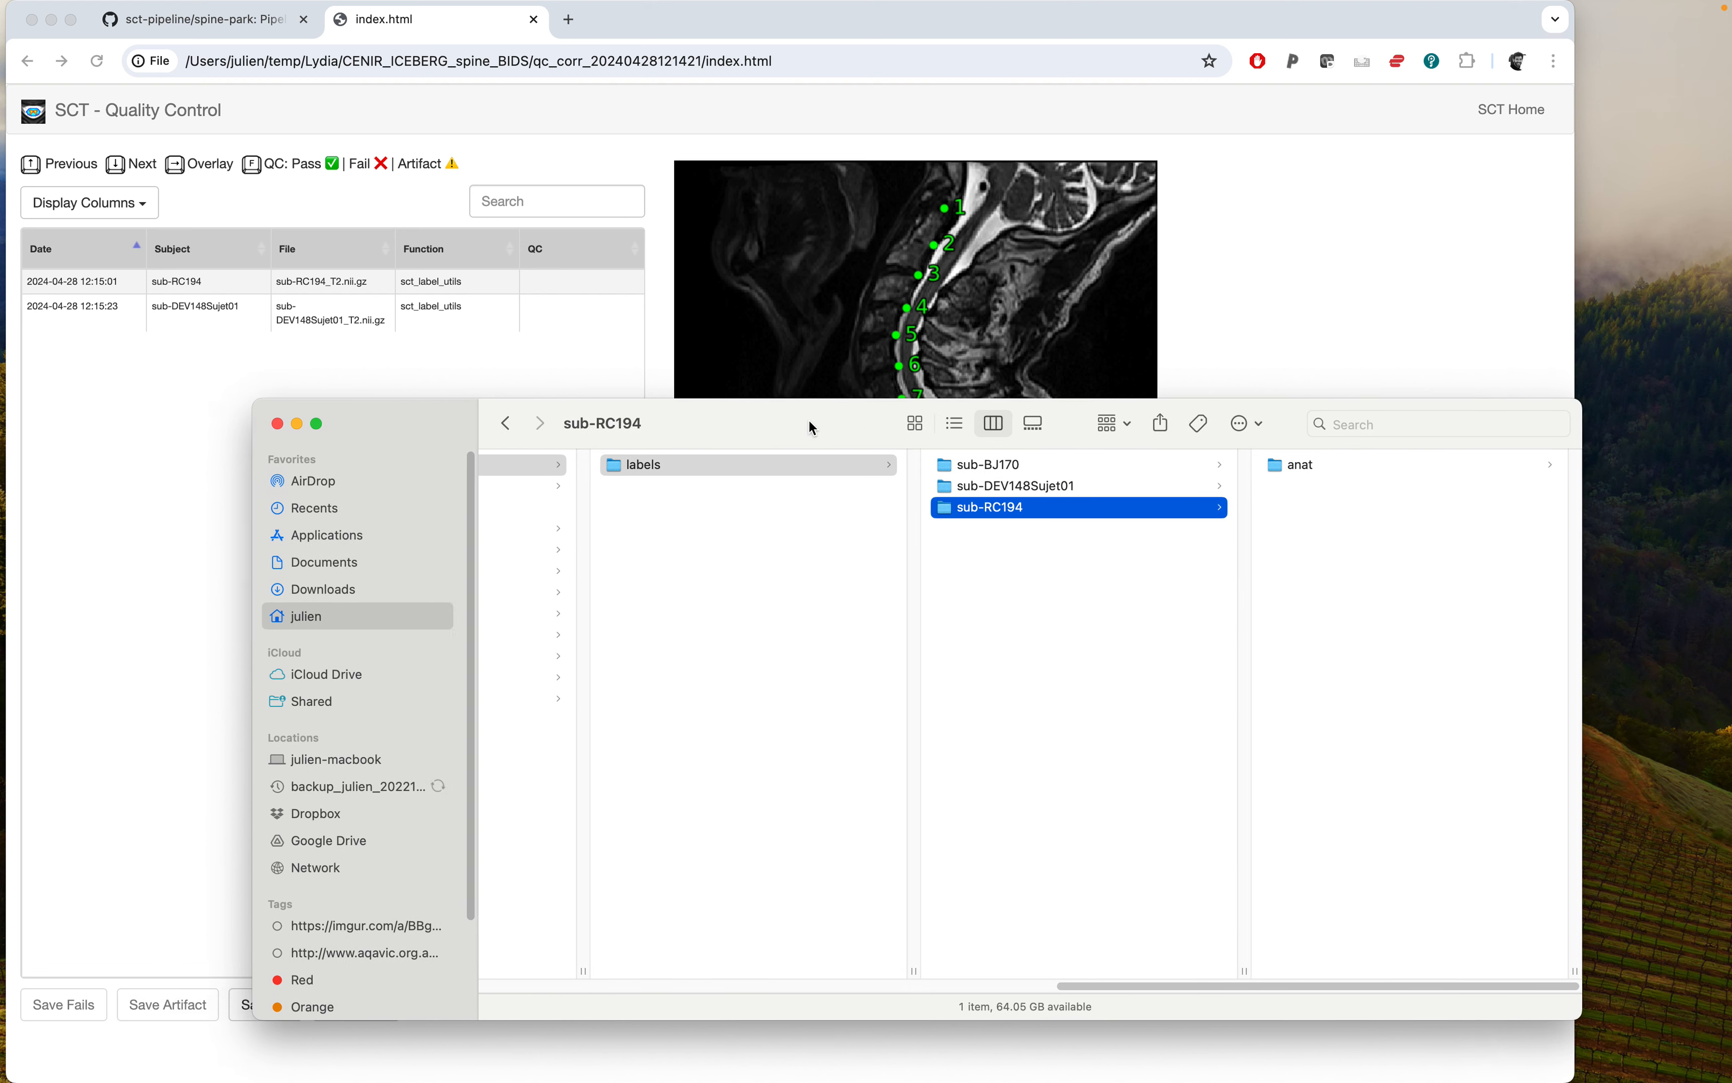
{"action": "left_click", "coordinate": [241, 27]}
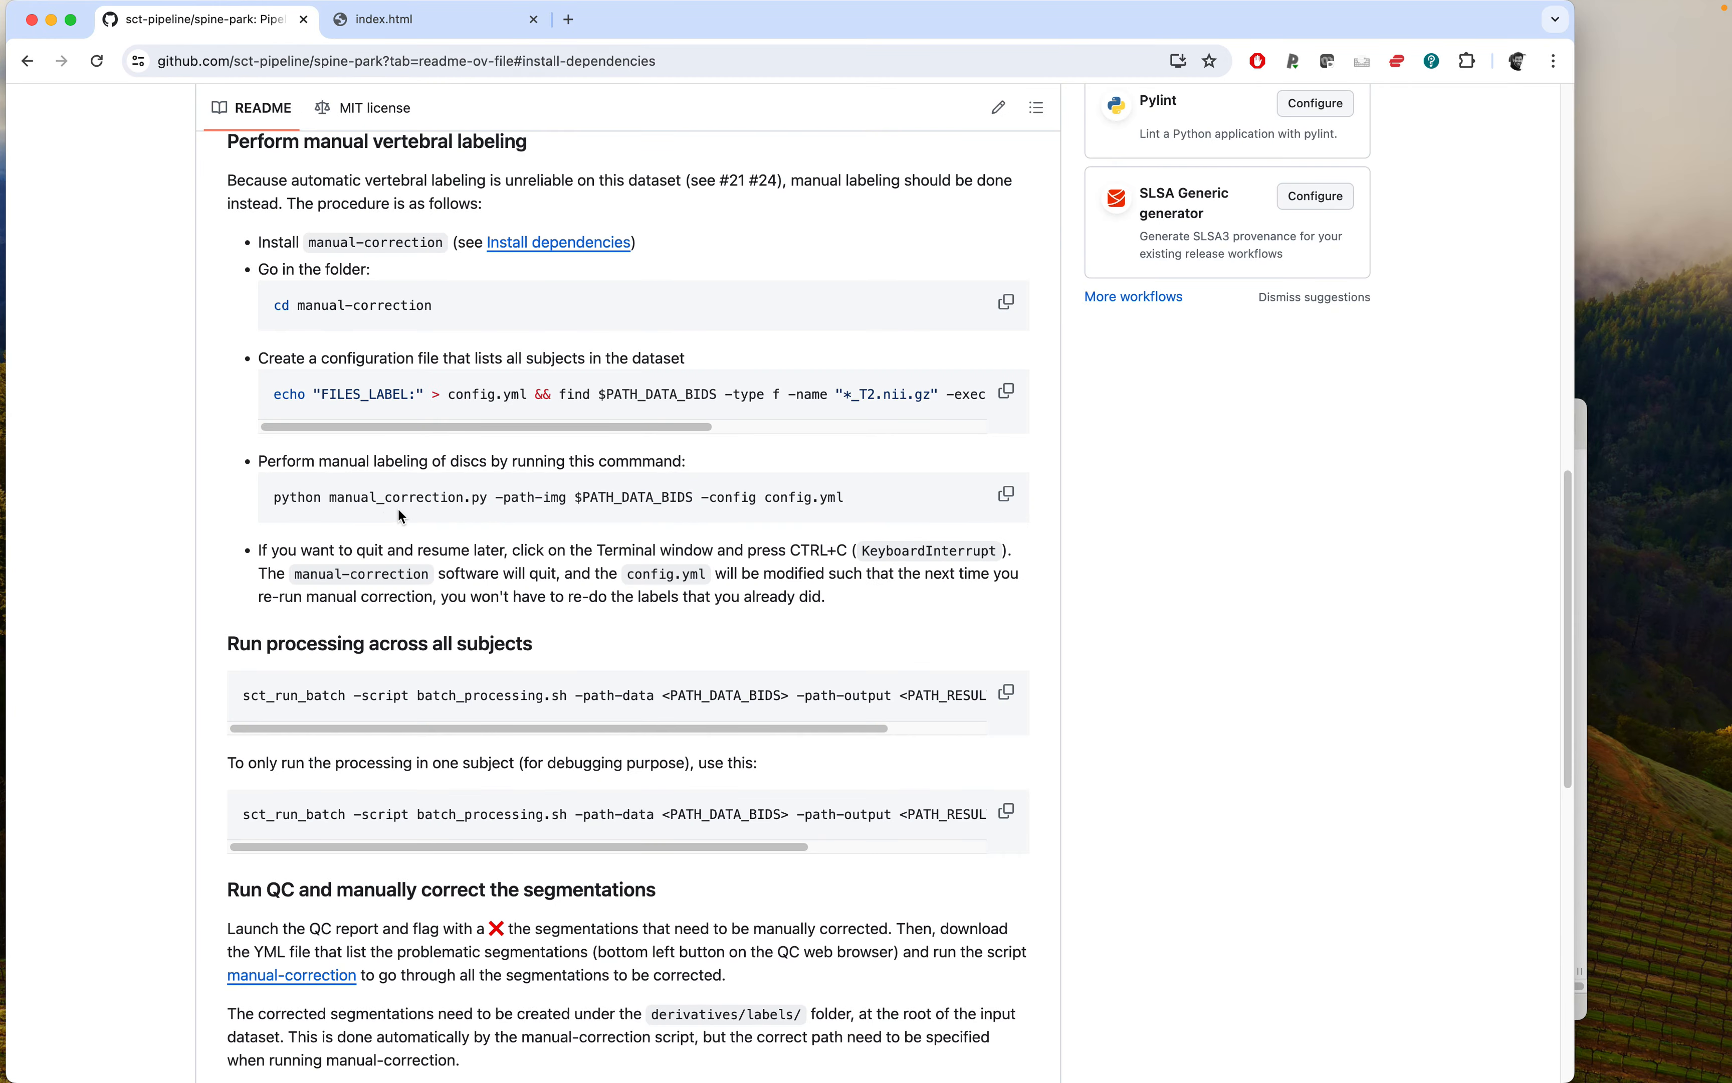
{"action": "scroll", "coordinate": [398, 507], "scroll_direction": "down", "scroll_amount": 1}
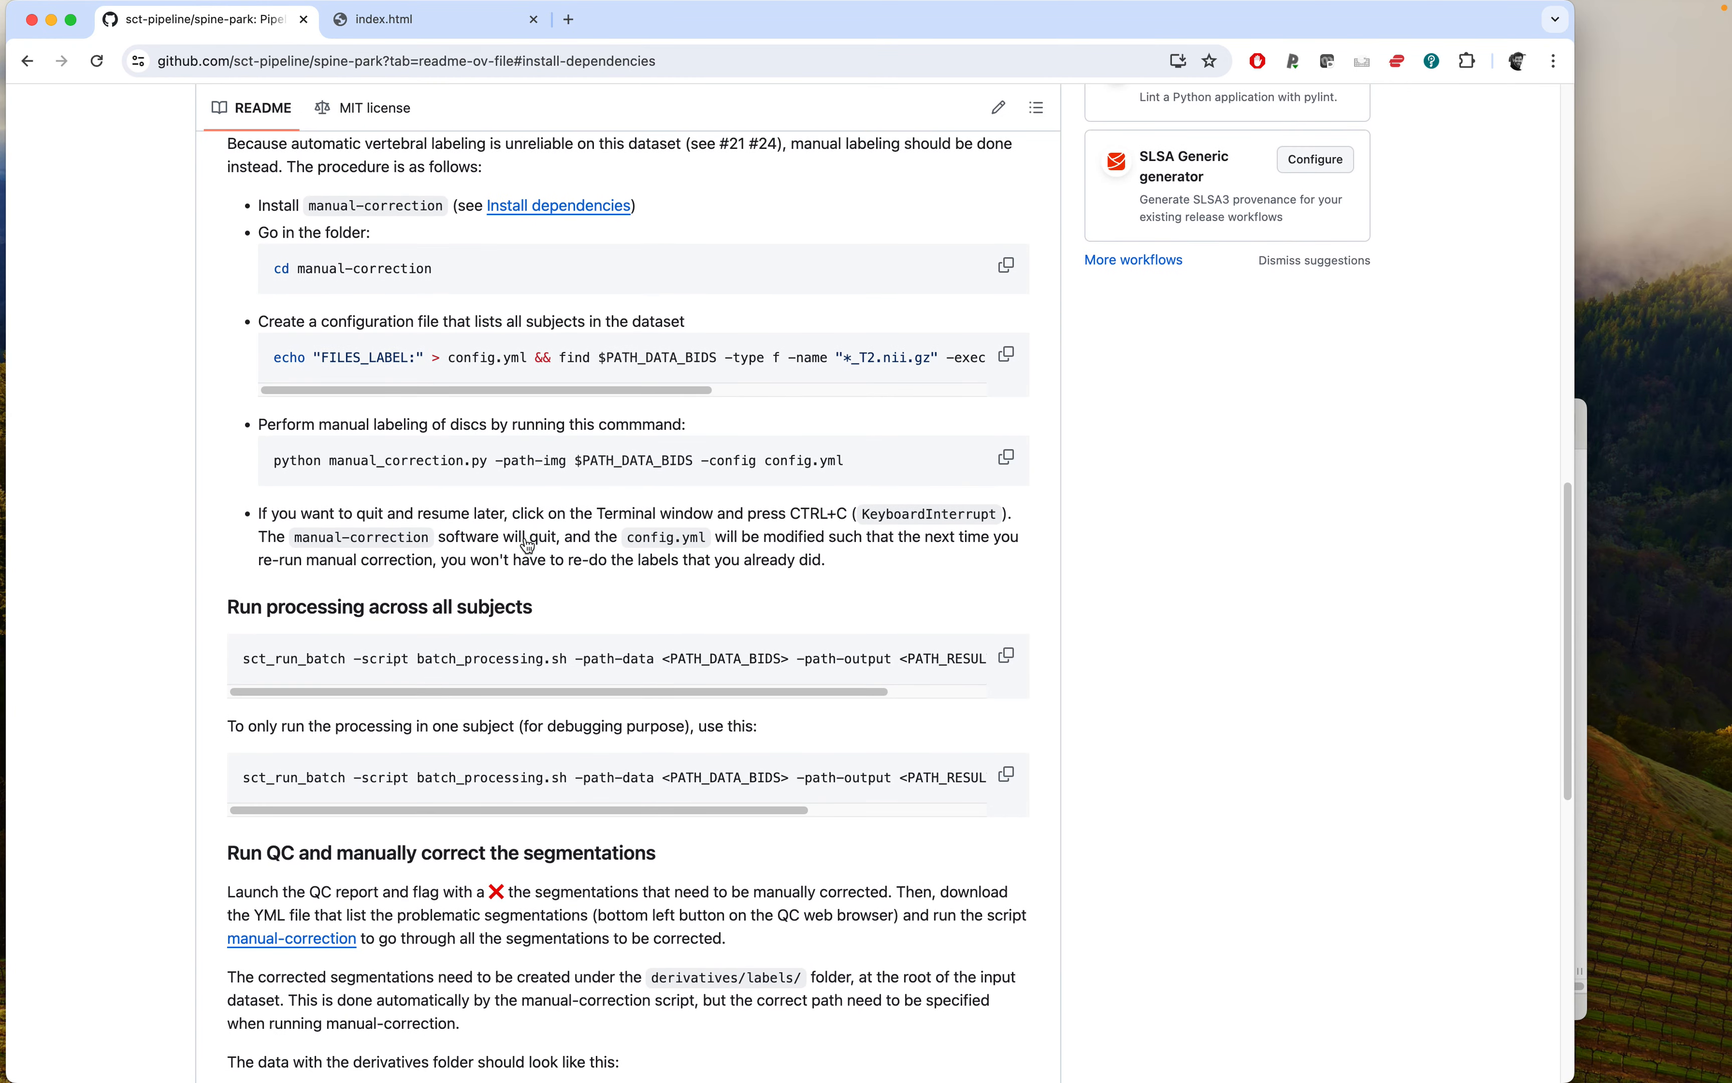
Display config.yml in the terminal and select its CORR_LABEL and FILES_LABEL lists.
{"action": "key", "text": "super+Tab"}
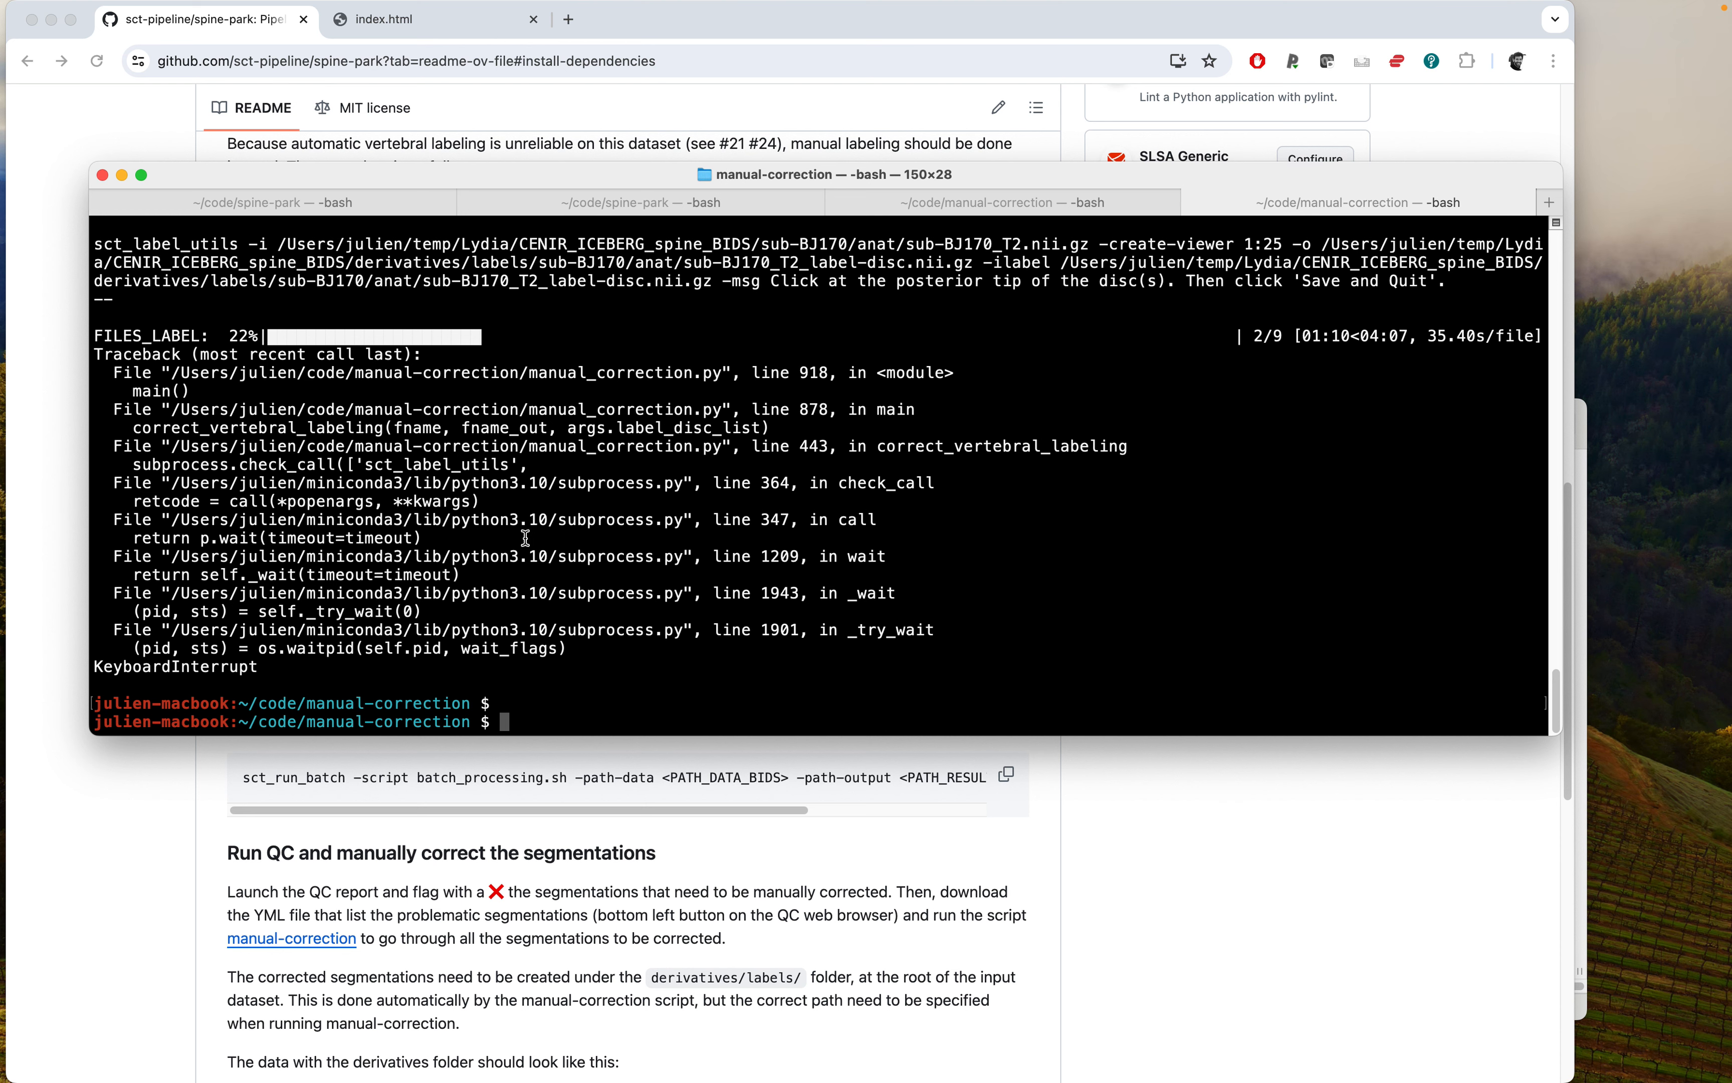
{"action": "type", "text": "cat config.yml"}
{"action": "key", "text": "Return"}
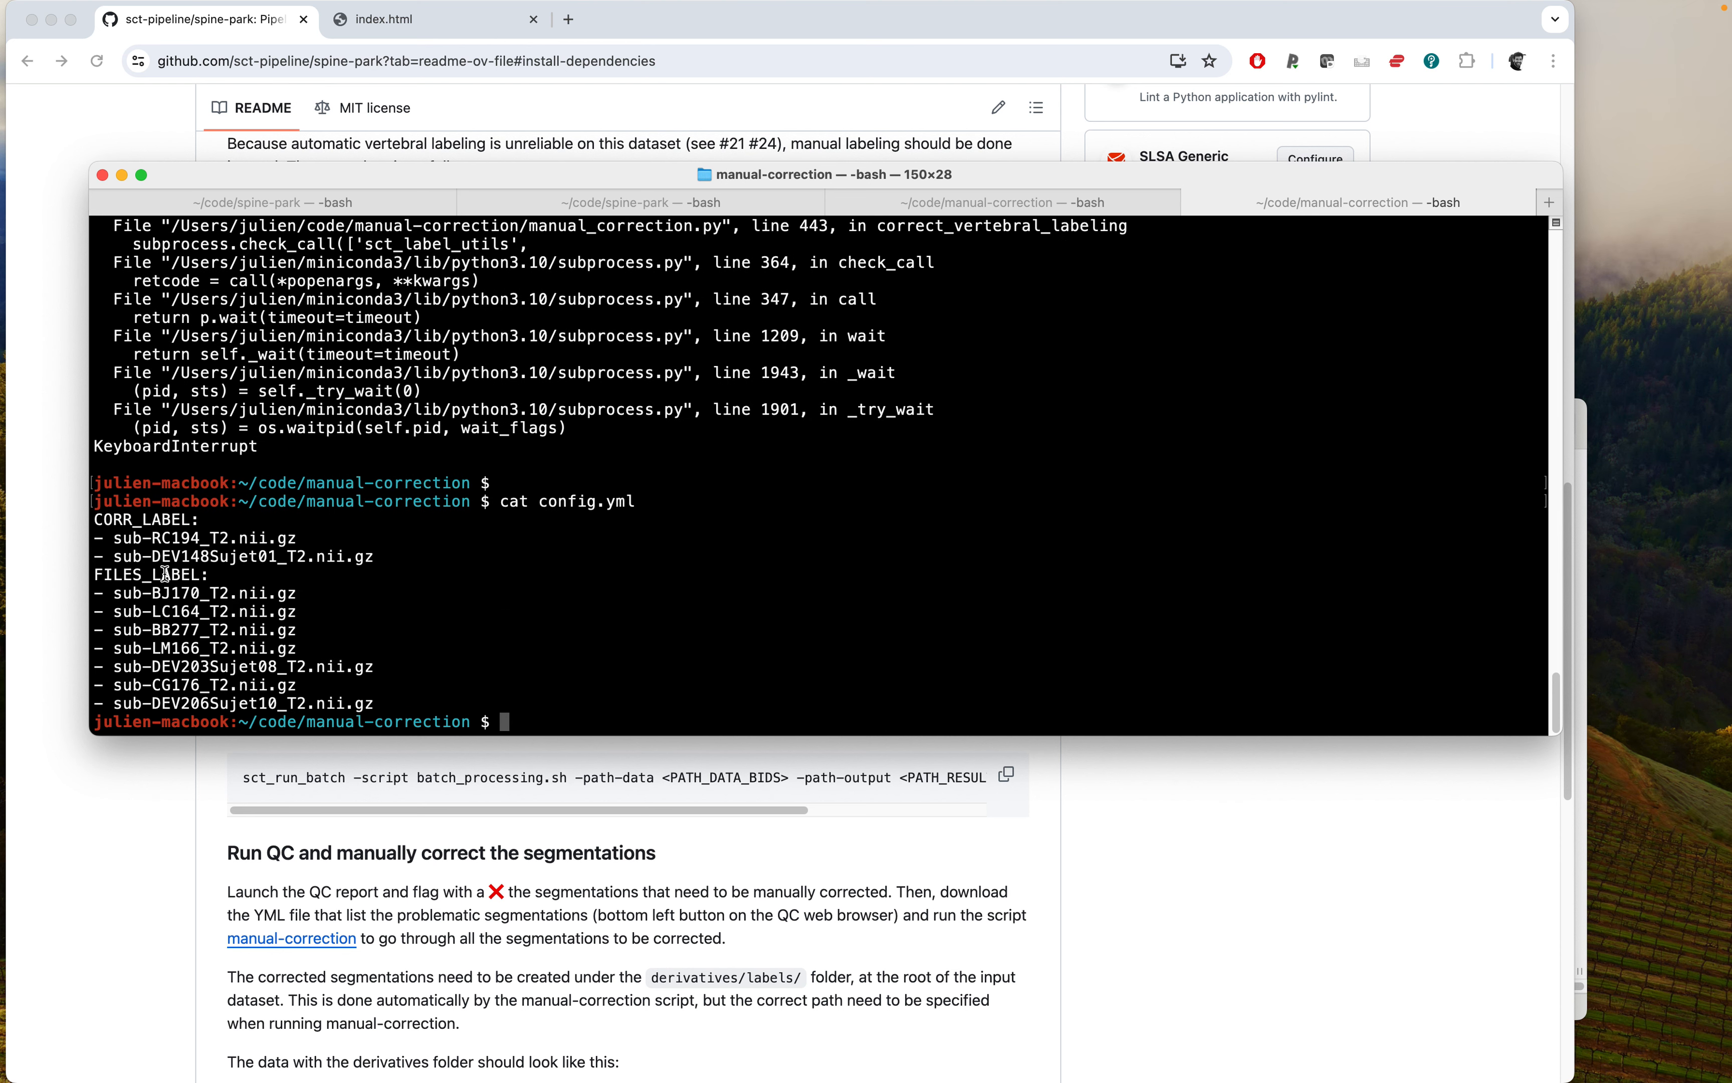
{"action": "triple_click", "coordinate": [99, 518]}
{"action": "left_click_drag", "start_coordinate": [99, 518], "coordinate": [150, 547]}
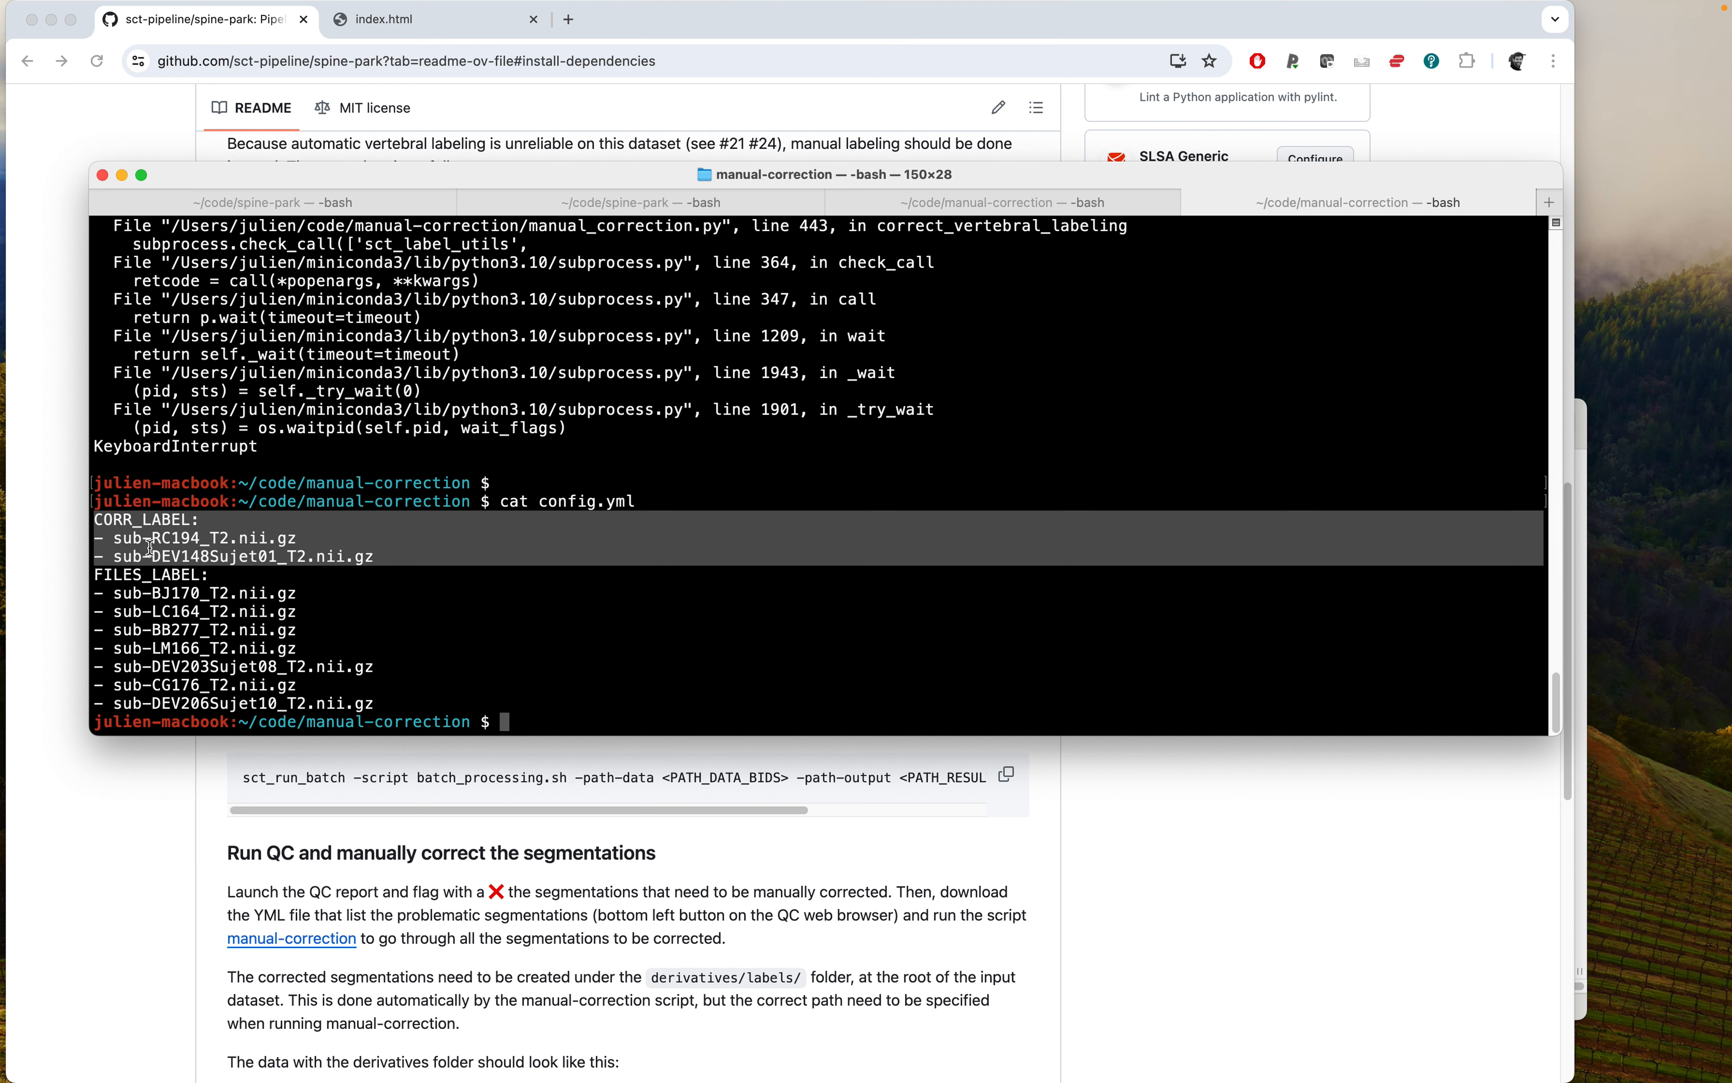
{"action": "left_click", "coordinate": [97, 577]}
{"action": "triple_click", "coordinate": [97, 577]}
{"action": "left_click_drag", "start_coordinate": [96, 577], "coordinate": [97, 705]}
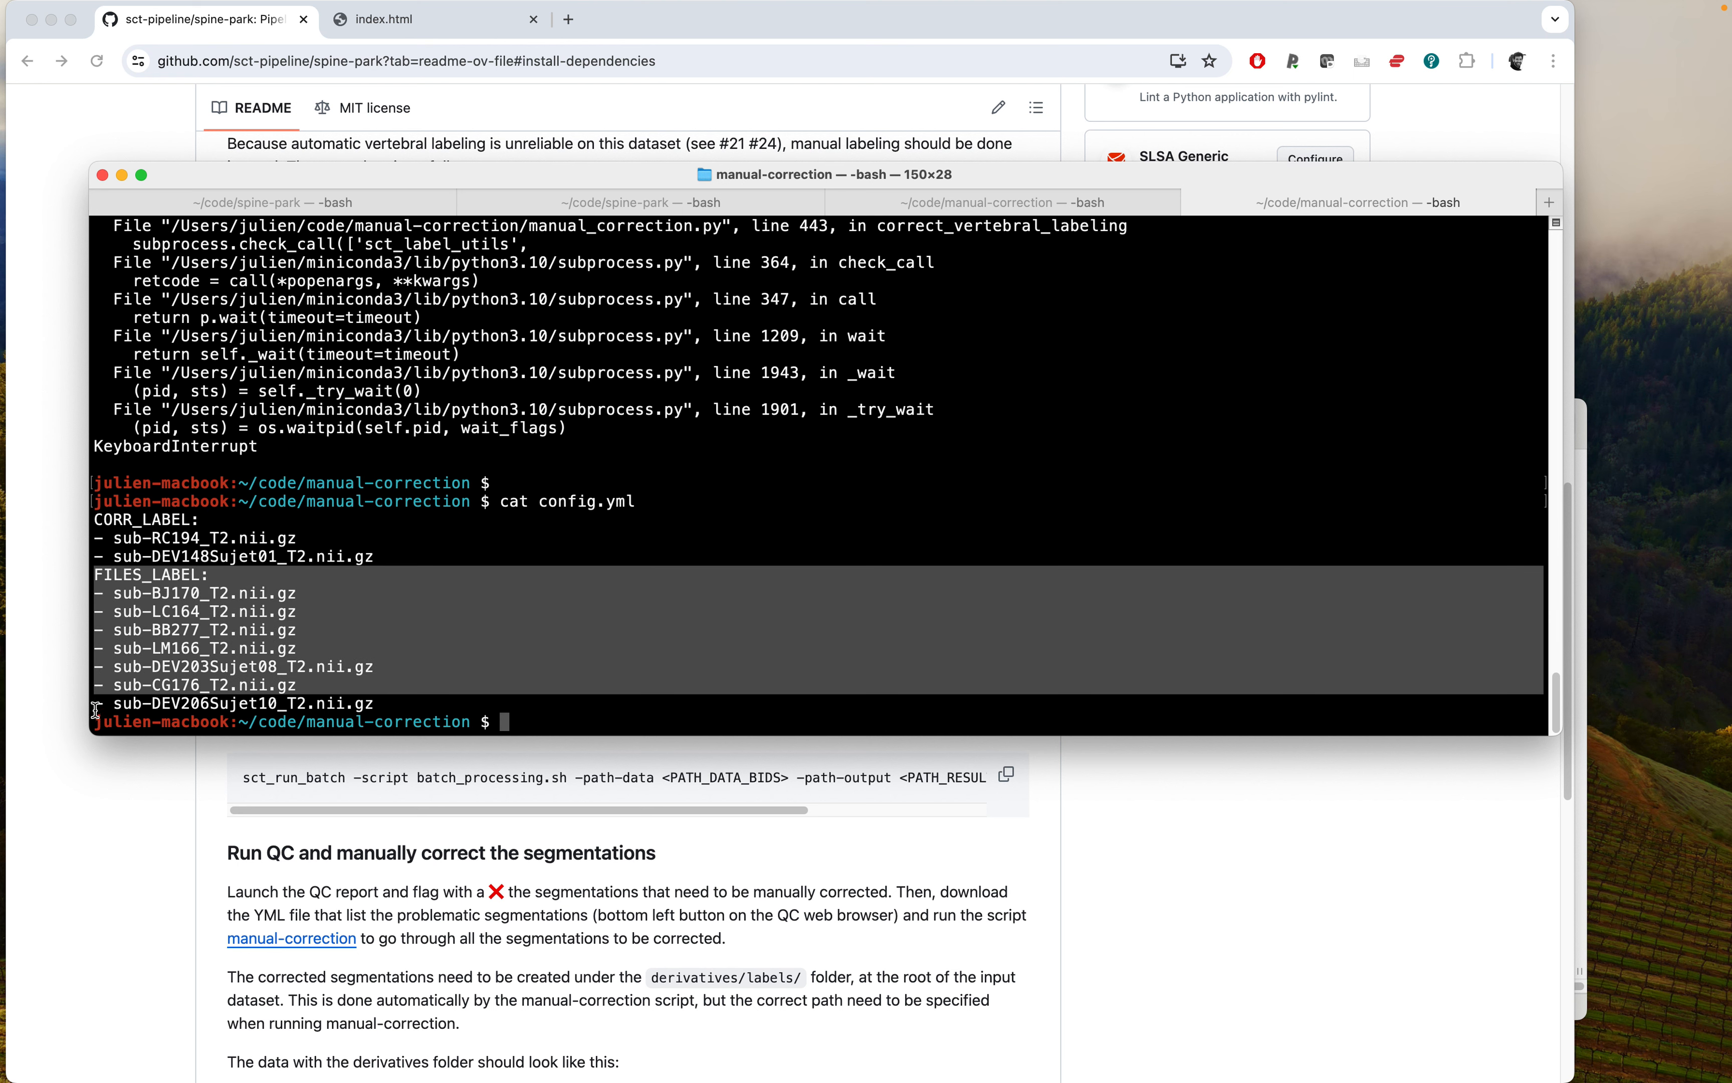
Relaunch labeling with python manual_correction.py -path-img $PATH_DATA_BIDS -config config.yml.
{"action": "left_click", "coordinate": [267, 648]}
{"action": "type", "text": "python manual_correction.py -path-img $PATH_DATA_BIDS -config config.yml"}
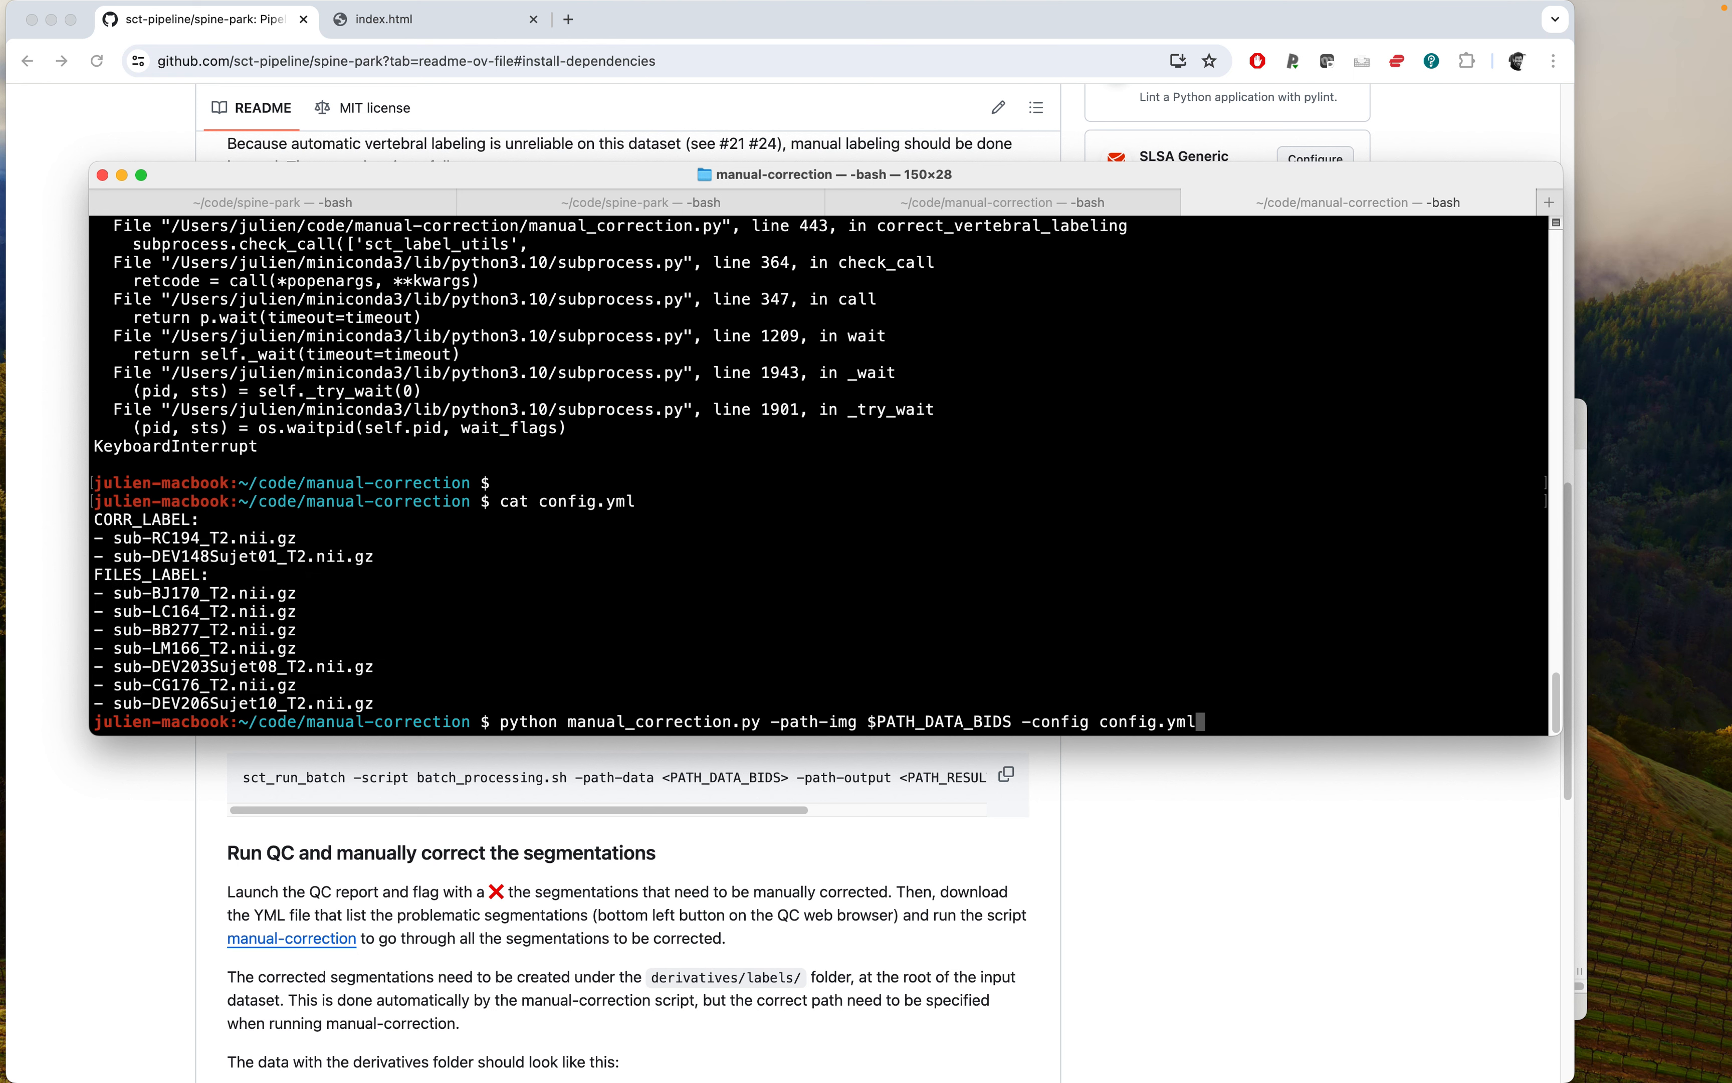
{"action": "key", "text": "Return"}
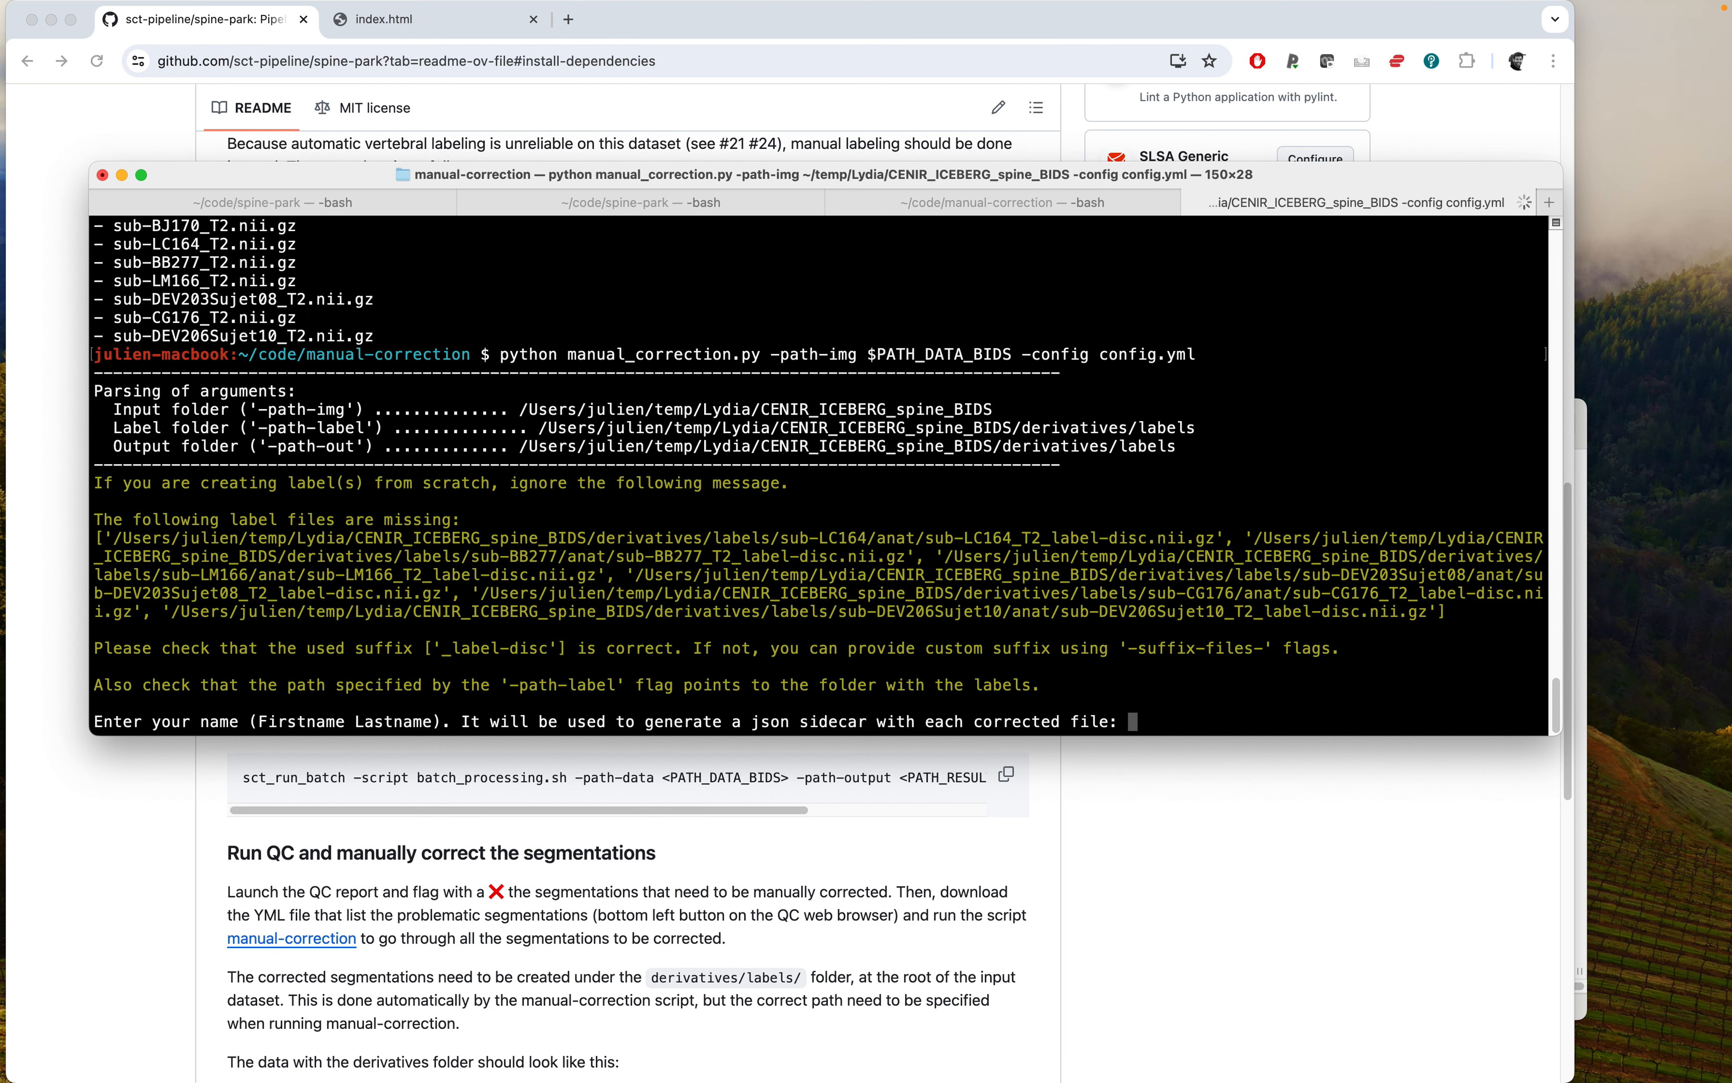
Enter your first and last name for the json sidecar of corrected files.
{"action": "type", "text": "Julien Cohen-Adad"}
{"action": "key", "text": "Return"}
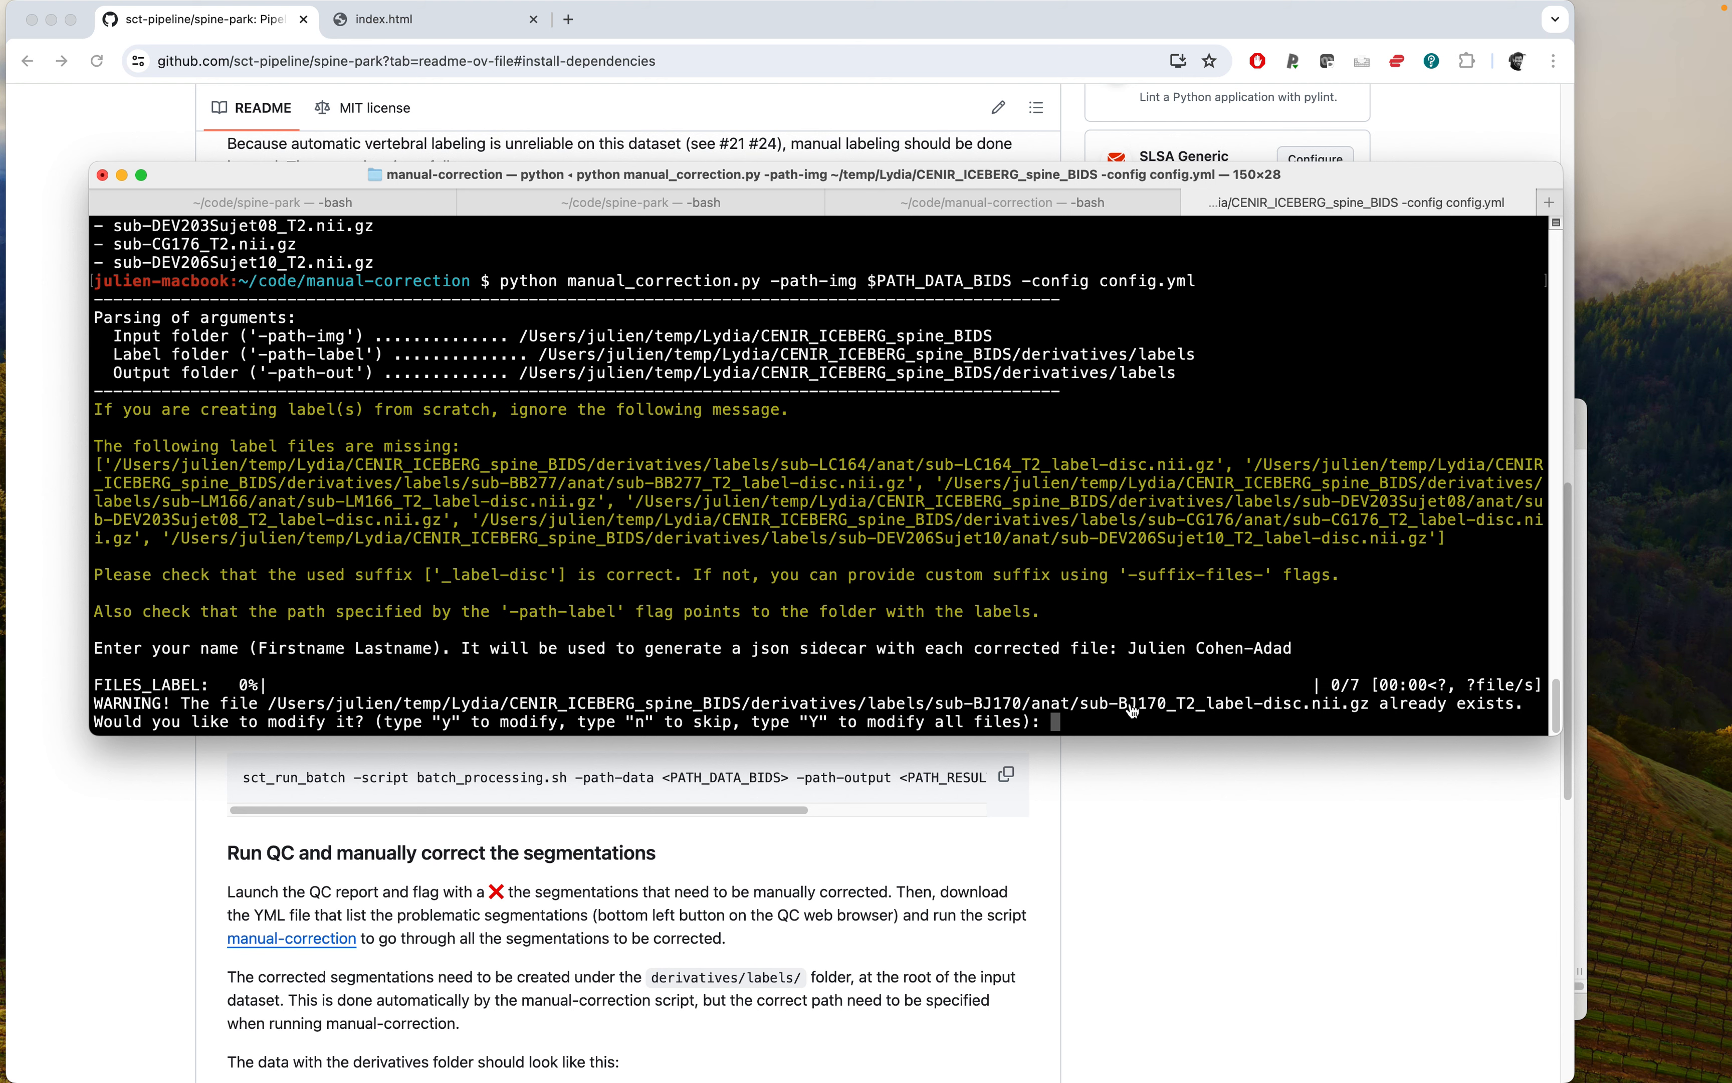
Choose to modify the existing sub-BJ170 disc label file by answering y.
{"action": "key", "text": "super+Tab"}
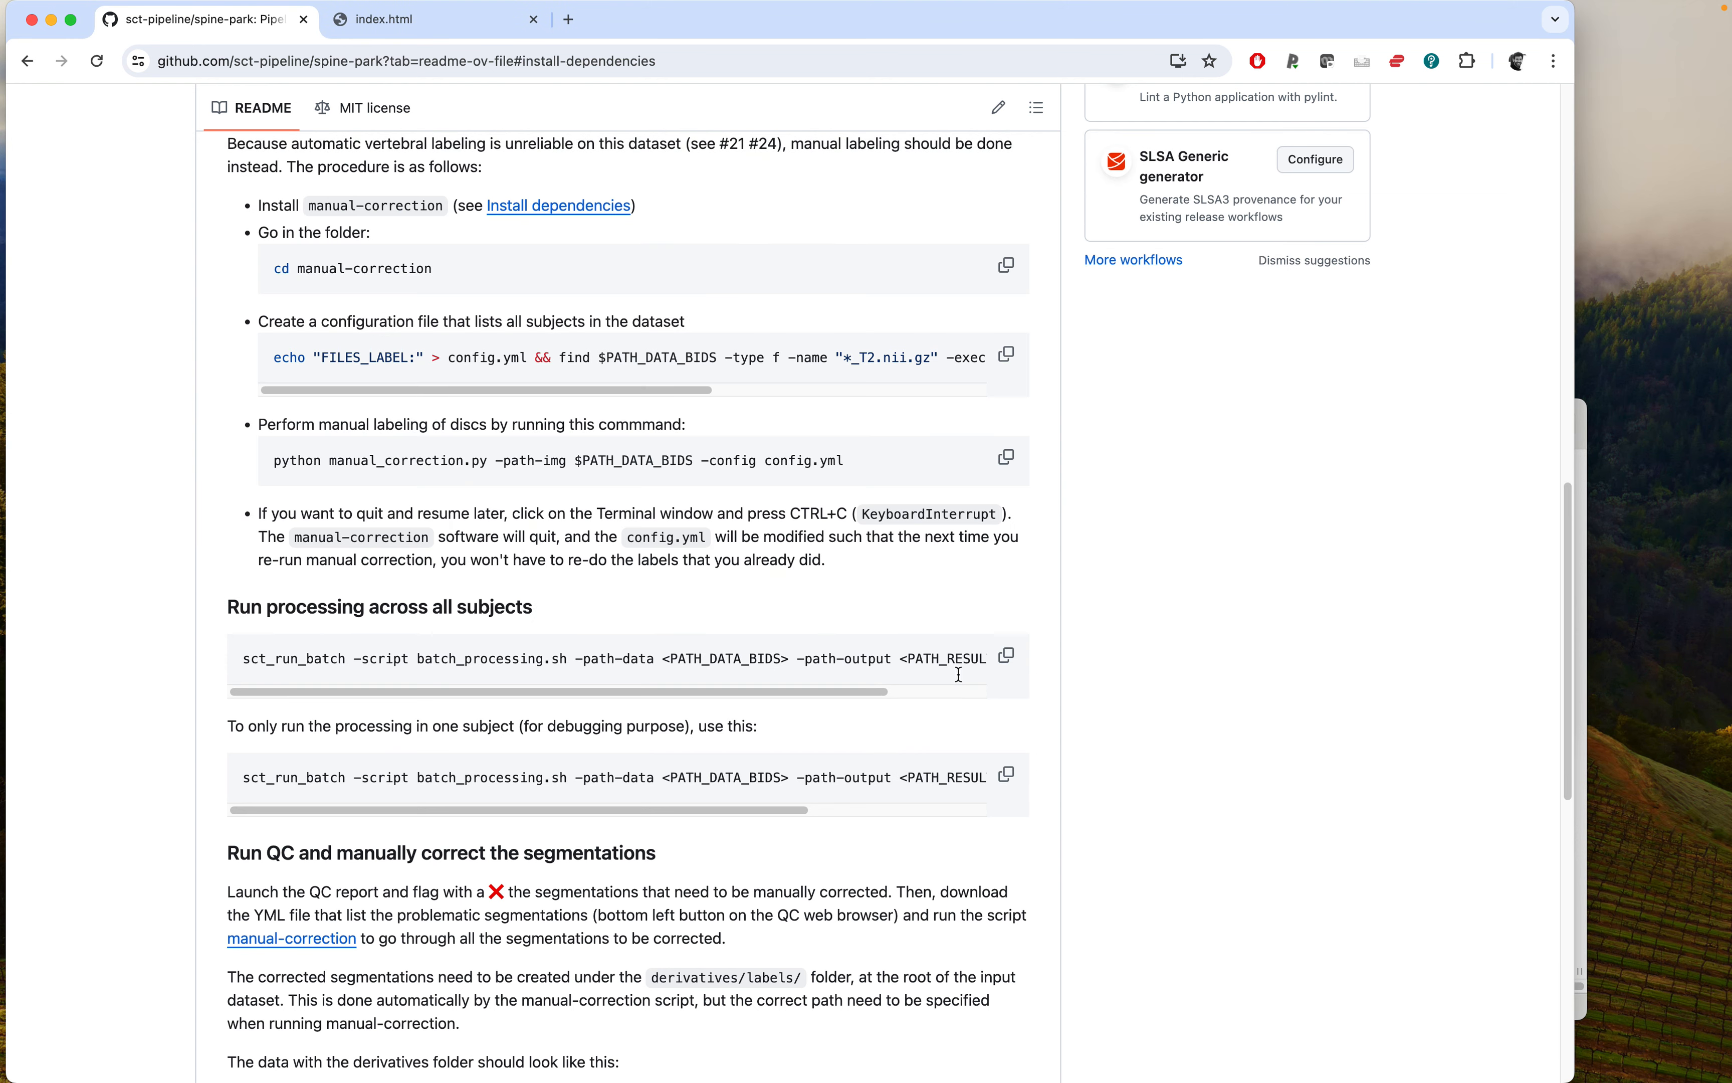
{"action": "left_click", "coordinate": [428, 25]}
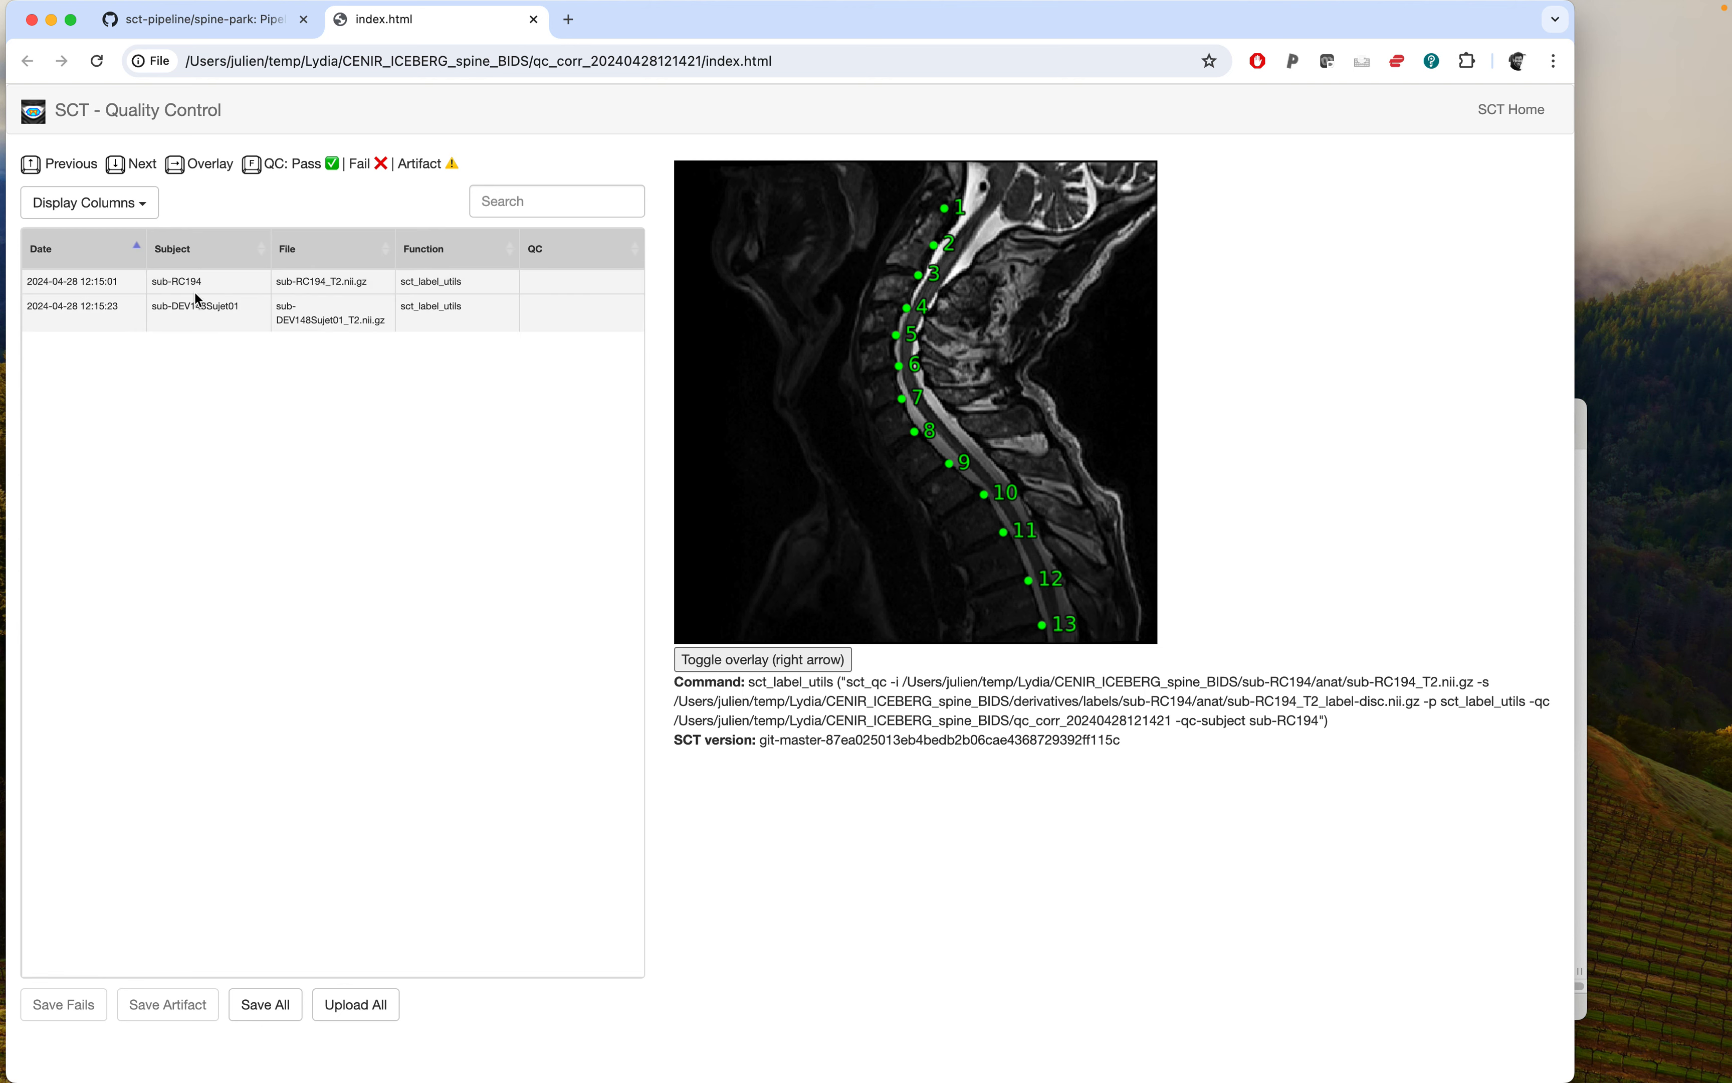
{"action": "key", "text": "super+Tab"}
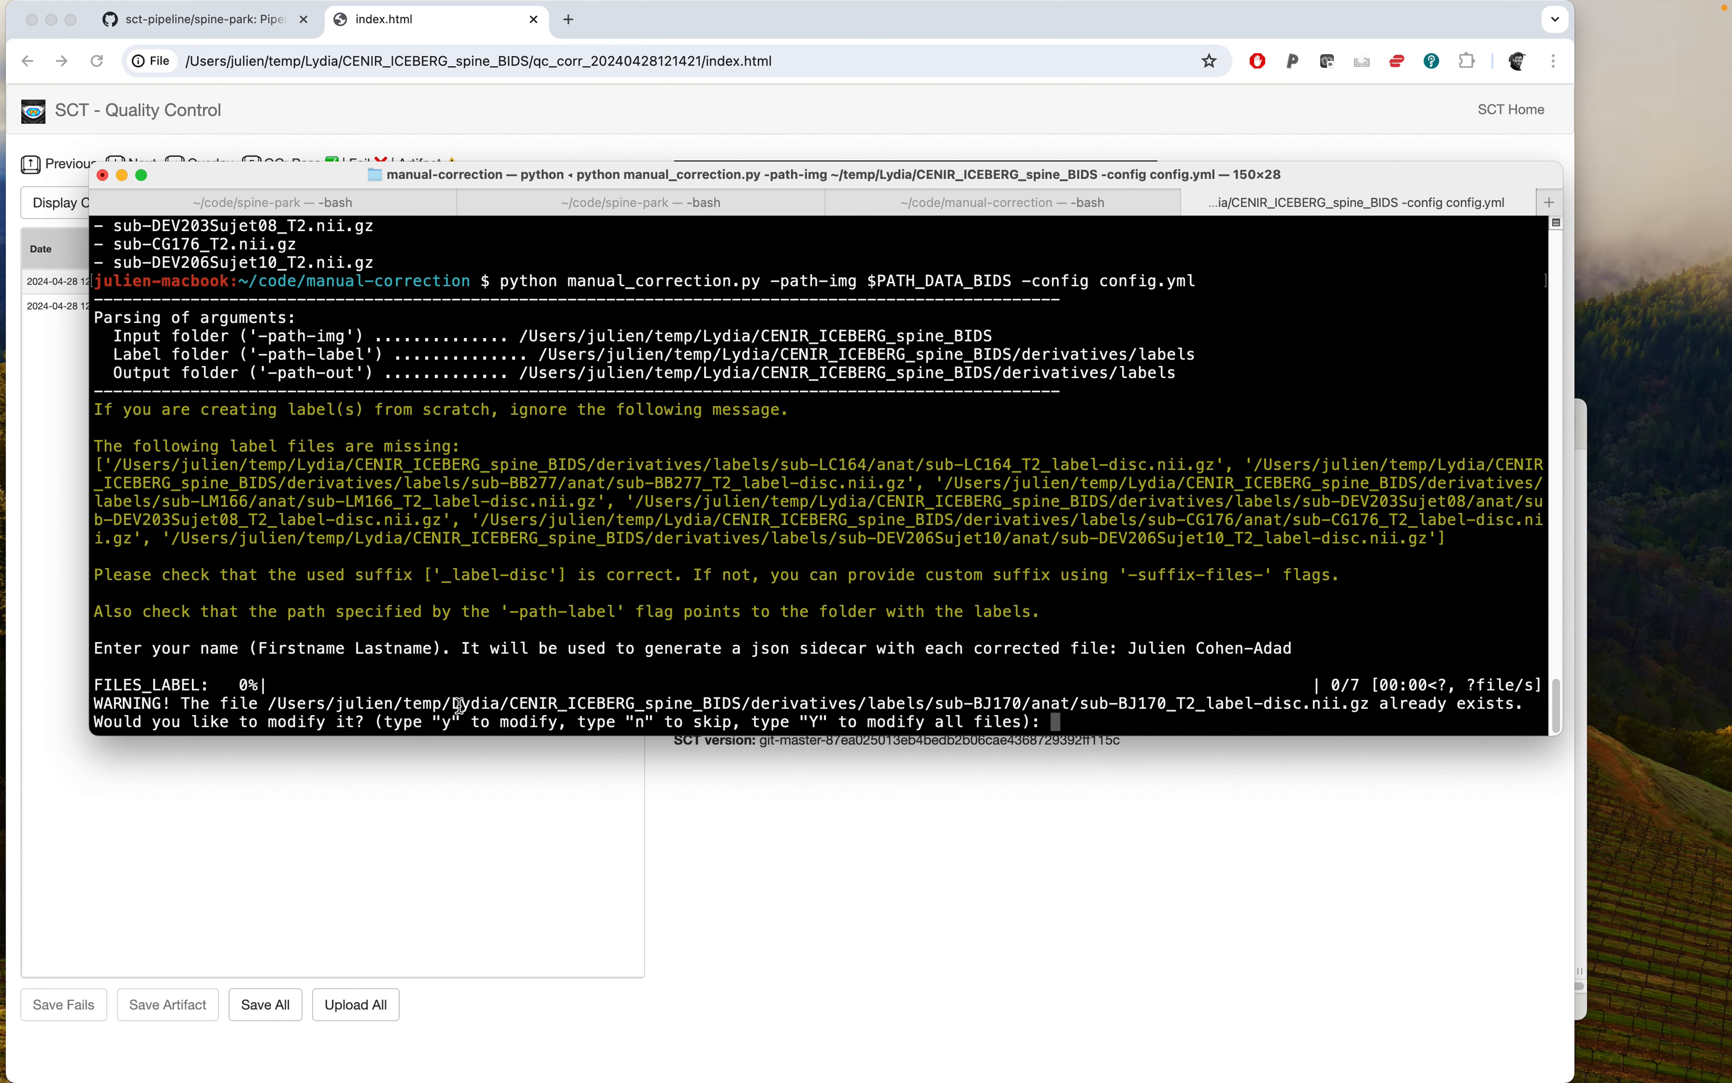
{"action": "type", "text": "y"}
{"action": "key", "text": "Return"}
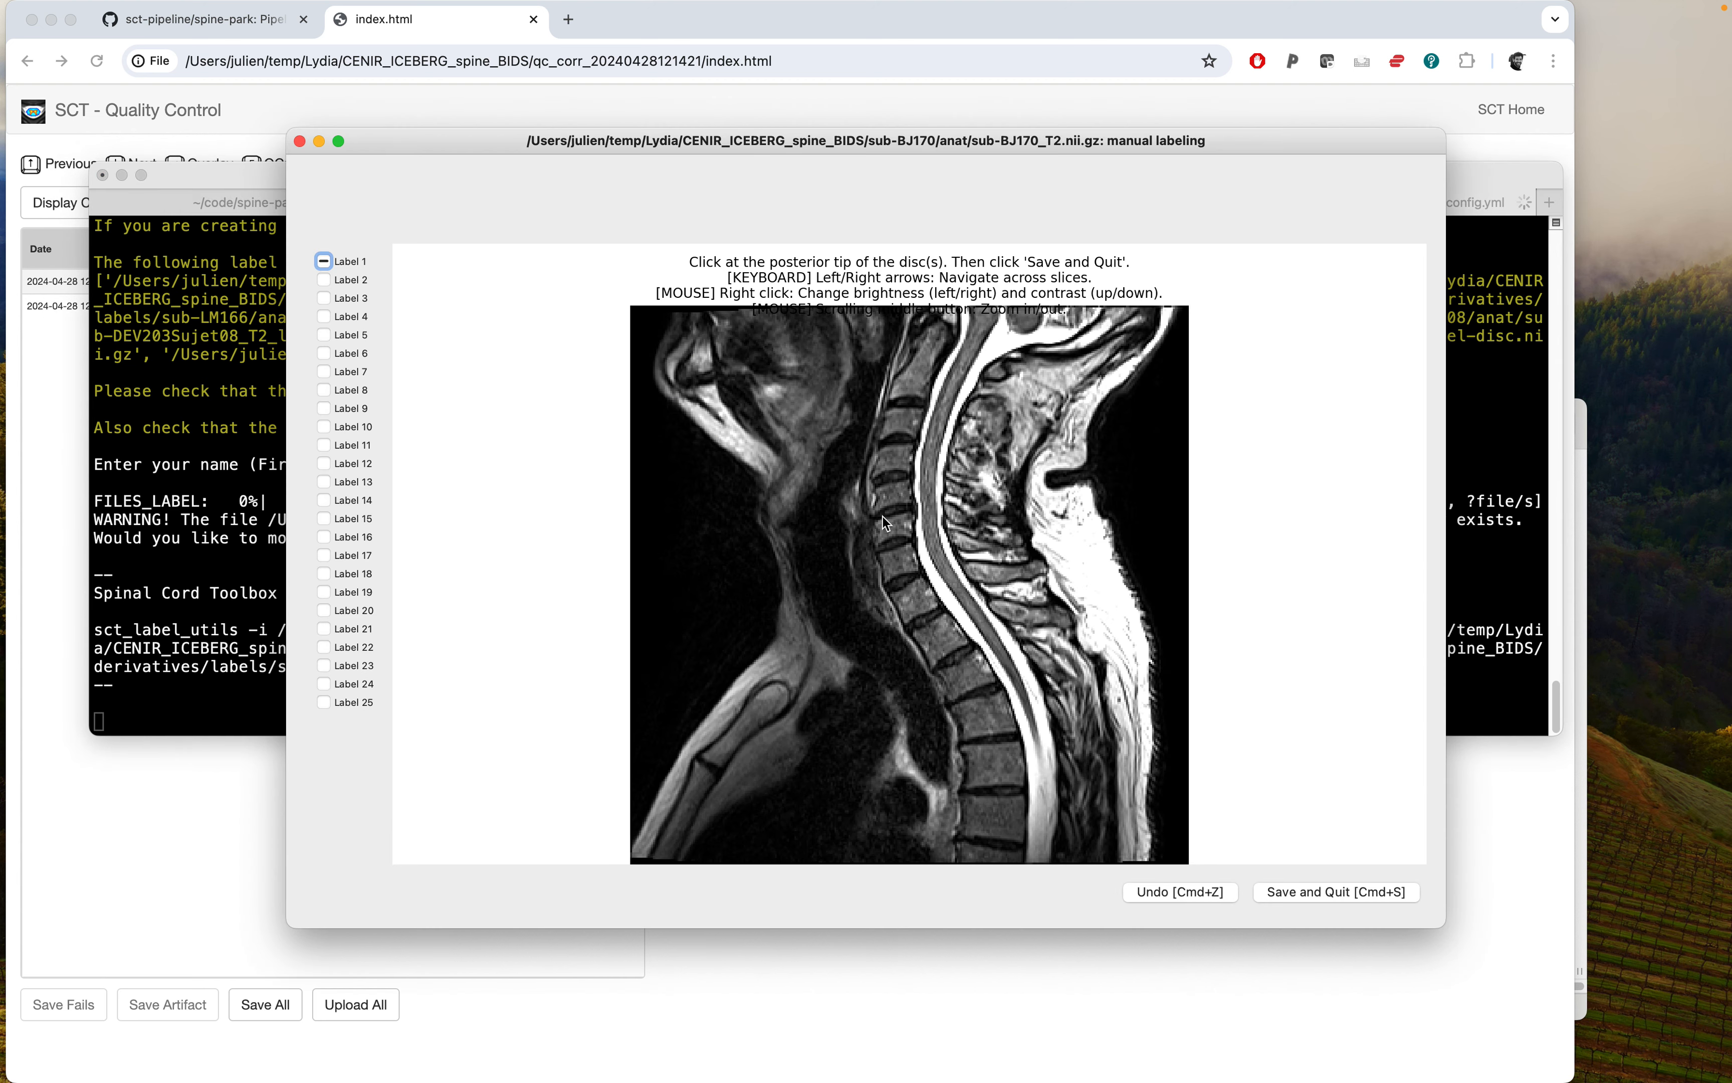
Pick a slice of sub-BJ170 and mark the posterior tips of the first five discs, then save and quit.
{"action": "key", "text": "Right"}
{"action": "key", "text": "Left"}
{"action": "key", "text": "Right"}
{"action": "key", "text": "Right"}
{"action": "key", "text": "Right"}
{"action": "key", "text": "Right"}
{"action": "key", "text": "Right"}
{"action": "left_click", "coordinate": [942, 325]}
{"action": "left_click", "coordinate": [935, 372]}
{"action": "left_click", "coordinate": [925, 407]}
{"action": "left_click", "coordinate": [915, 444]}
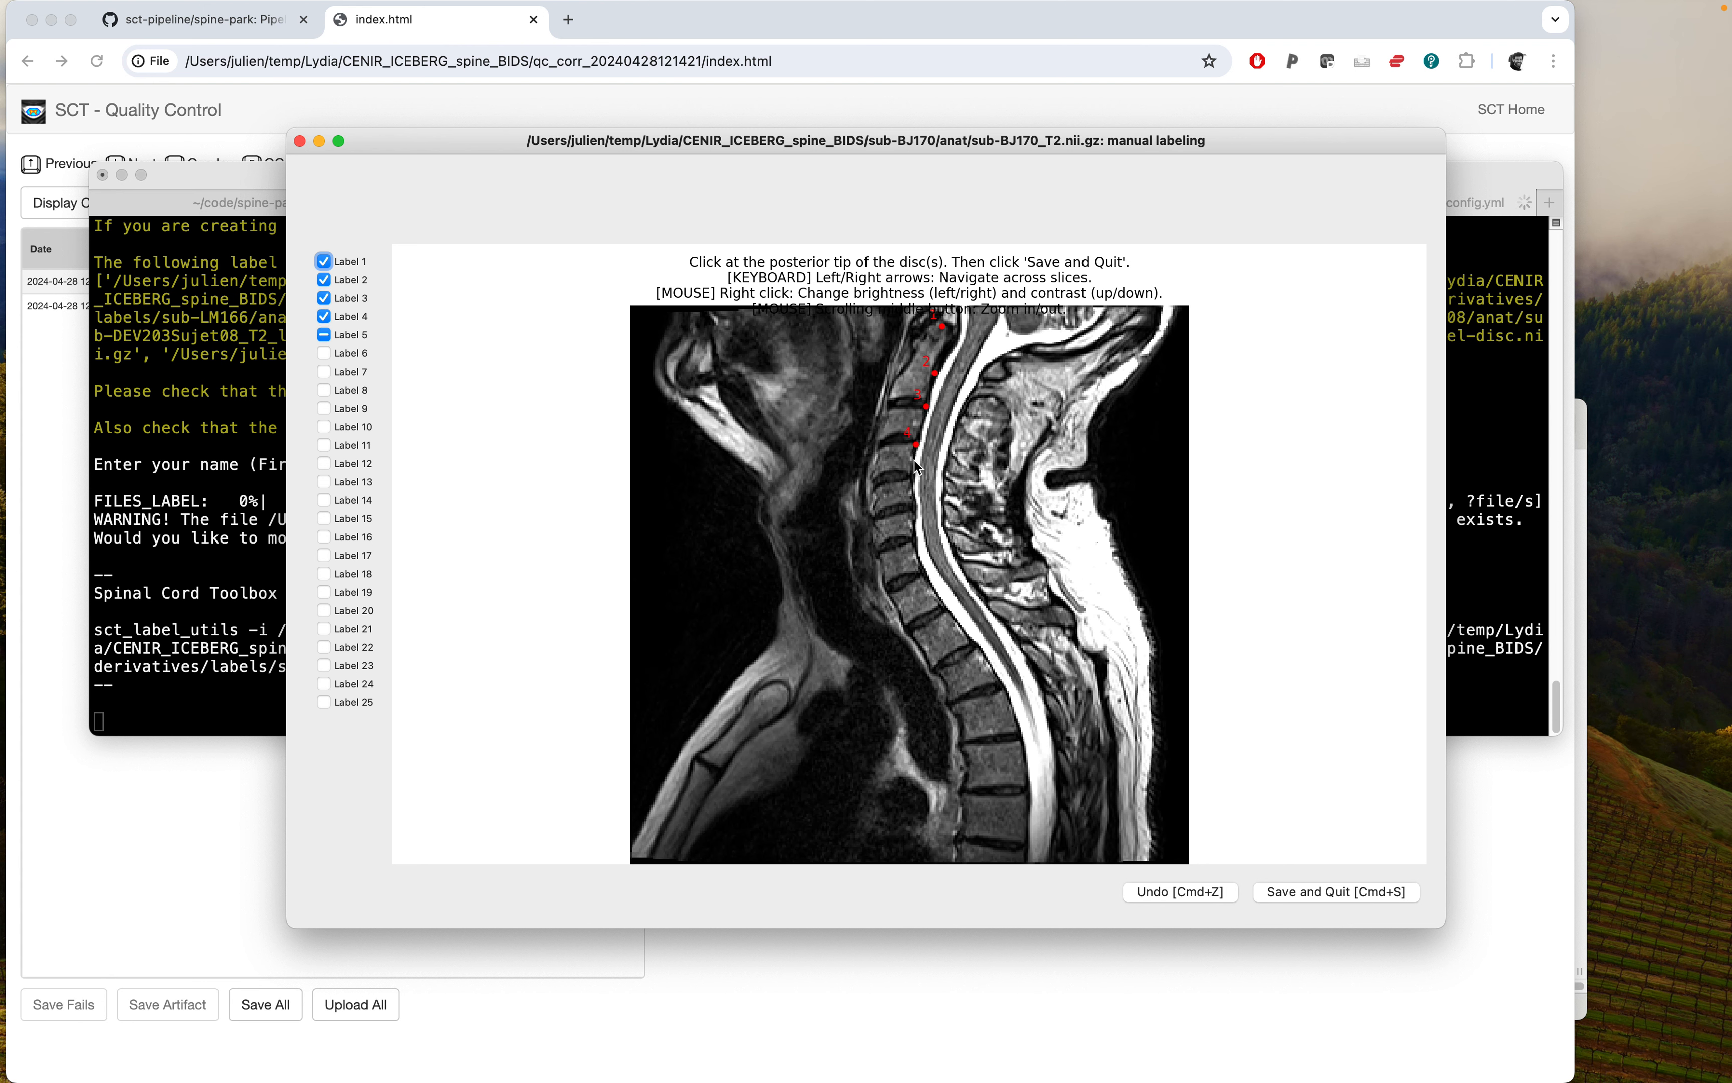
{"action": "left_click", "coordinate": [912, 474]}
{"action": "key", "text": "super+s"}
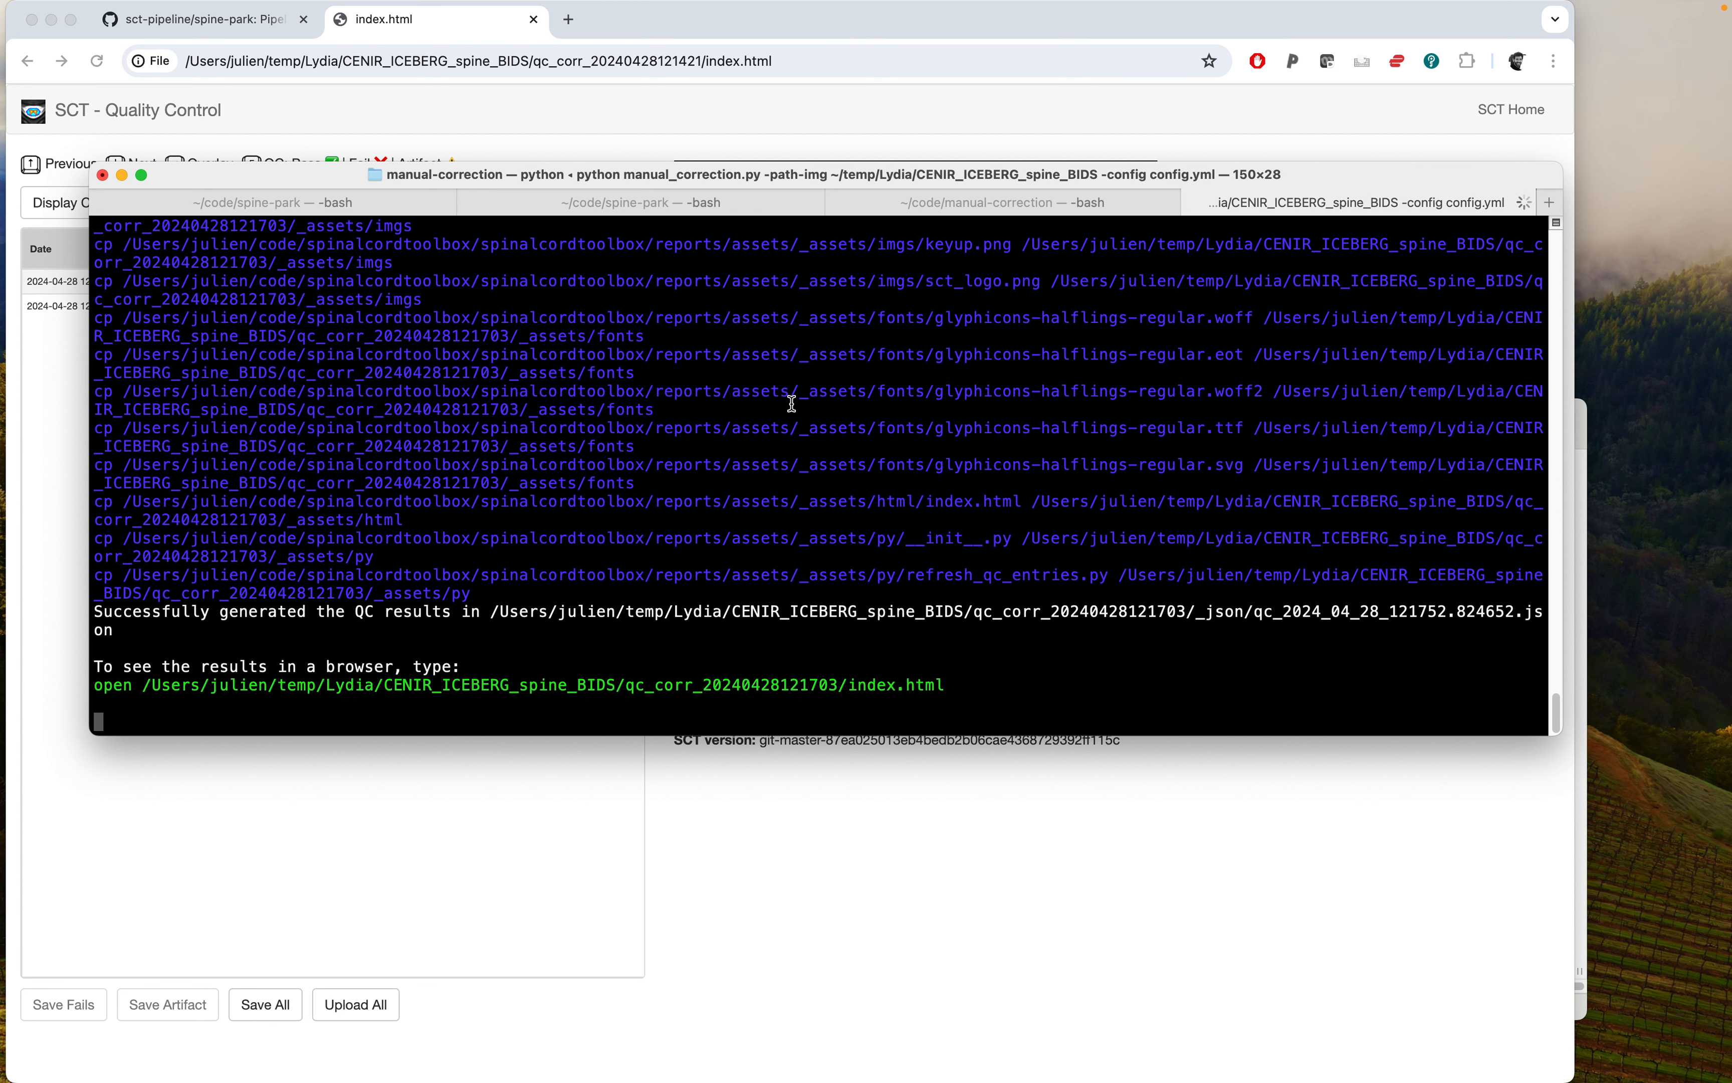